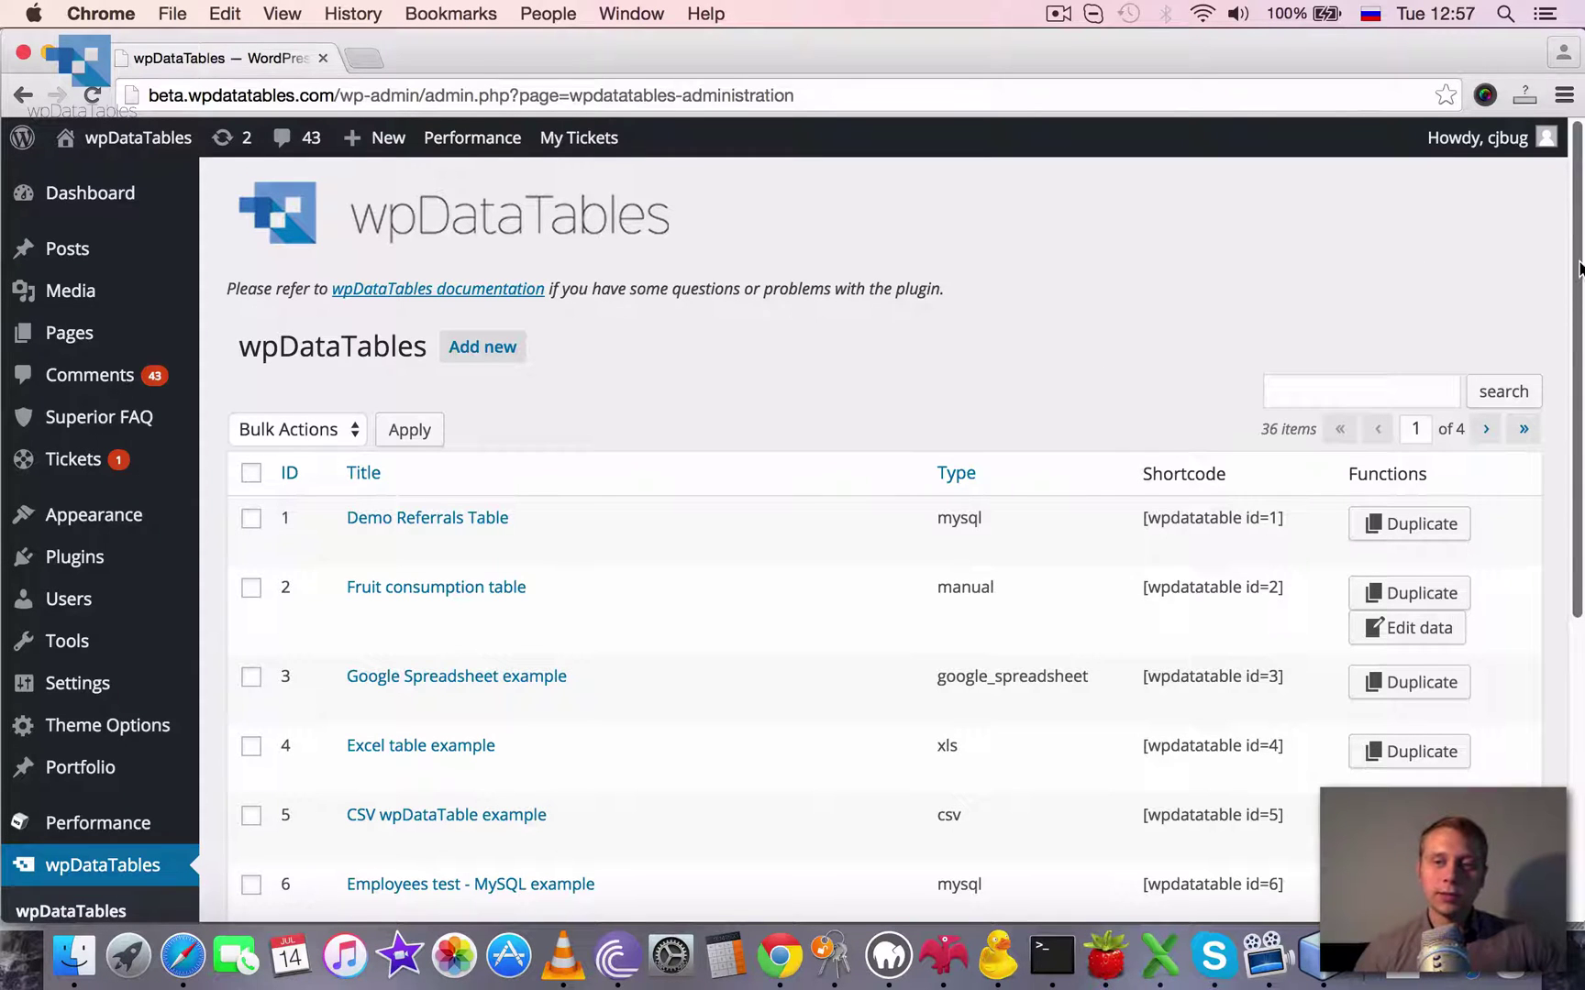
Step: Start a new table in the wpDataTable Constructor with structure and data prepared manually
drag(1579, 268, 1518, 263)
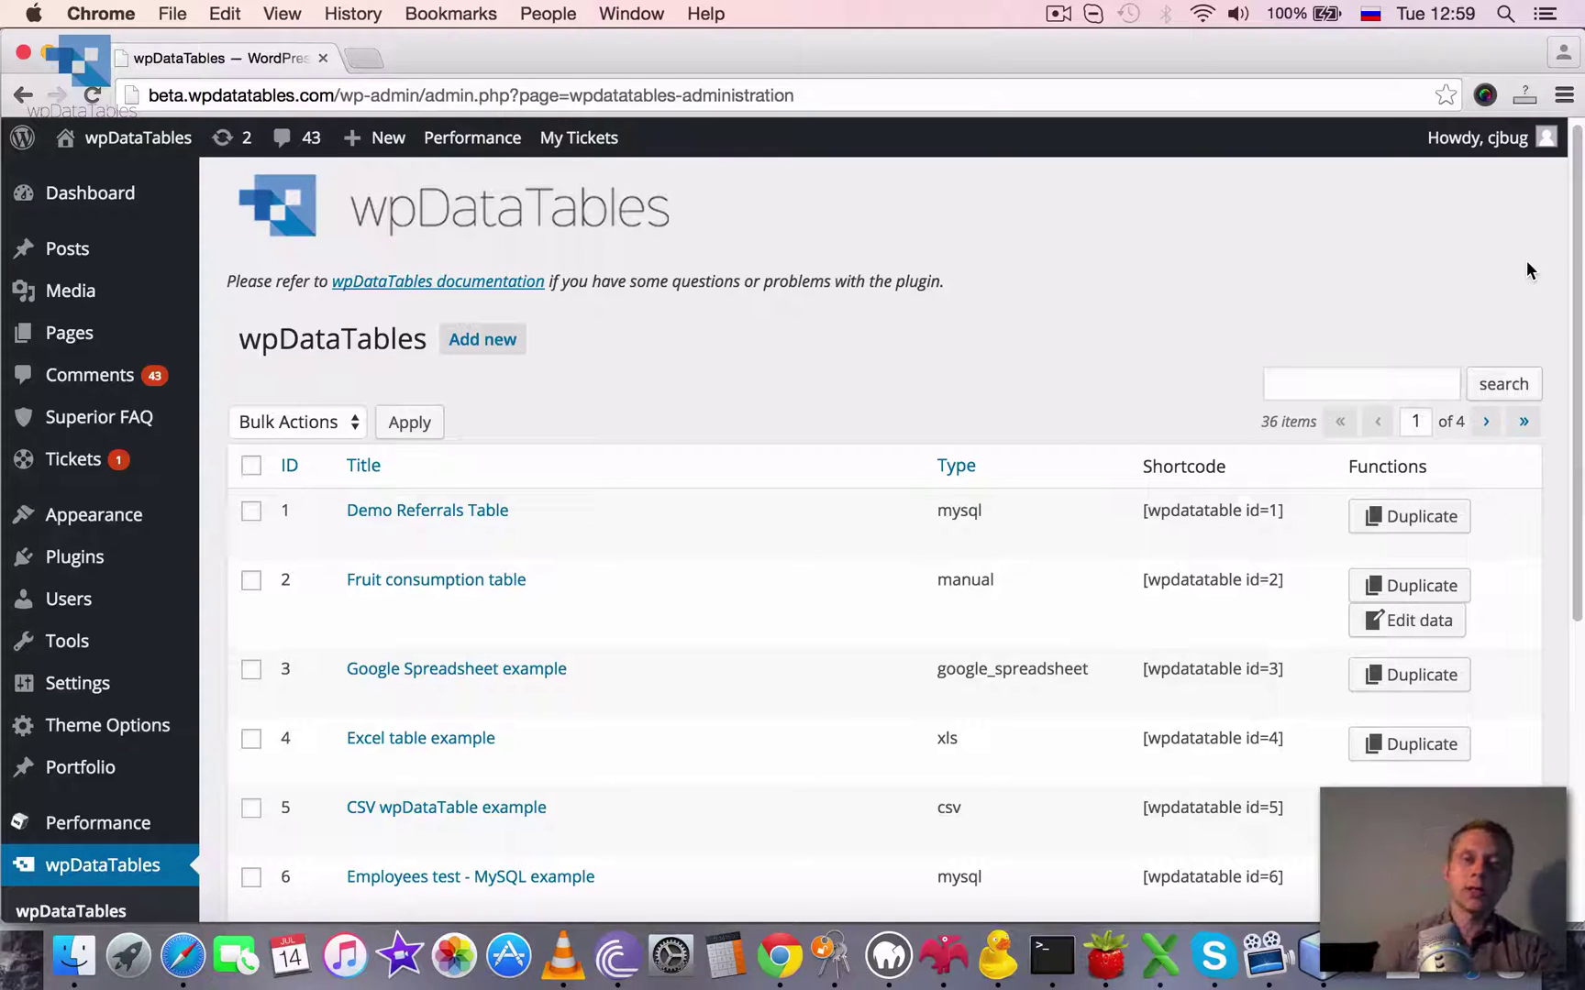
scroll(1574, 240, up, 1)
mouse_move(1574, 240)
mouse_down()
mouse_move(1569, 376)
mouse_move(1562, 216)
mouse_up()
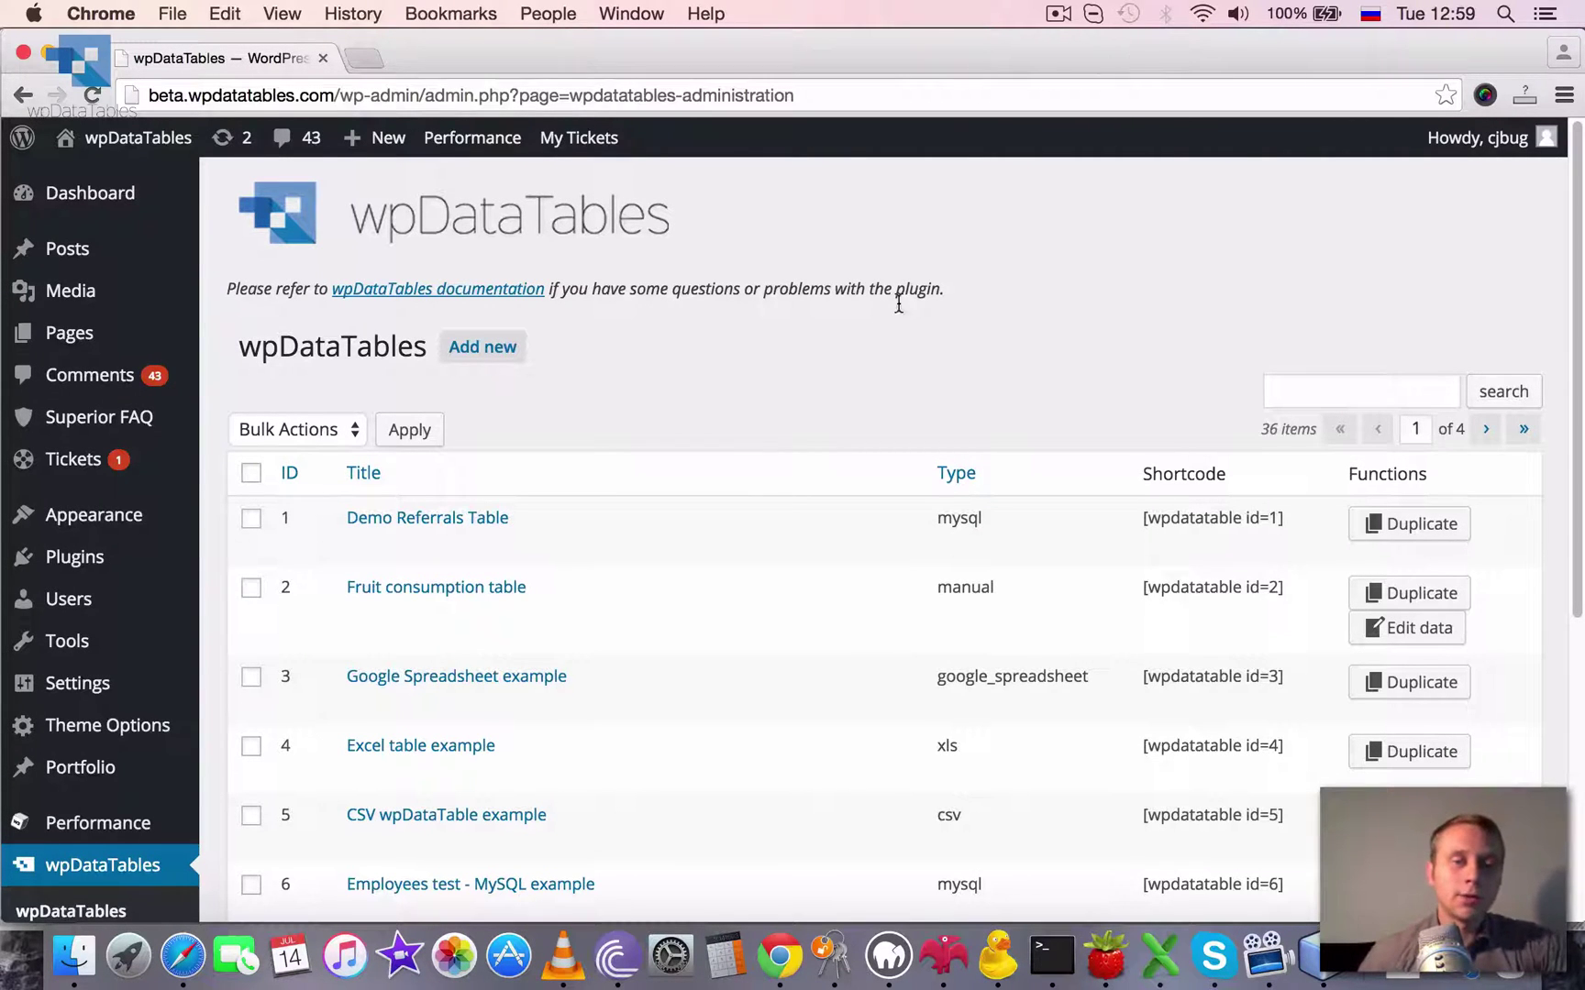
scroll(900, 316, down, 3)
scroll(913, 298, down, 3)
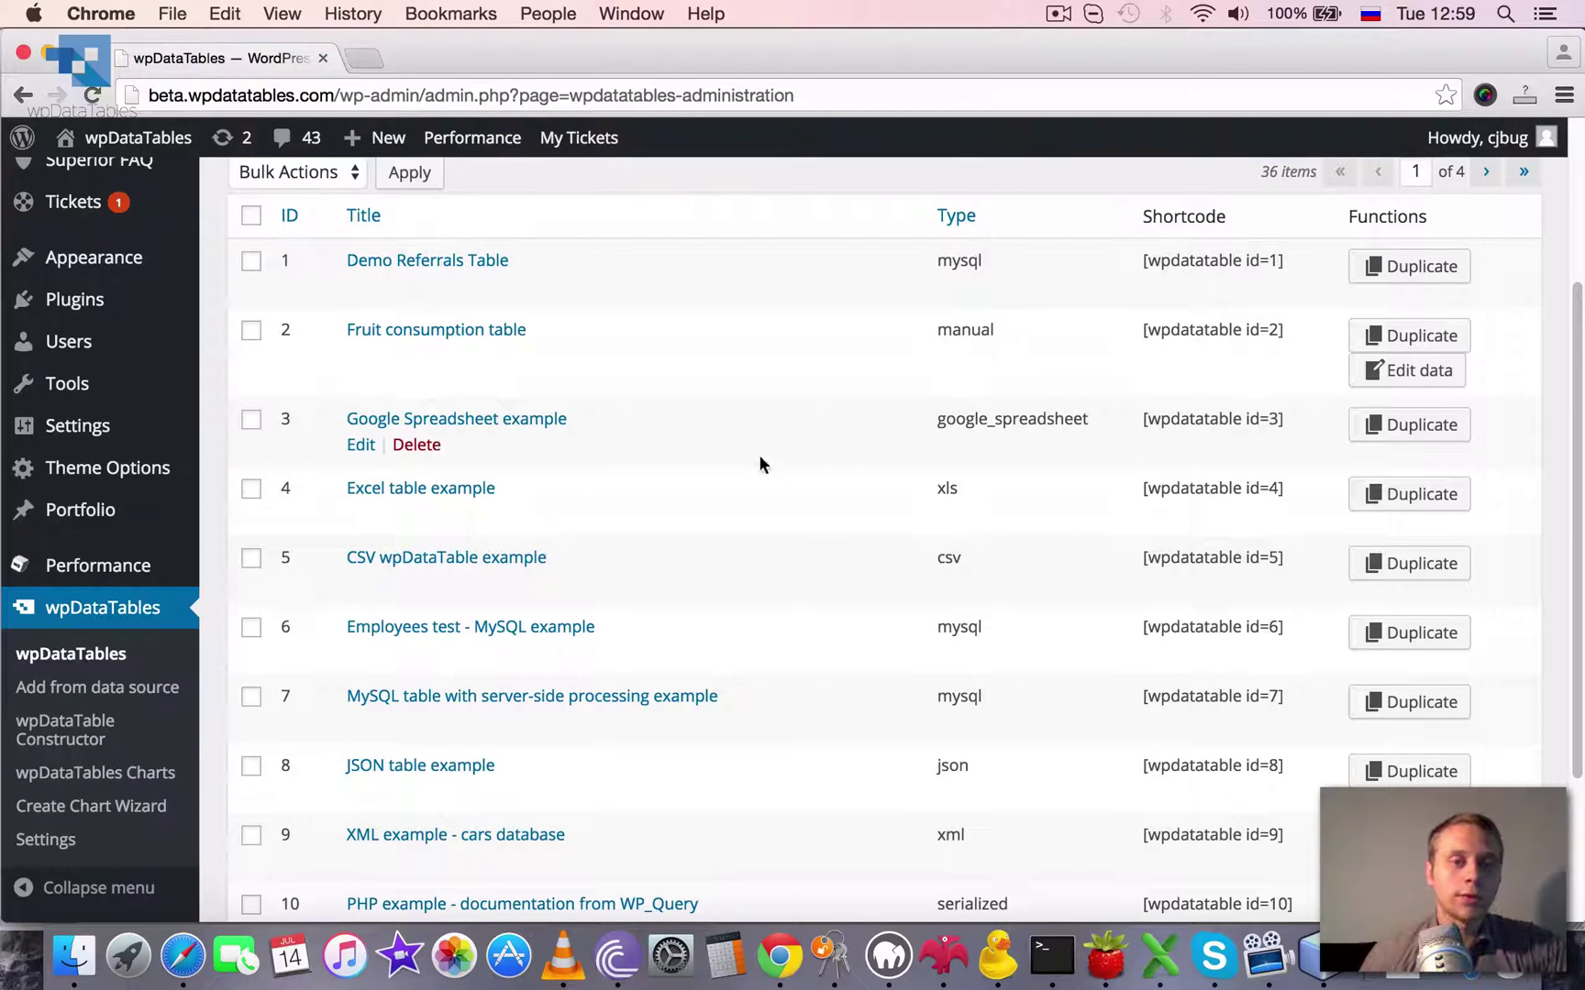
click(99, 729)
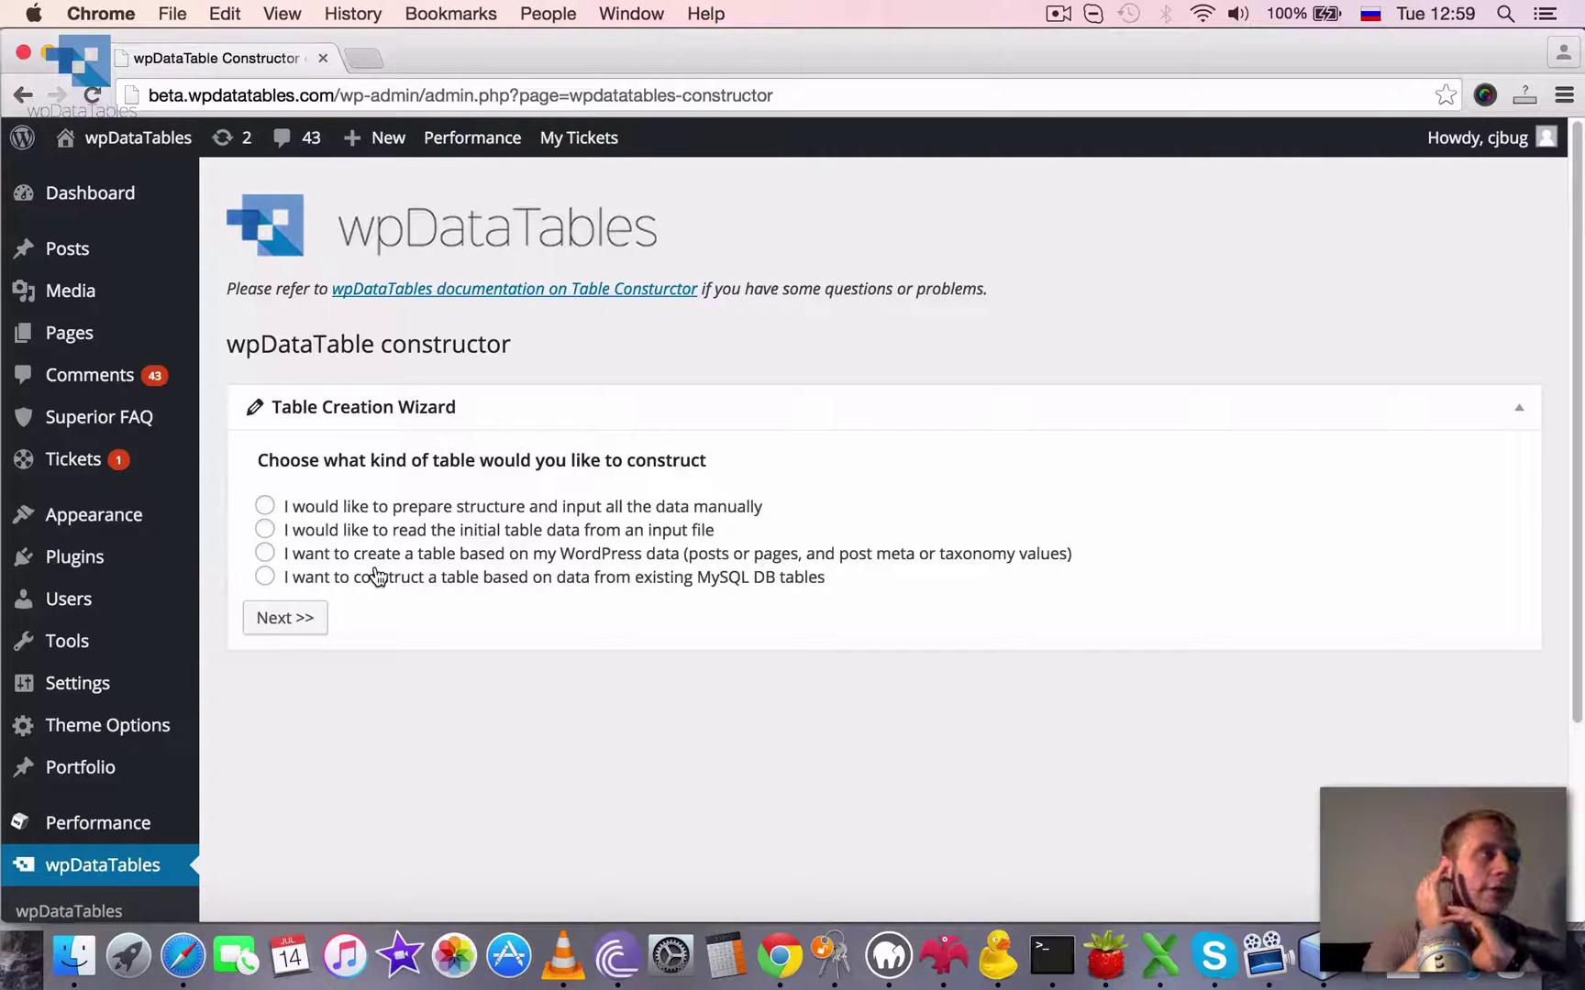
click(363, 507)
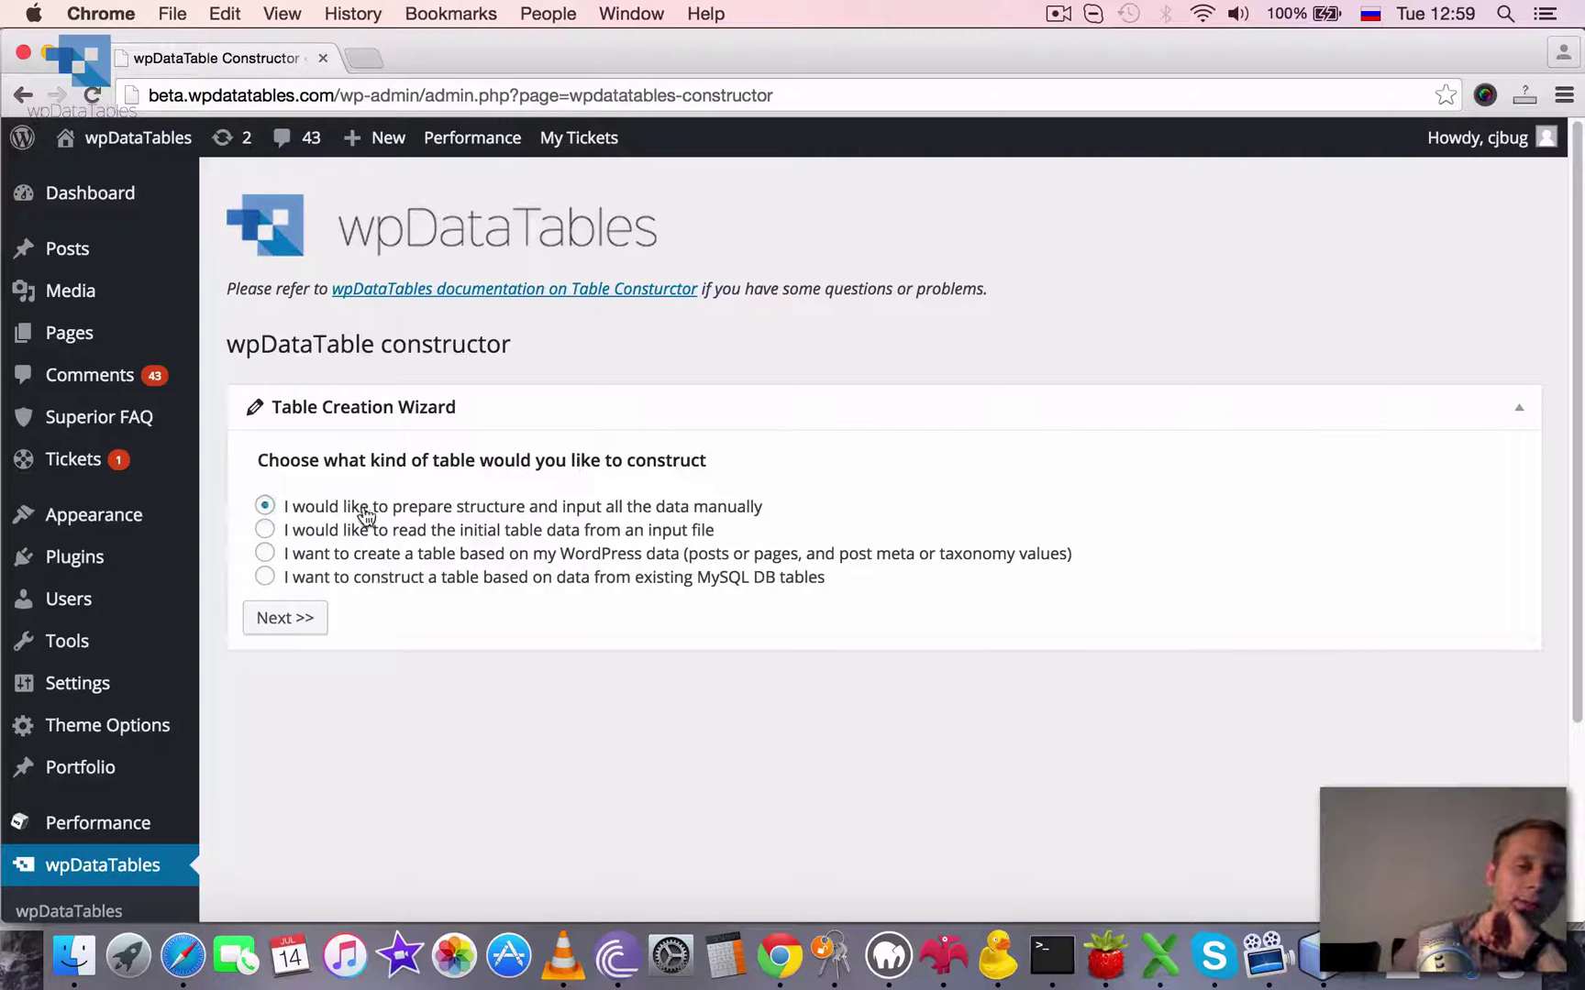
click(276, 620)
scroll(969, 651, down, 5)
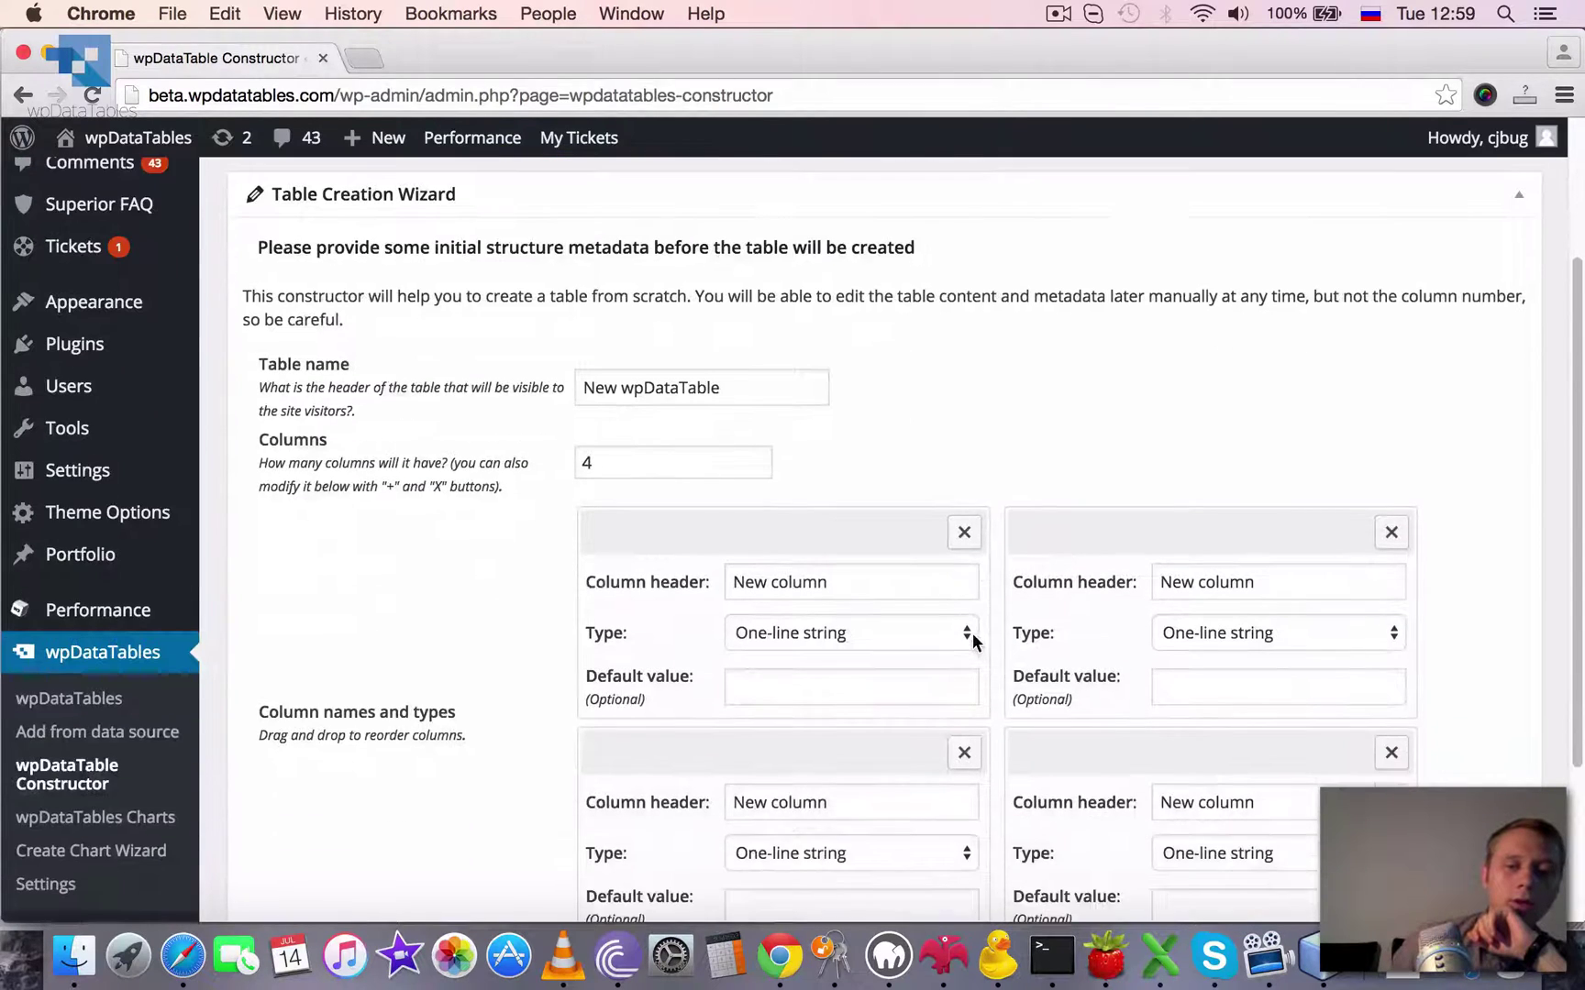
Step: Name the table 'Table where users edit their own rows', switching the keyboard to English
triple_click(766, 332)
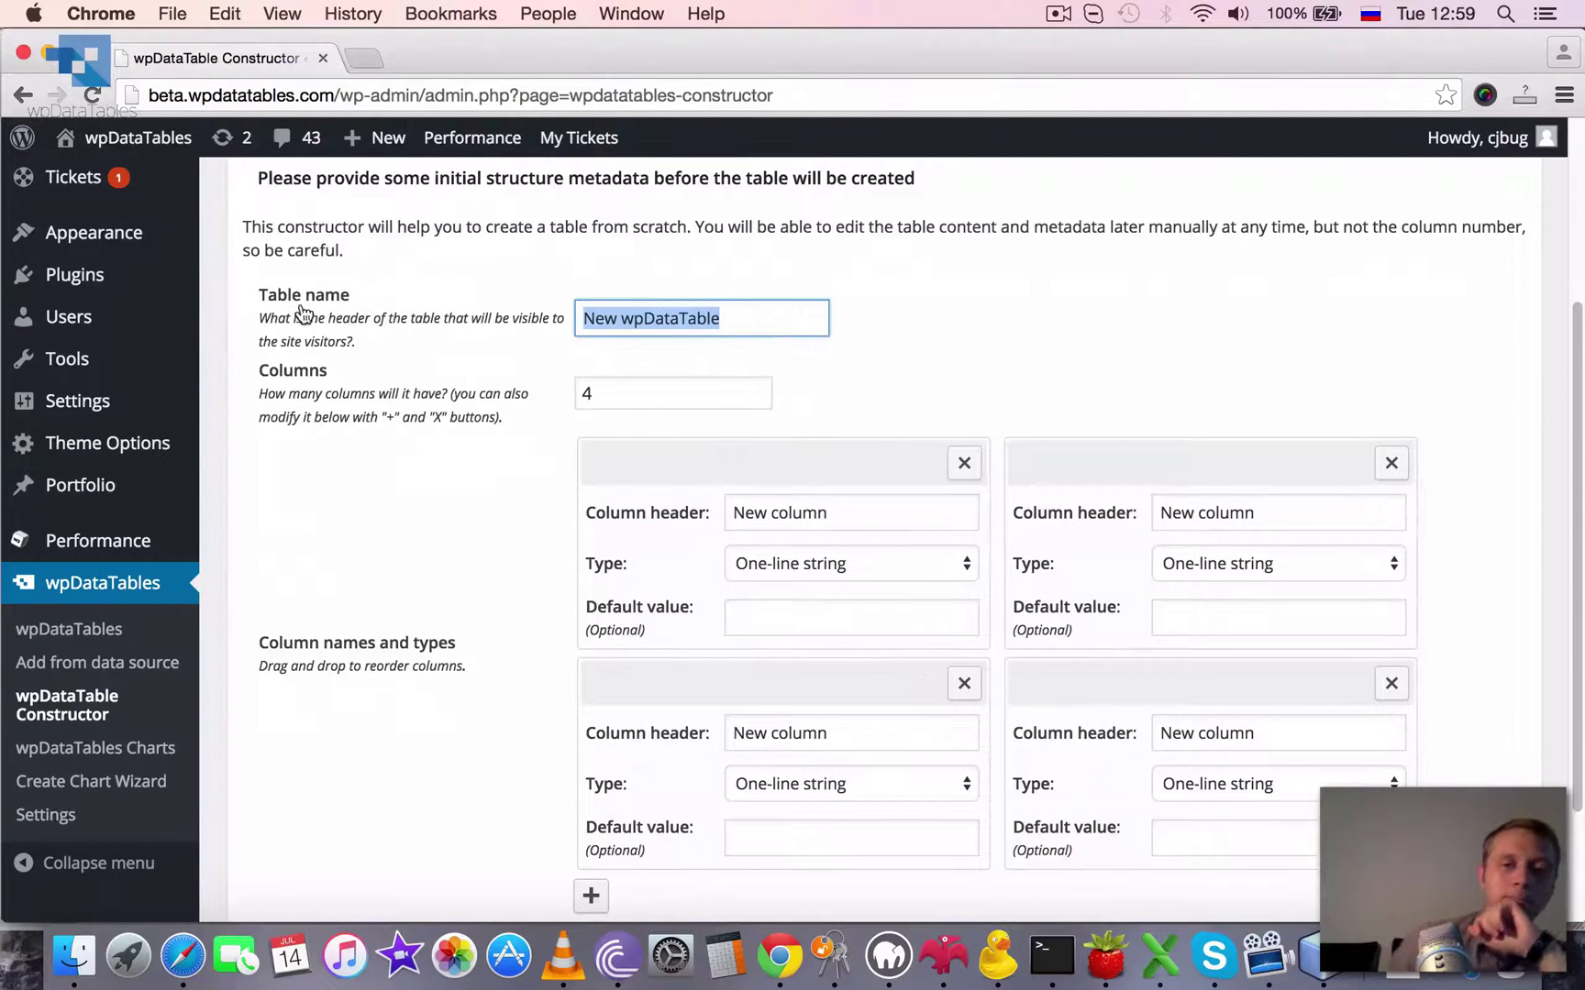
text(Ефиду)
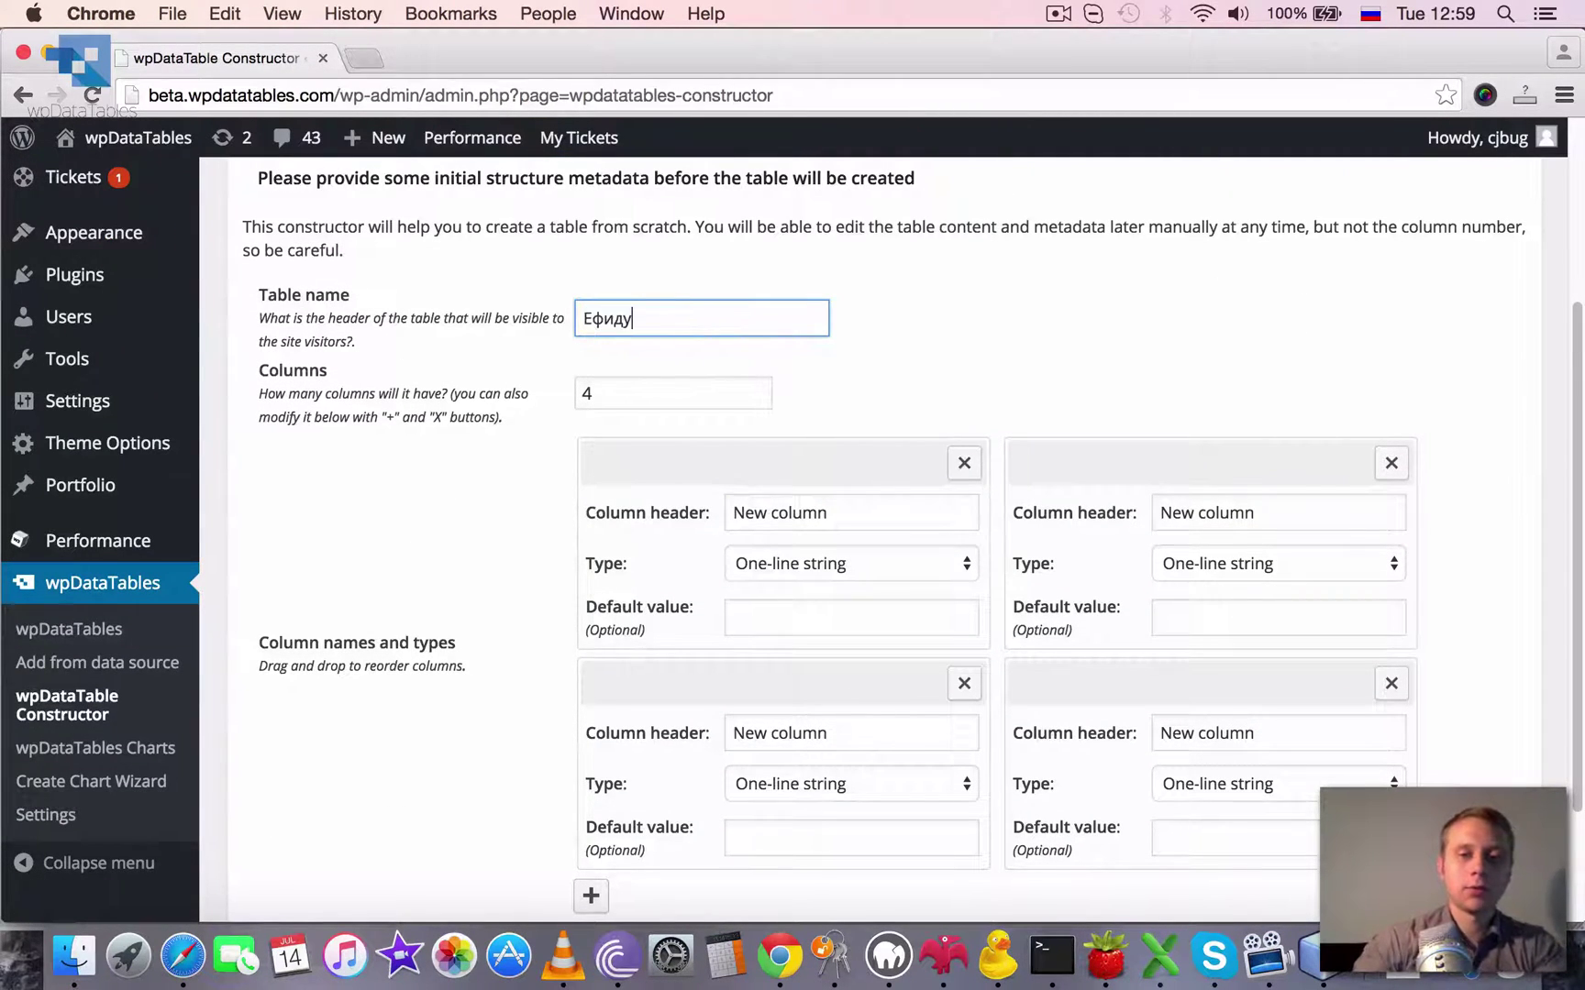
key(super+a)
key(ctrl+space)
text(Table where users )
text(edit the)
text(ir own rows)
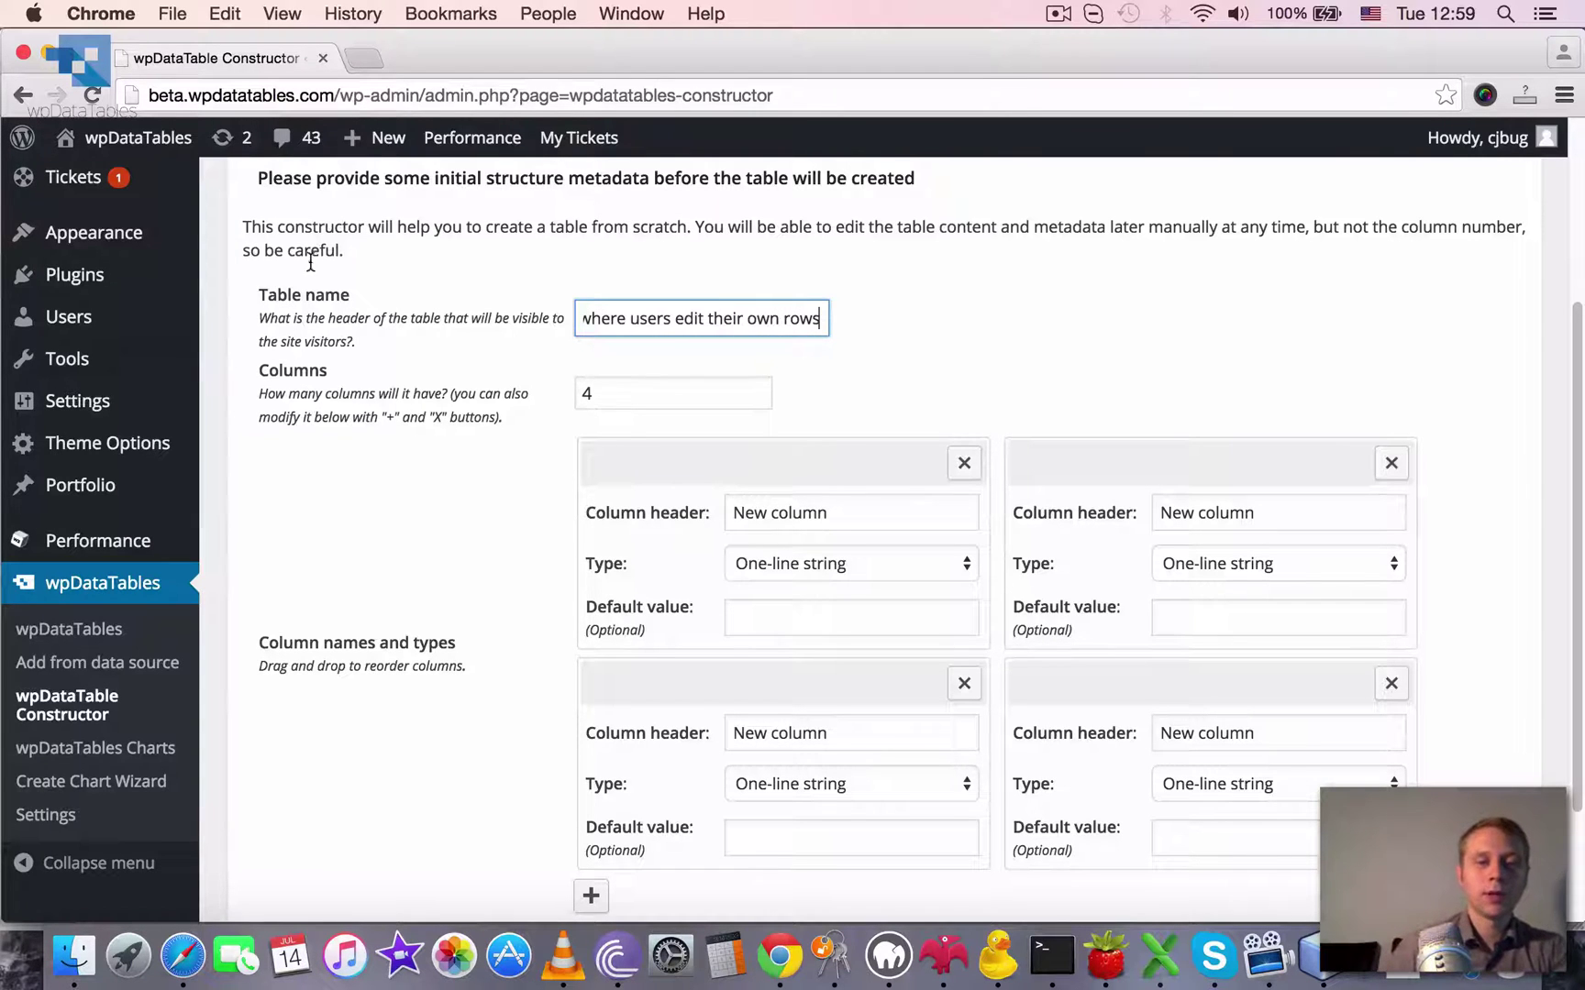
scroll(1004, 343, down, 1)
scroll(880, 481, down, 1)
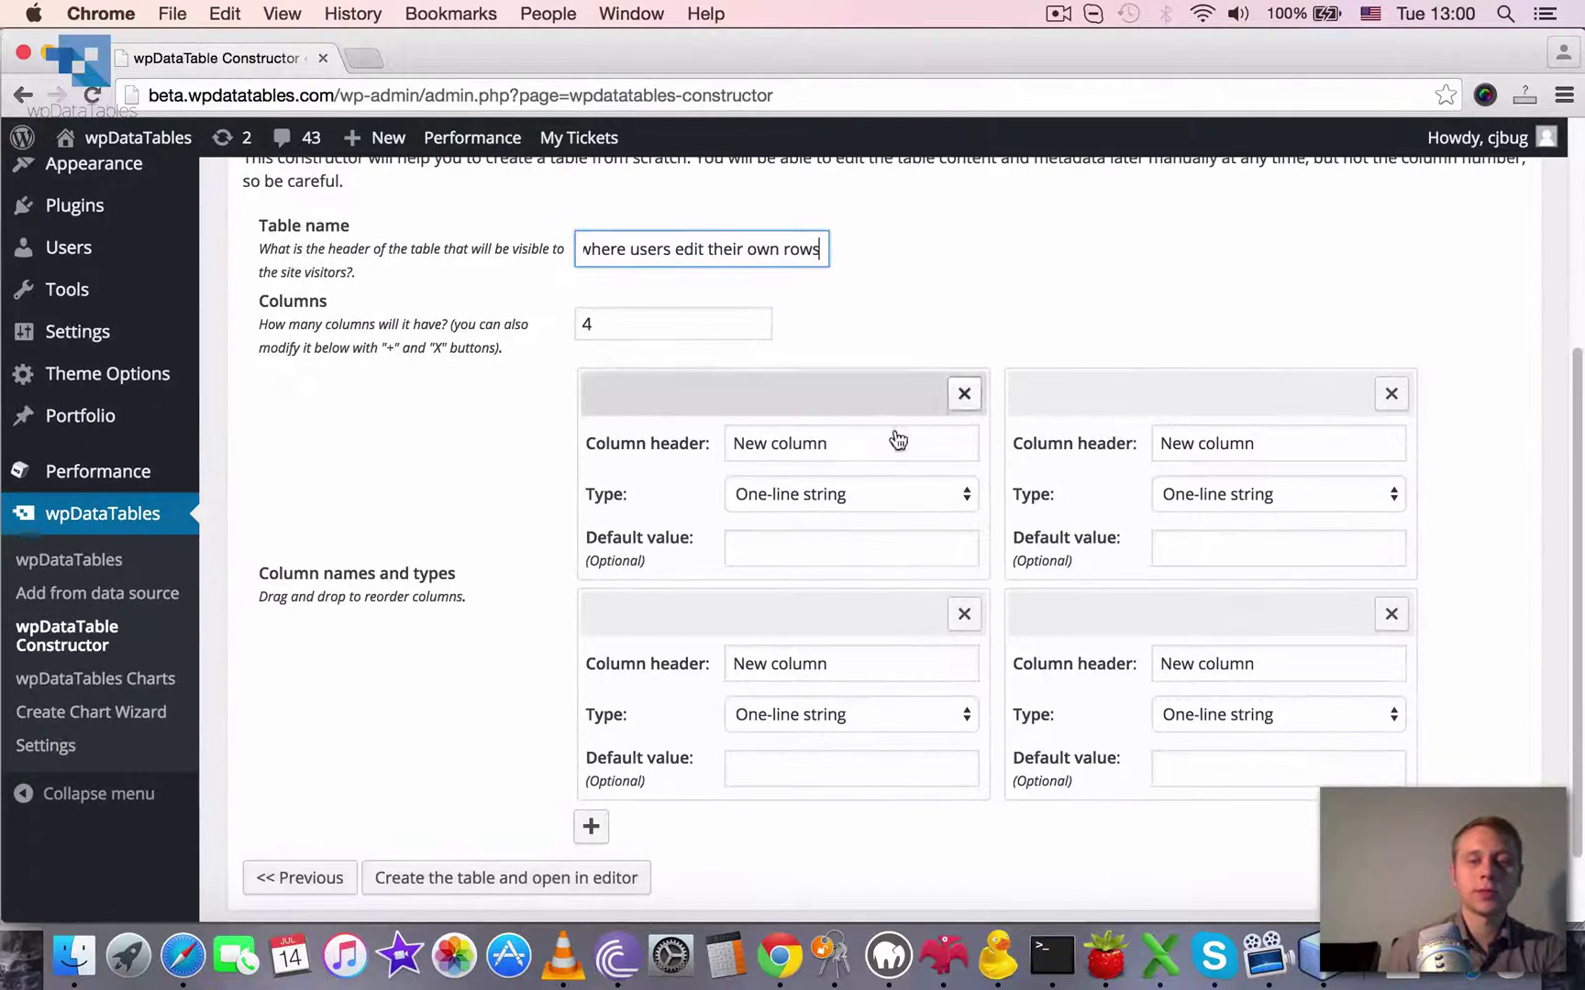
Step: Name the first column Product as a one-line selectbox with values Product 1, Product2, Product 3
click(772, 438)
key(super+a)
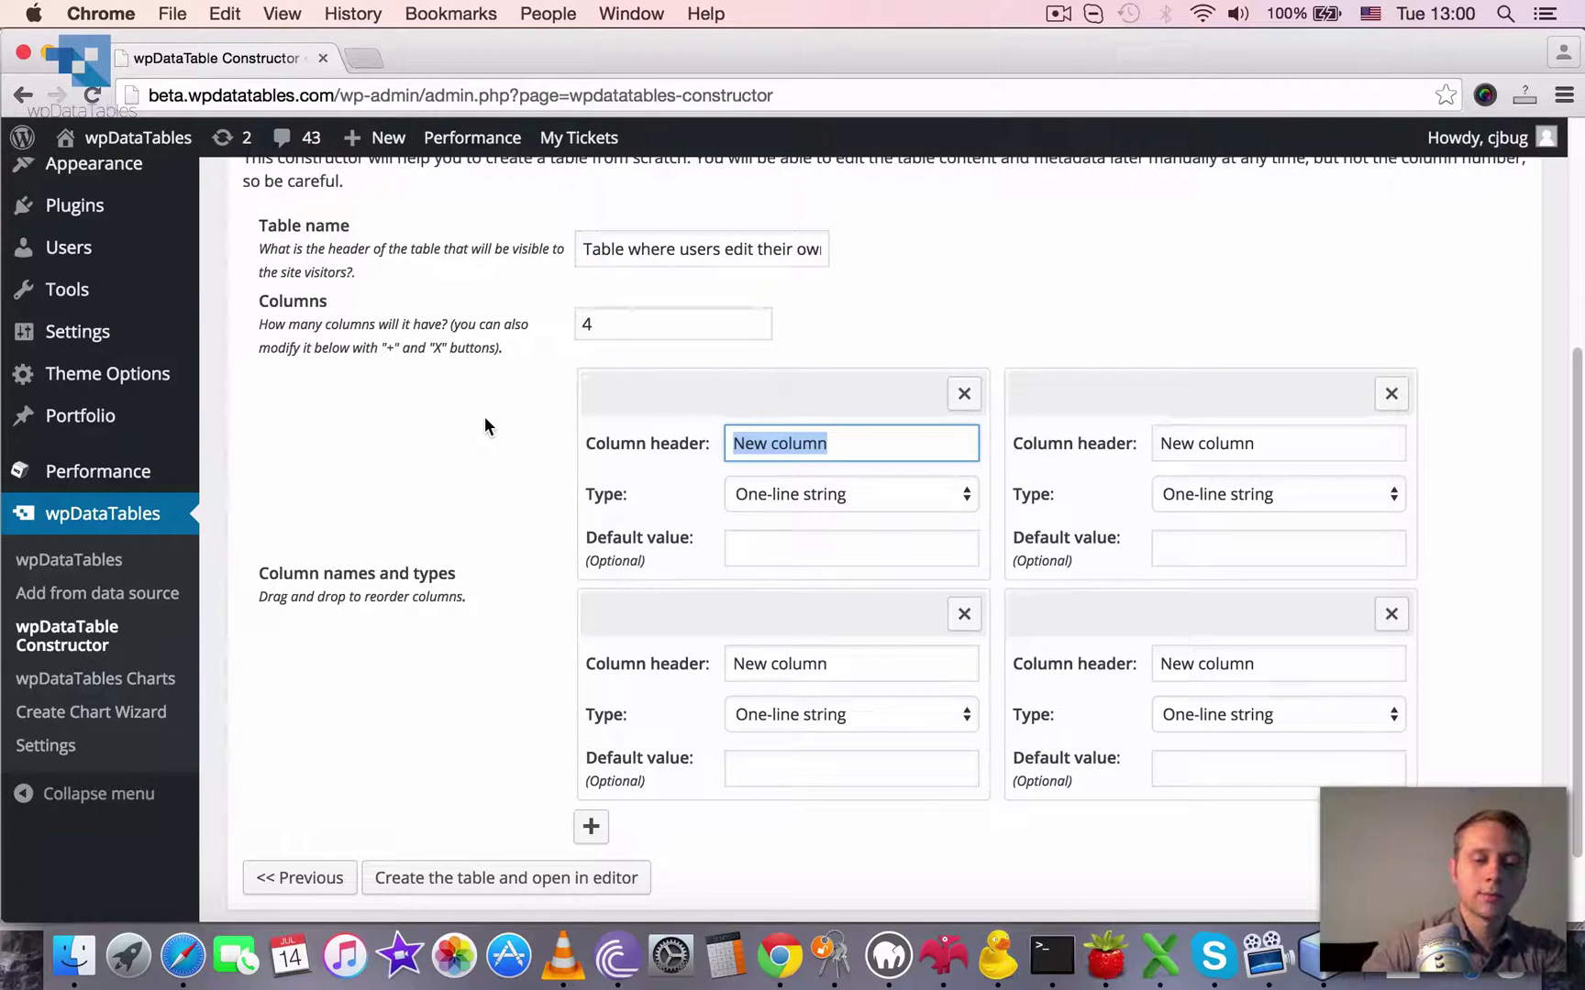
text(Produx)
key(BackSpace)
text(ct)
click(773, 496)
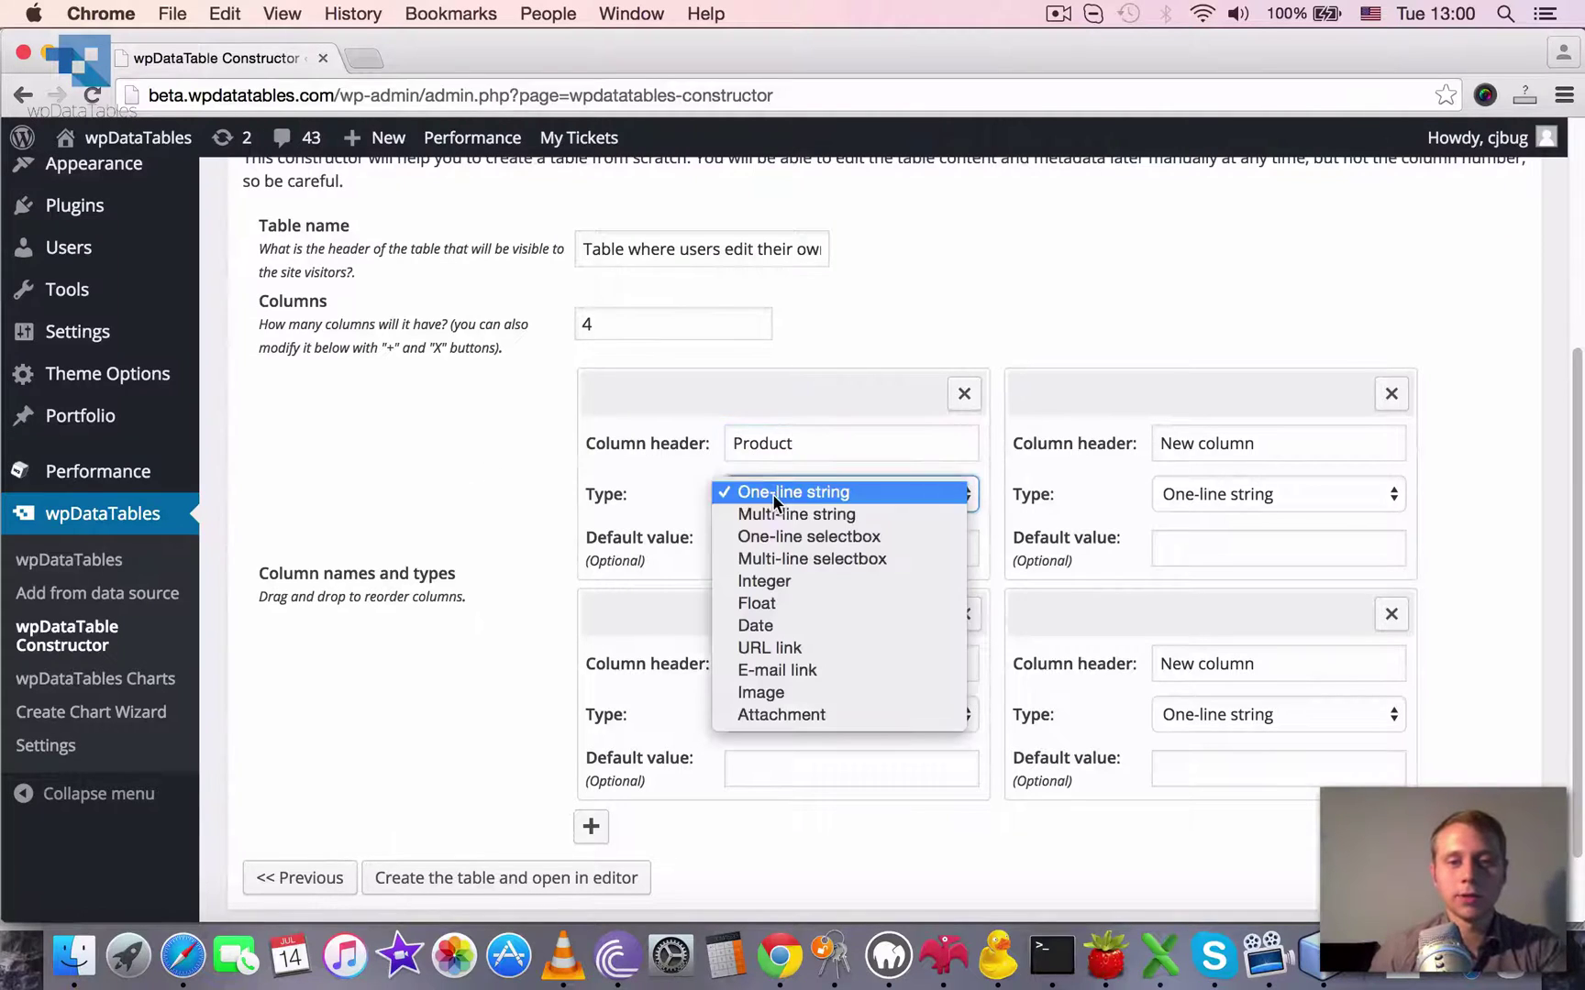
click(825, 538)
click(821, 550)
text(Product 1,Product2,Product 3,)
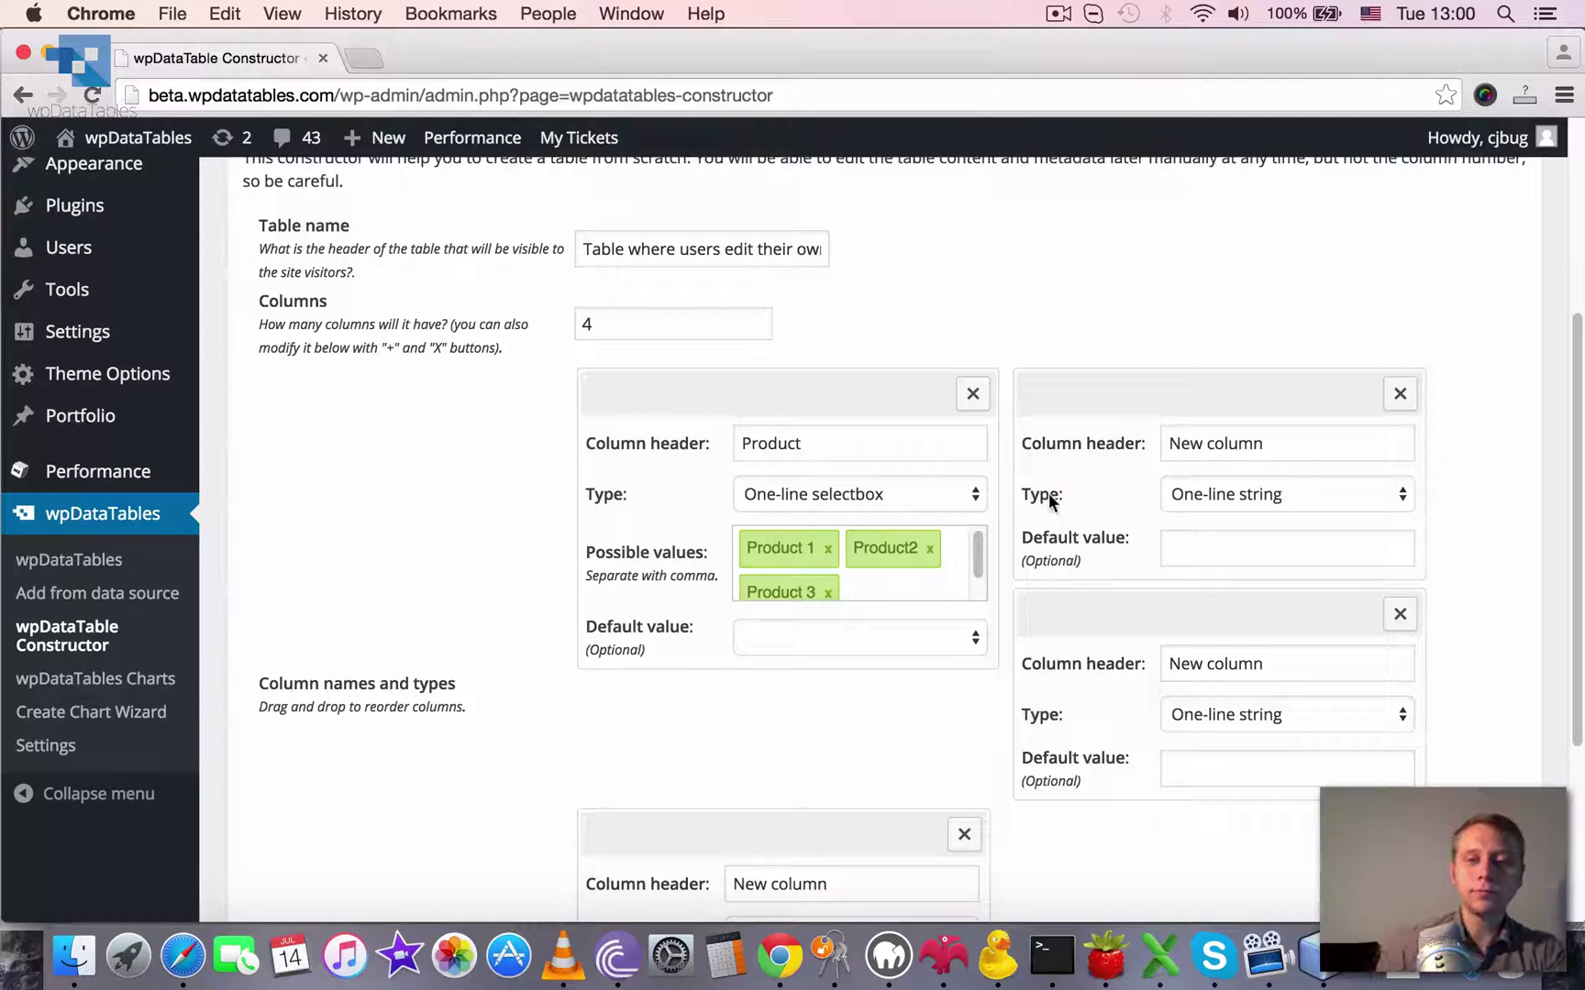
Step: Rename the second column Comment and make a Date column of date type
drag(1270, 443, 935, 420)
text(Comment)
scroll(934, 415, down, 5)
drag(868, 560, 515, 511)
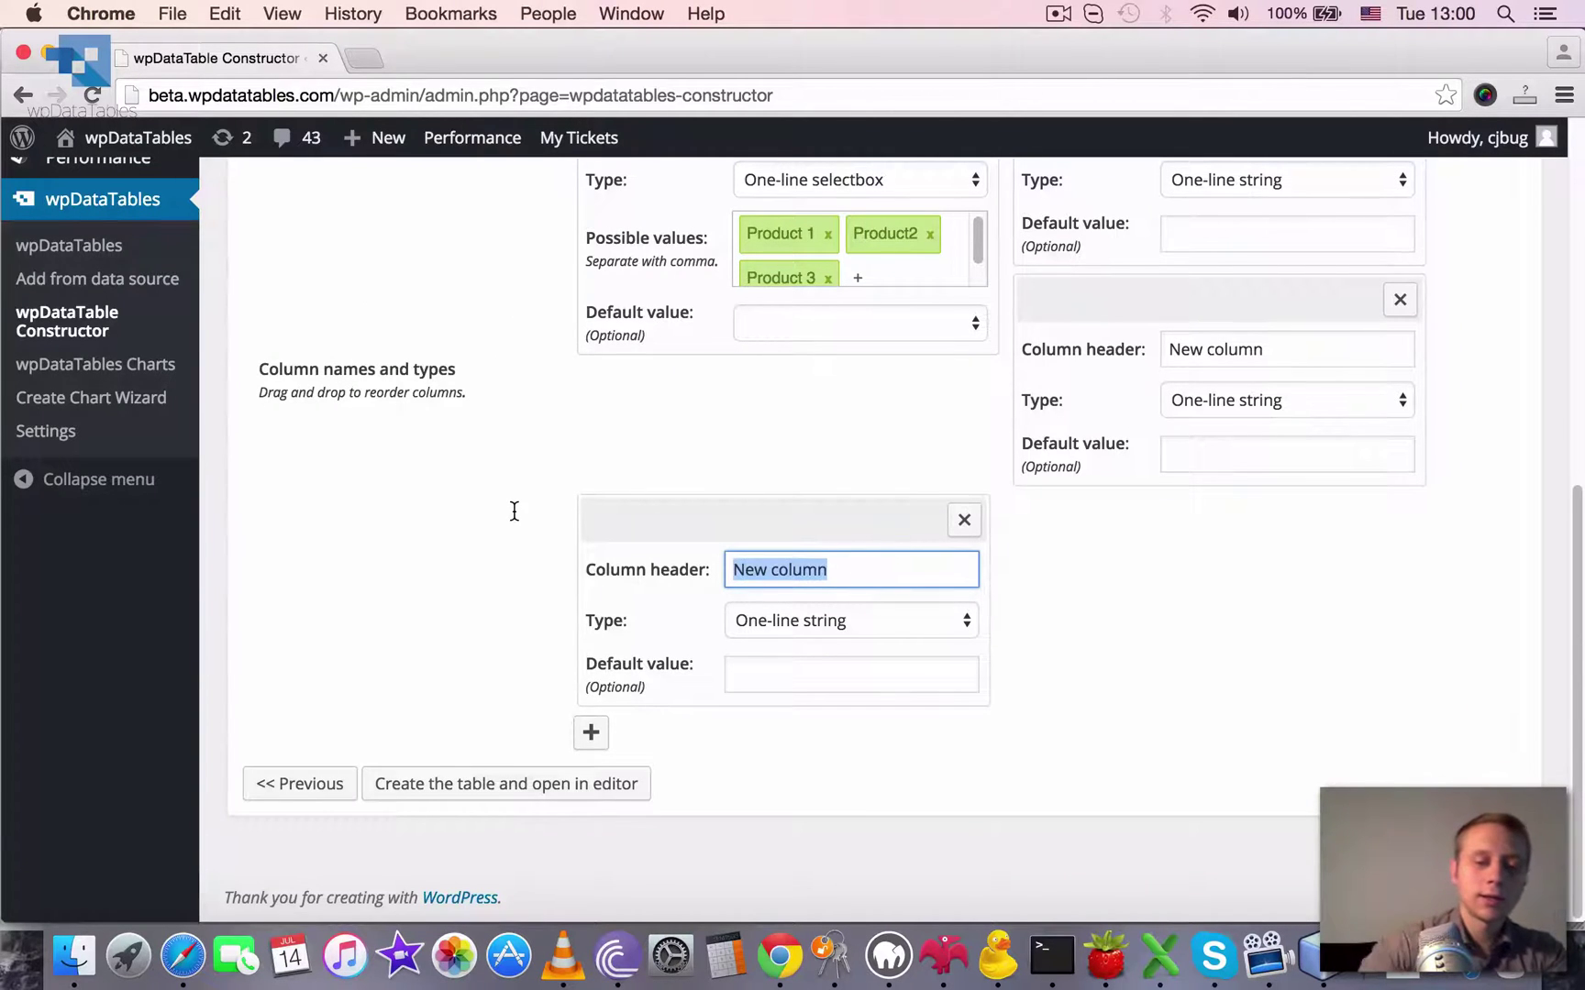
text(Date)
click(802, 619)
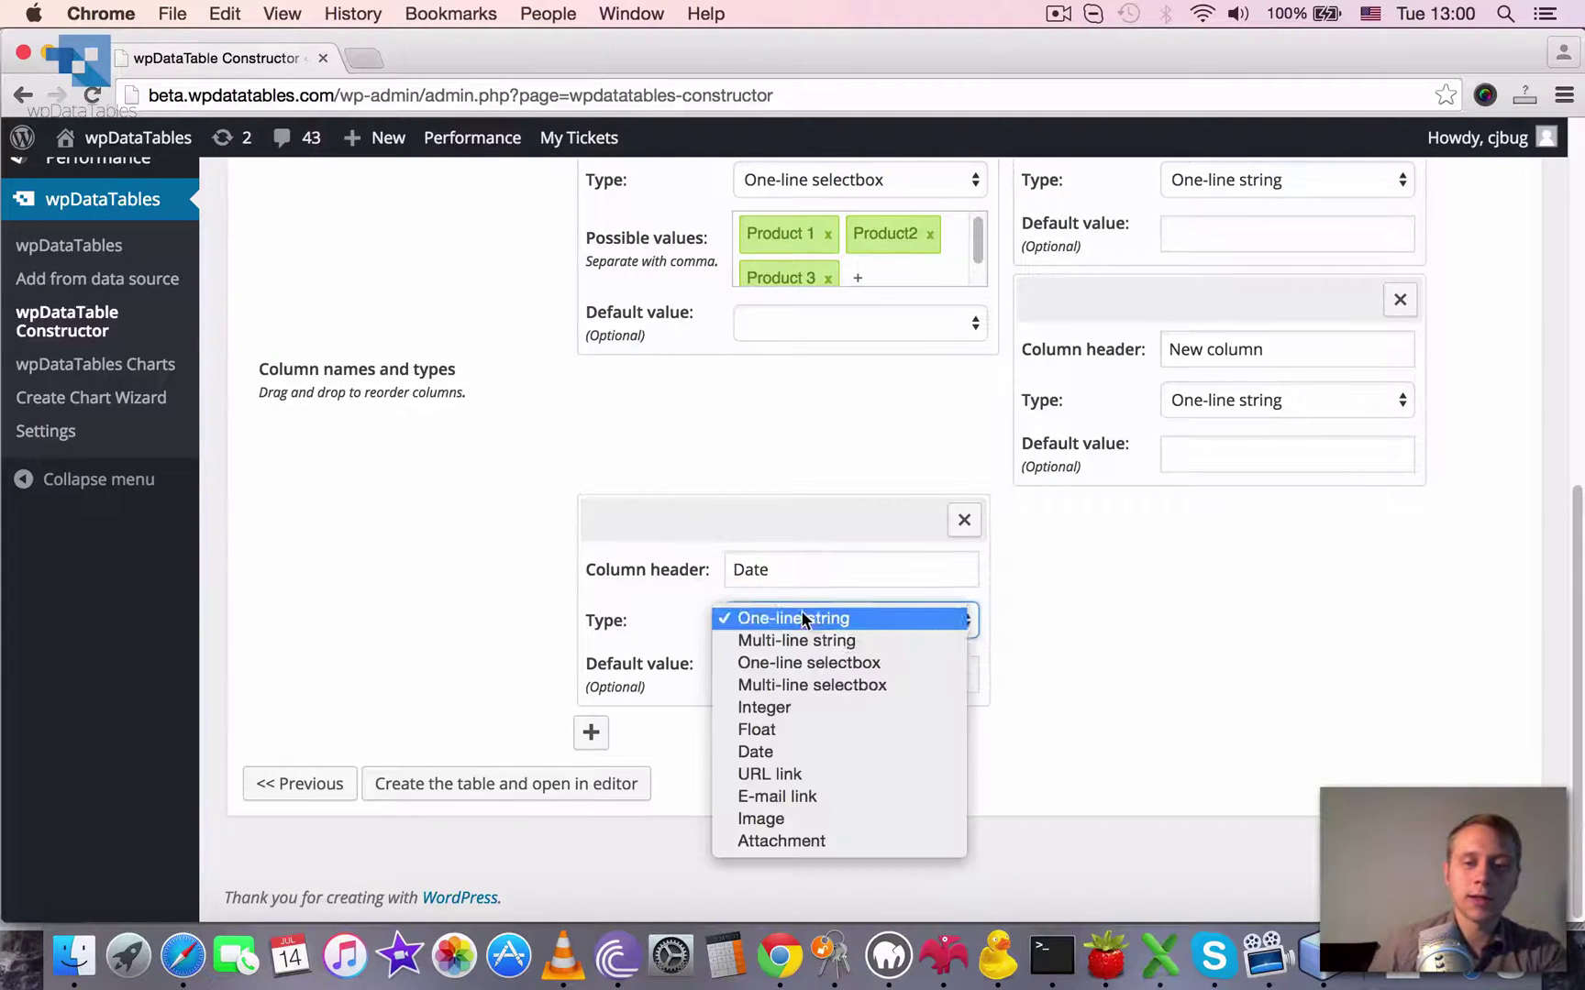
click(806, 751)
Step: Name the remaining column User ID and set its type to Integer
click(1287, 345)
drag(1286, 345, 1030, 520)
scroll(1030, 519, up, 3)
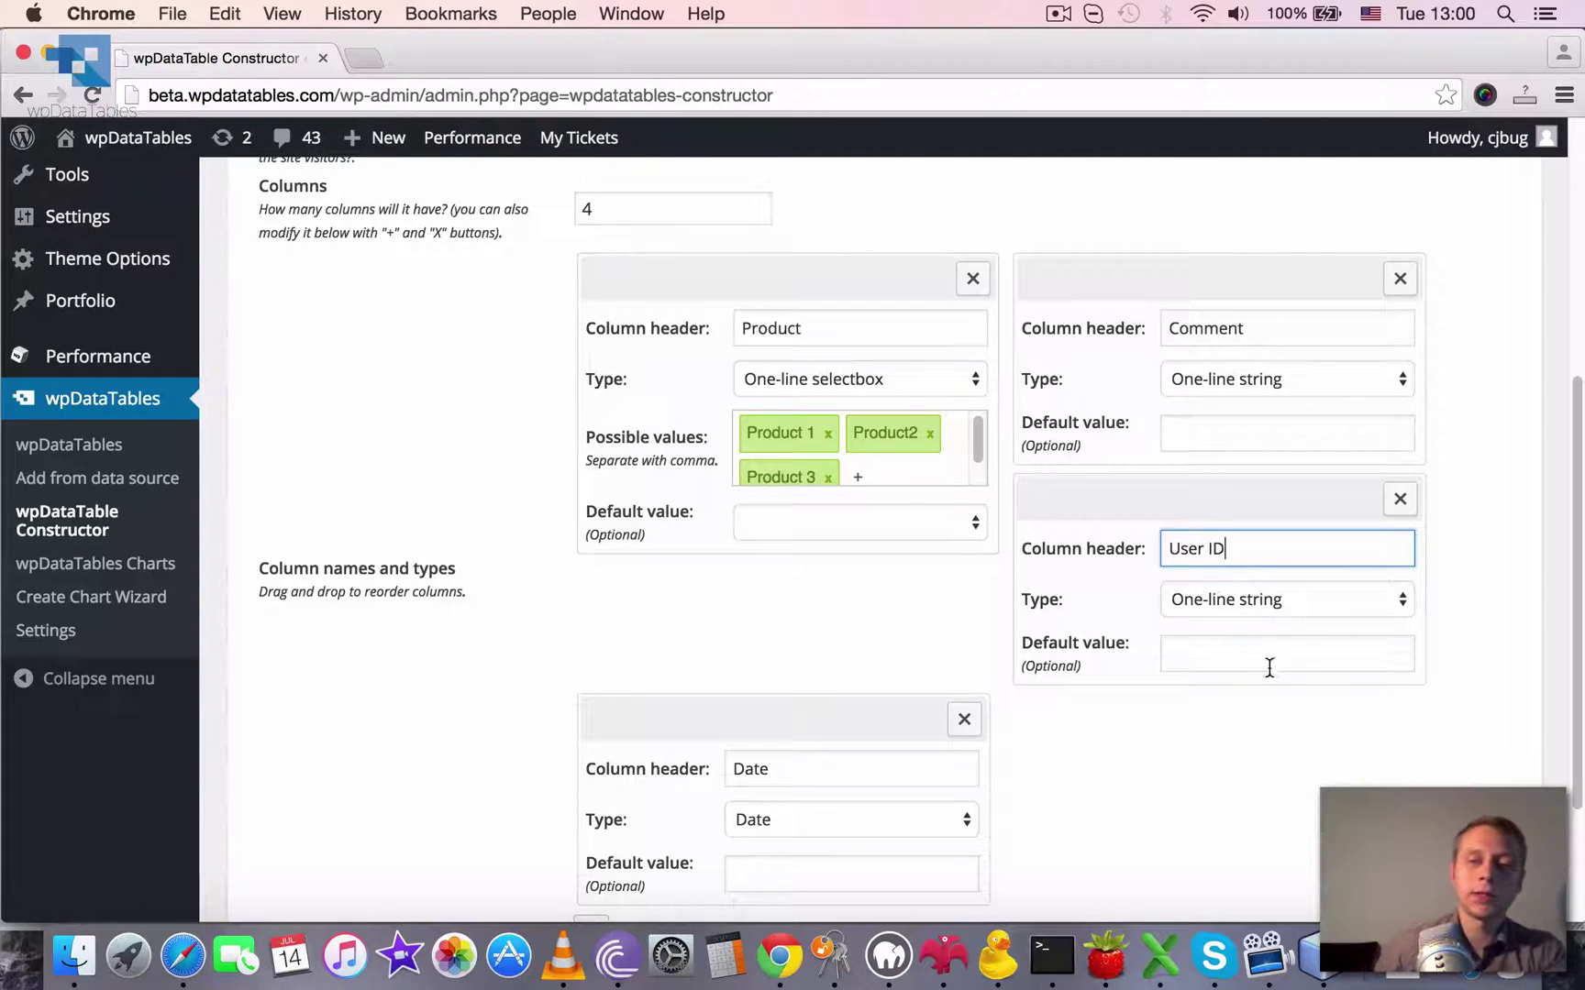
click(1245, 597)
click(1235, 684)
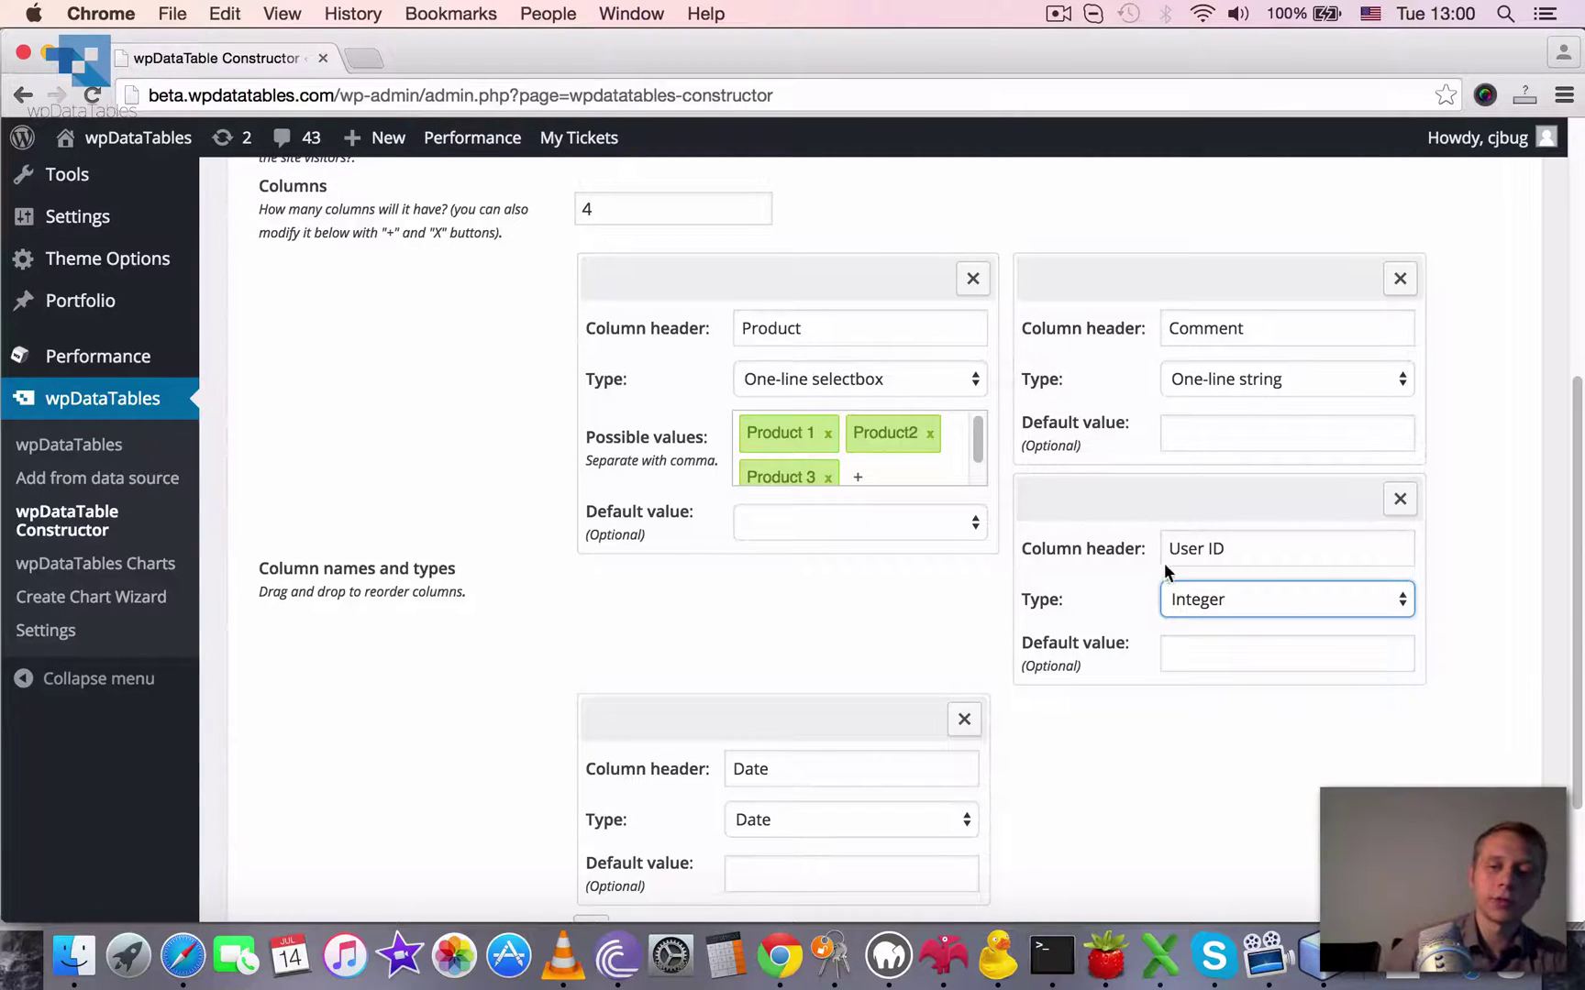
scroll(1181, 587, down, 5)
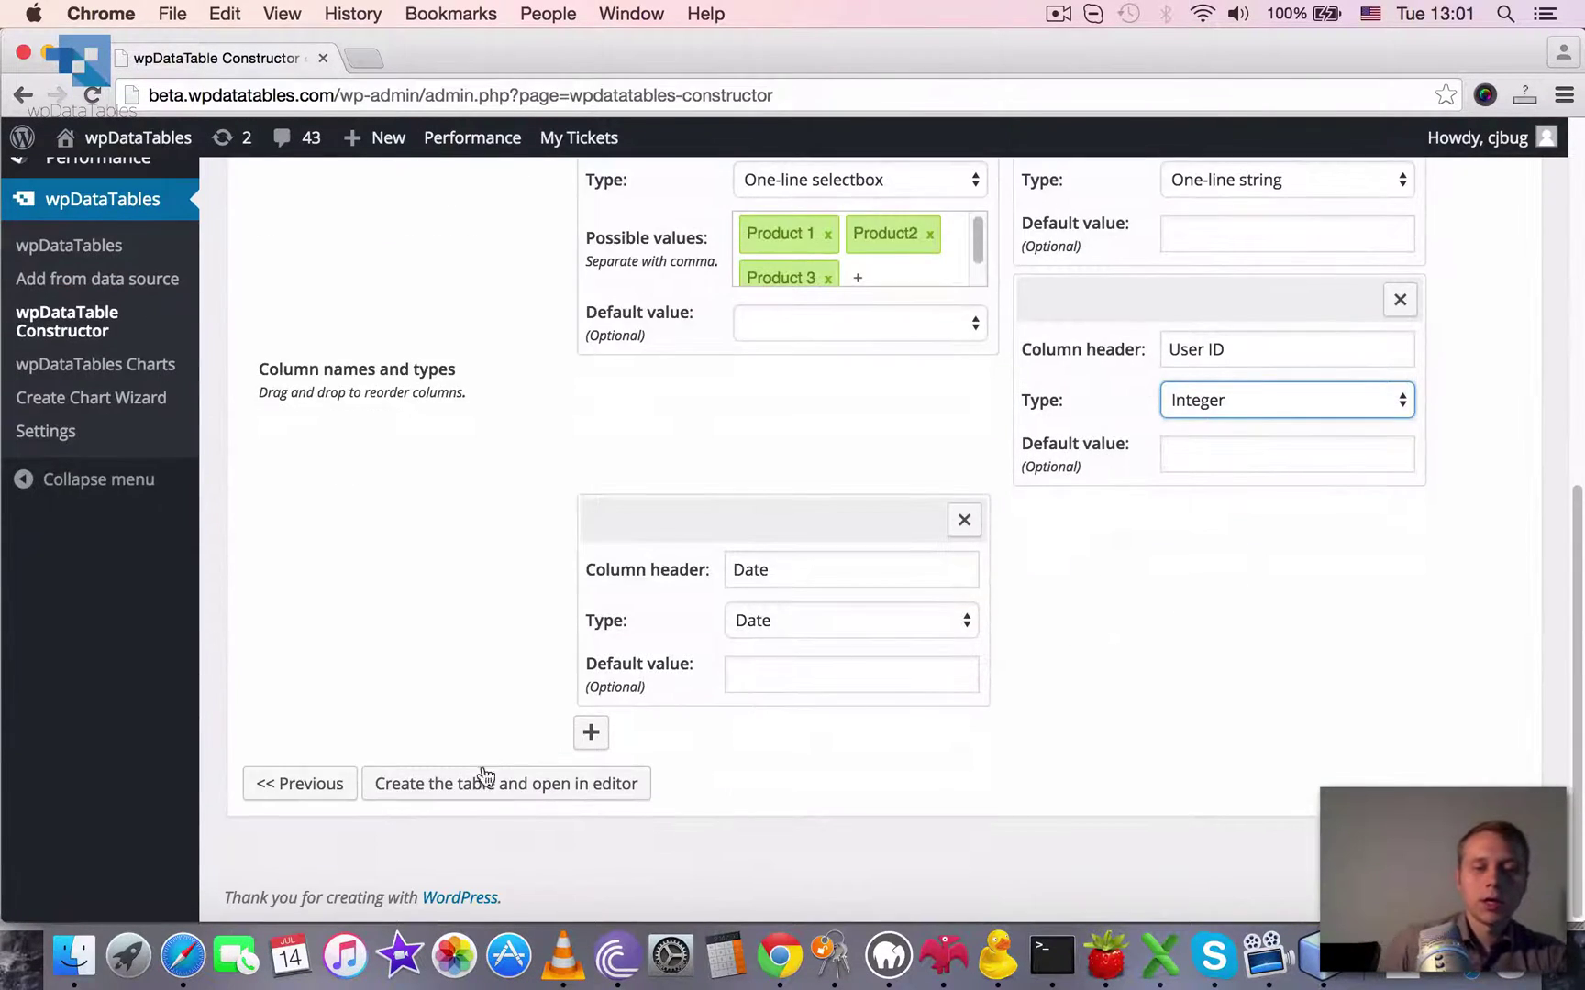
scroll(884, 478, up, 12)
scroll(608, 577, down, 13)
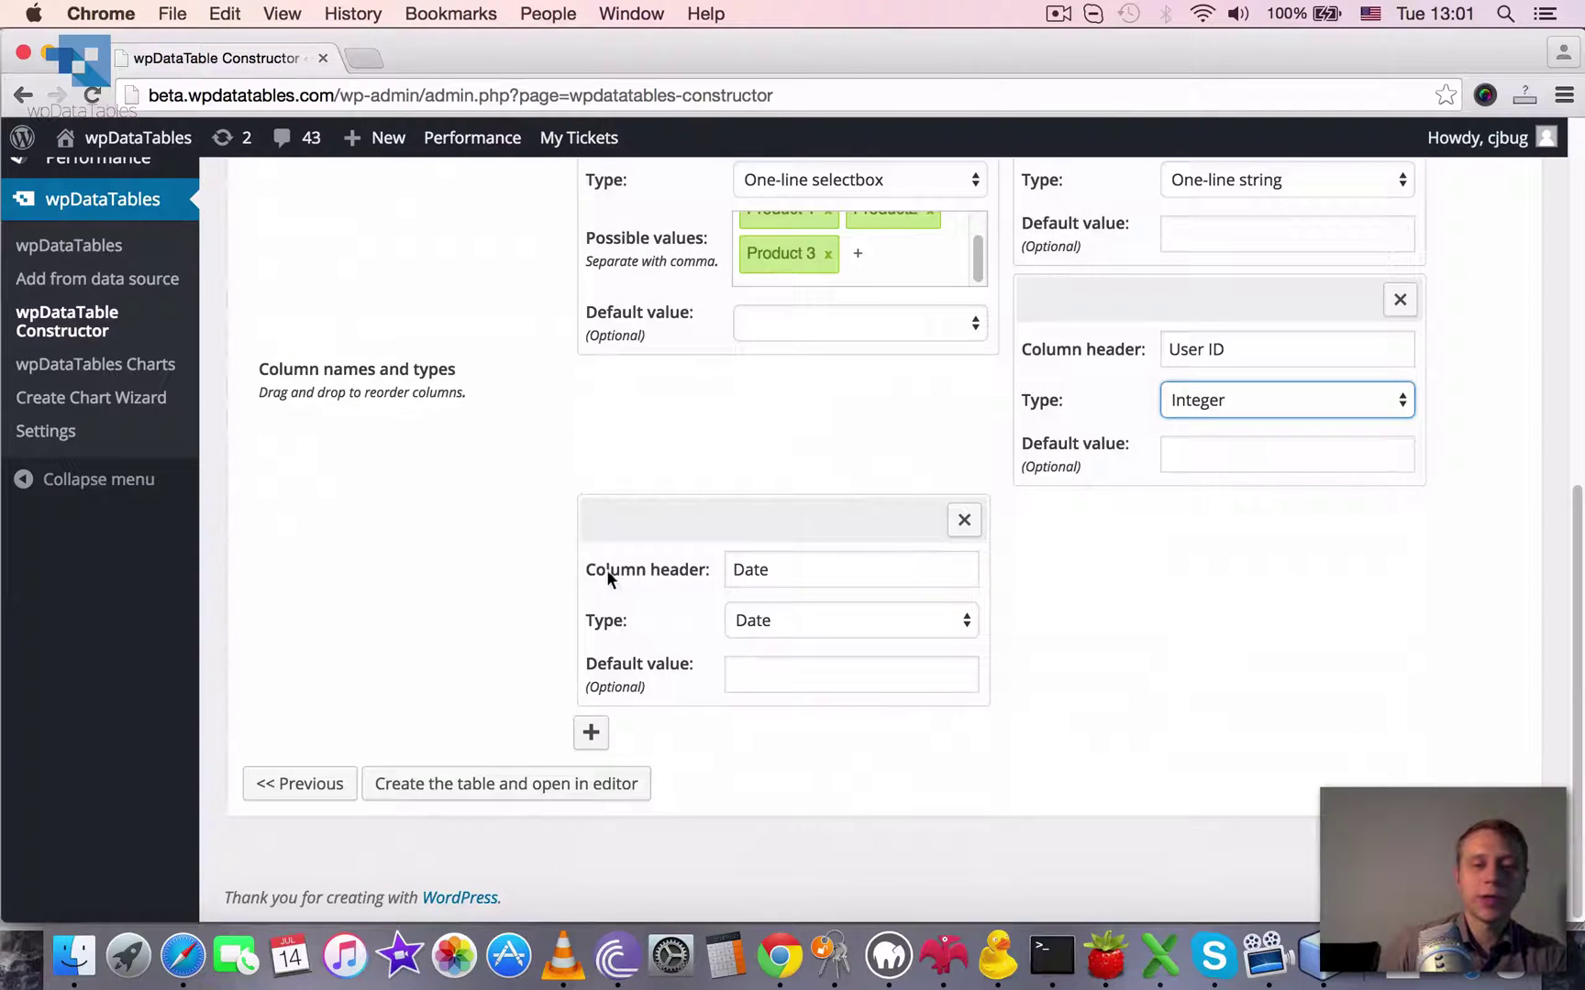
Step: Create the table and add a row with User ID 1, comment 'Comment' and today's date
click(550, 794)
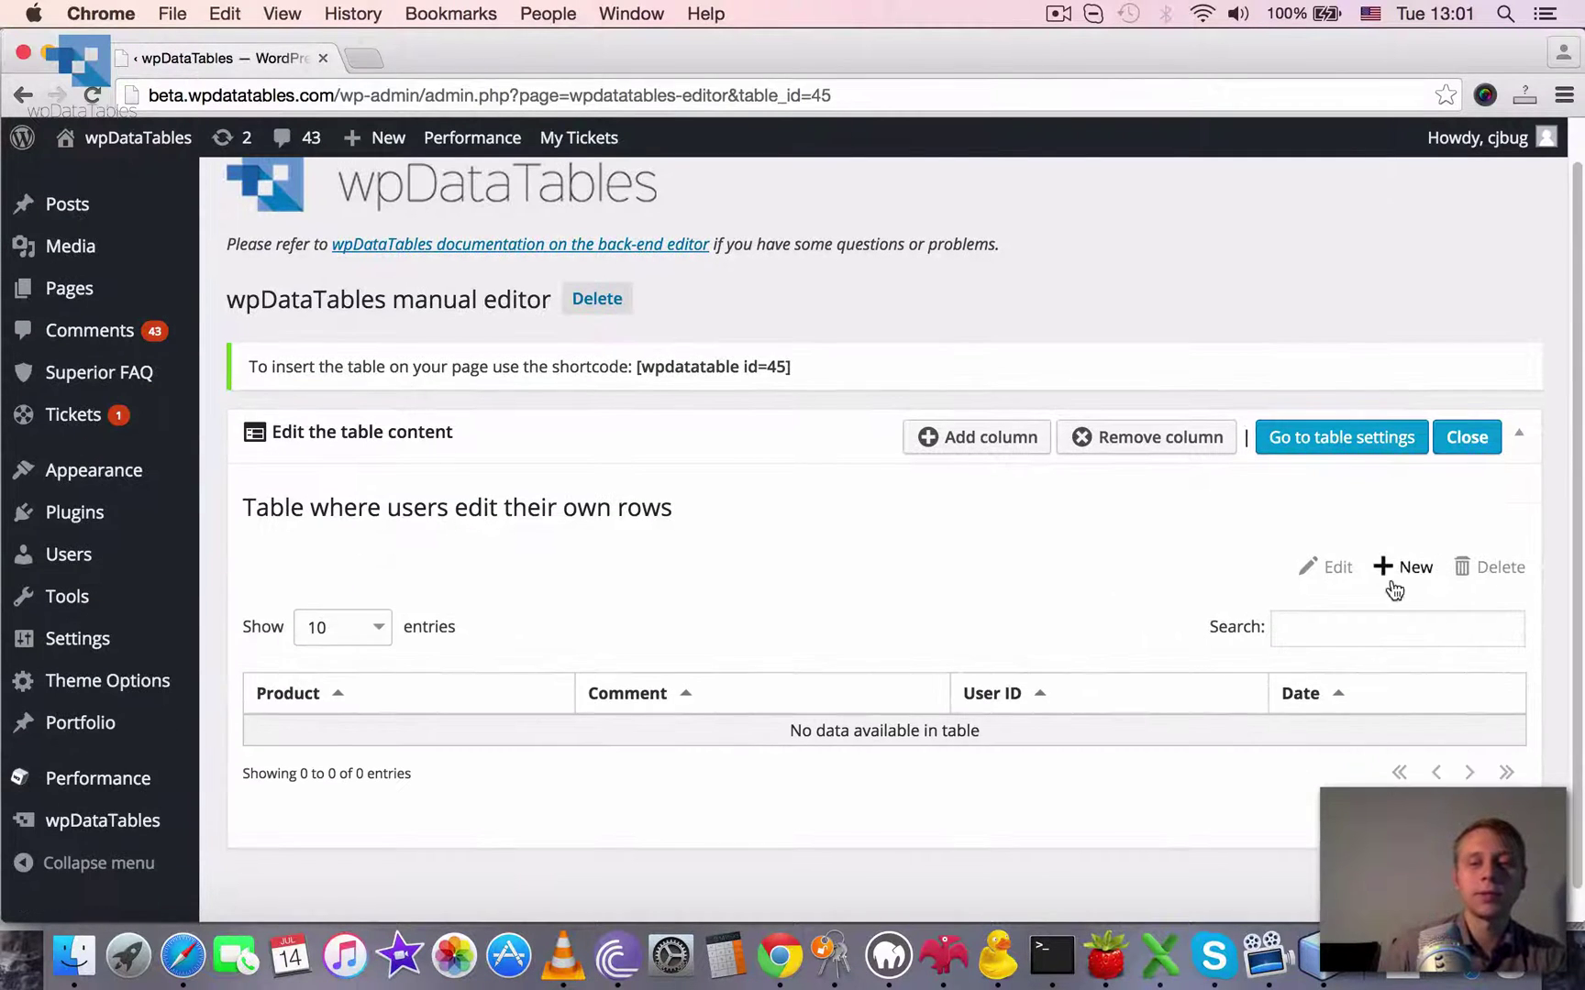
click(1402, 606)
click(745, 520)
text(1)
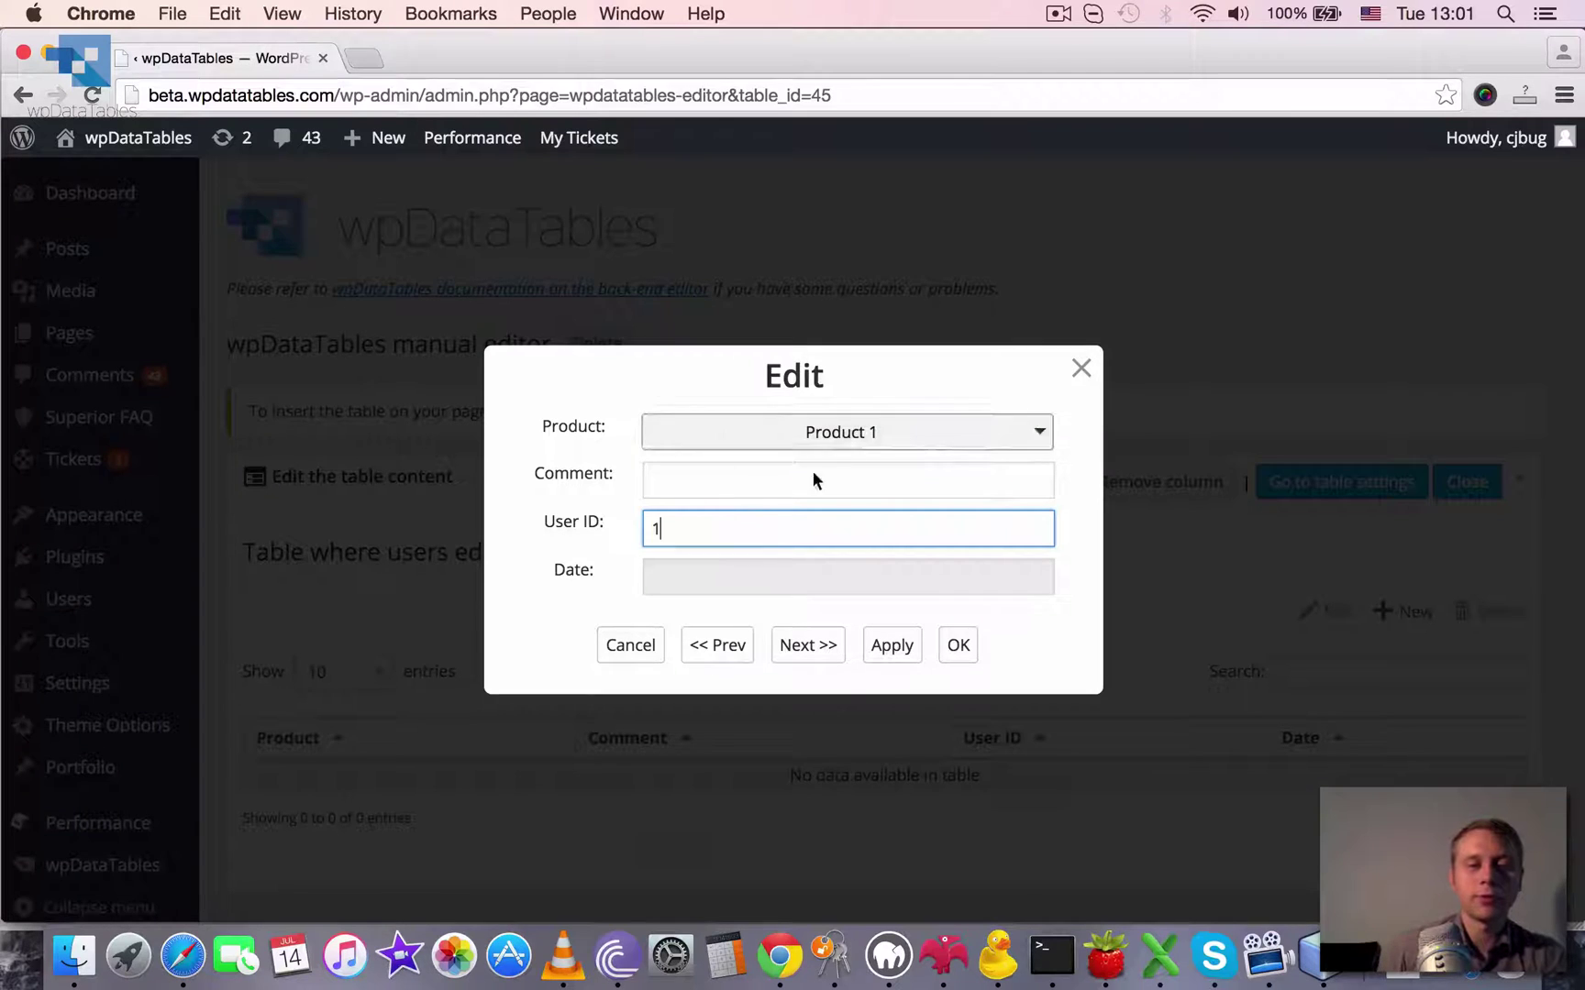
click(689, 489)
text(Comment)
click(807, 579)
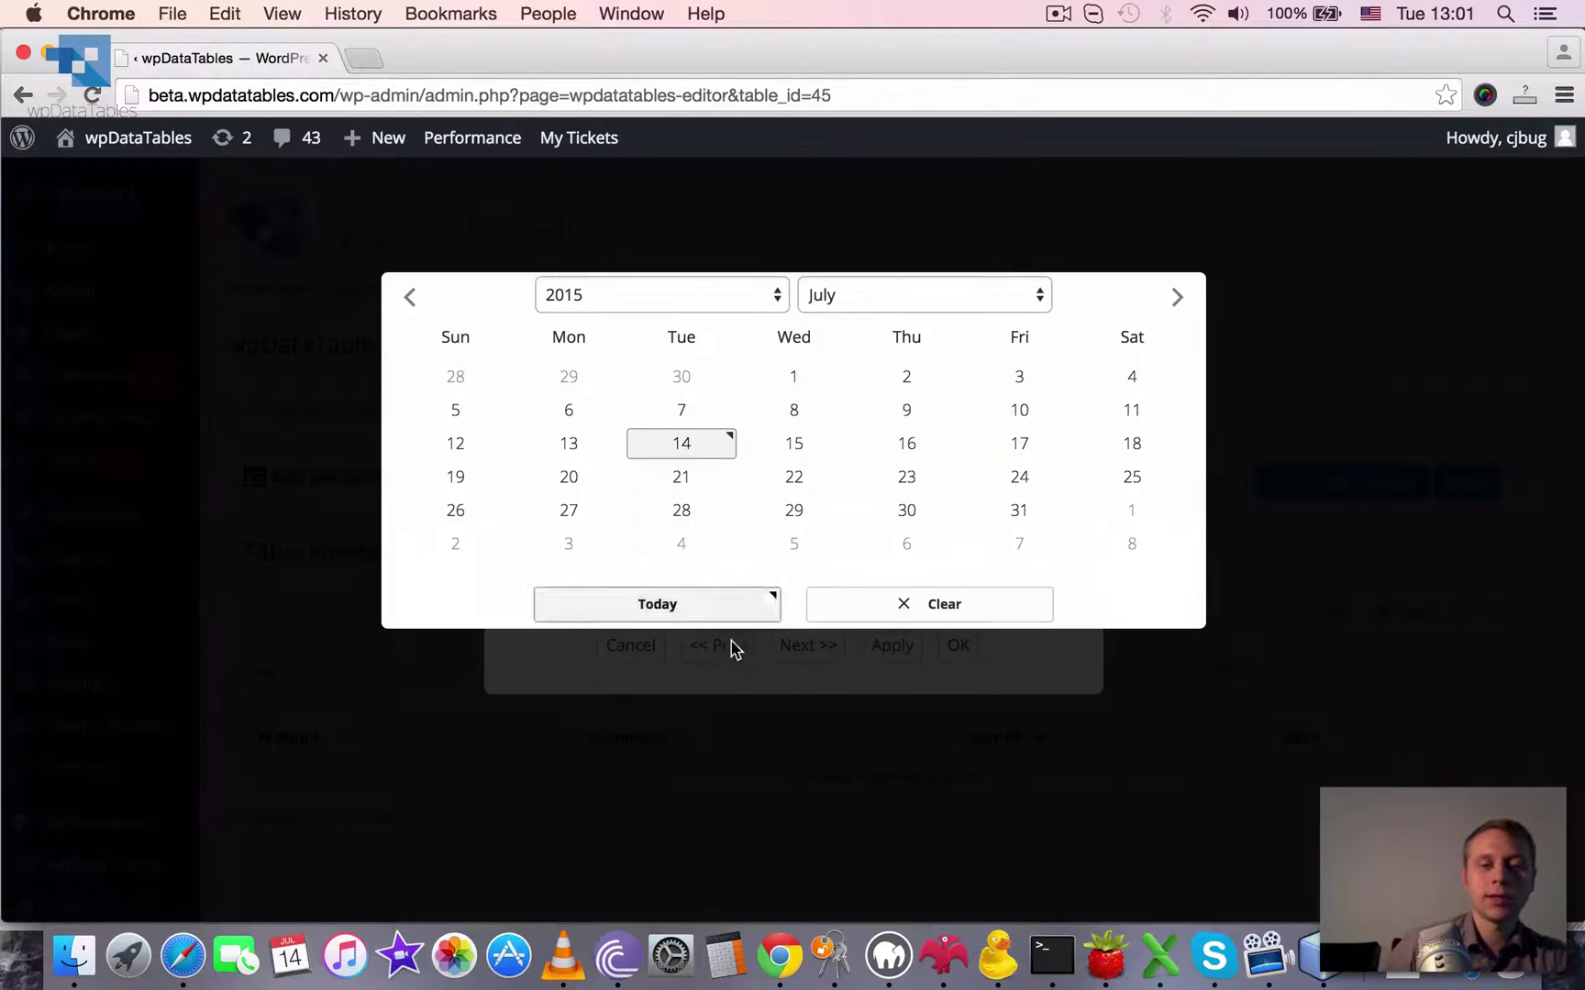
click(648, 612)
click(954, 645)
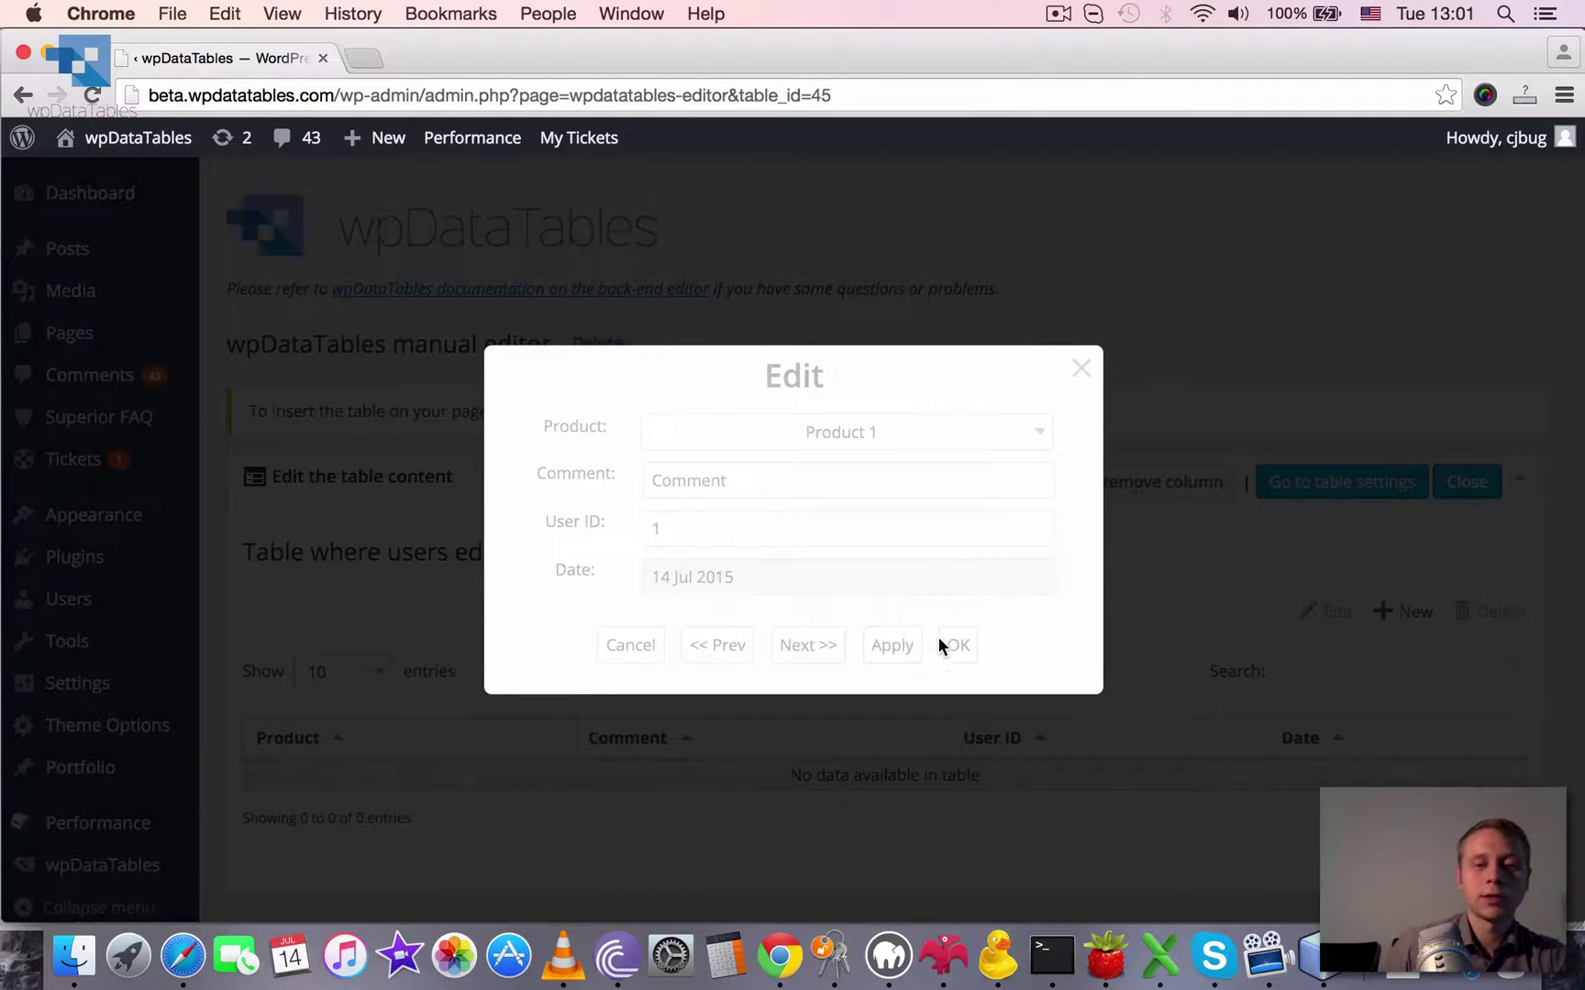
scroll(825, 732, down, 2)
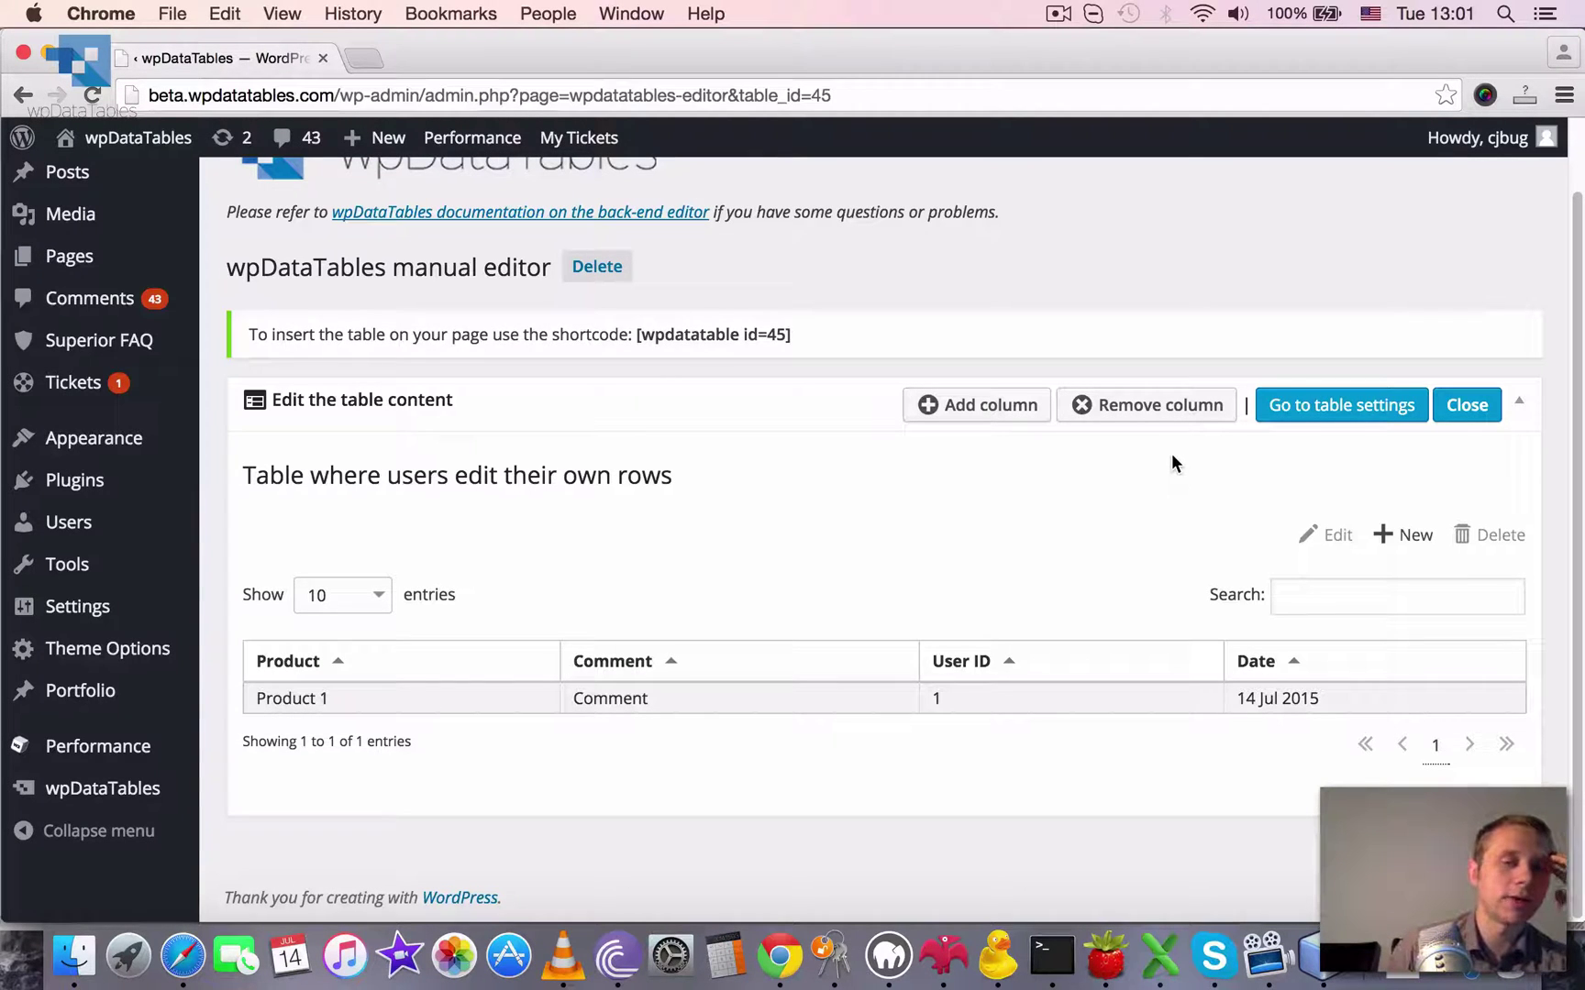
Step: In table 45's settings, make the table editable from the front-end
click(1300, 413)
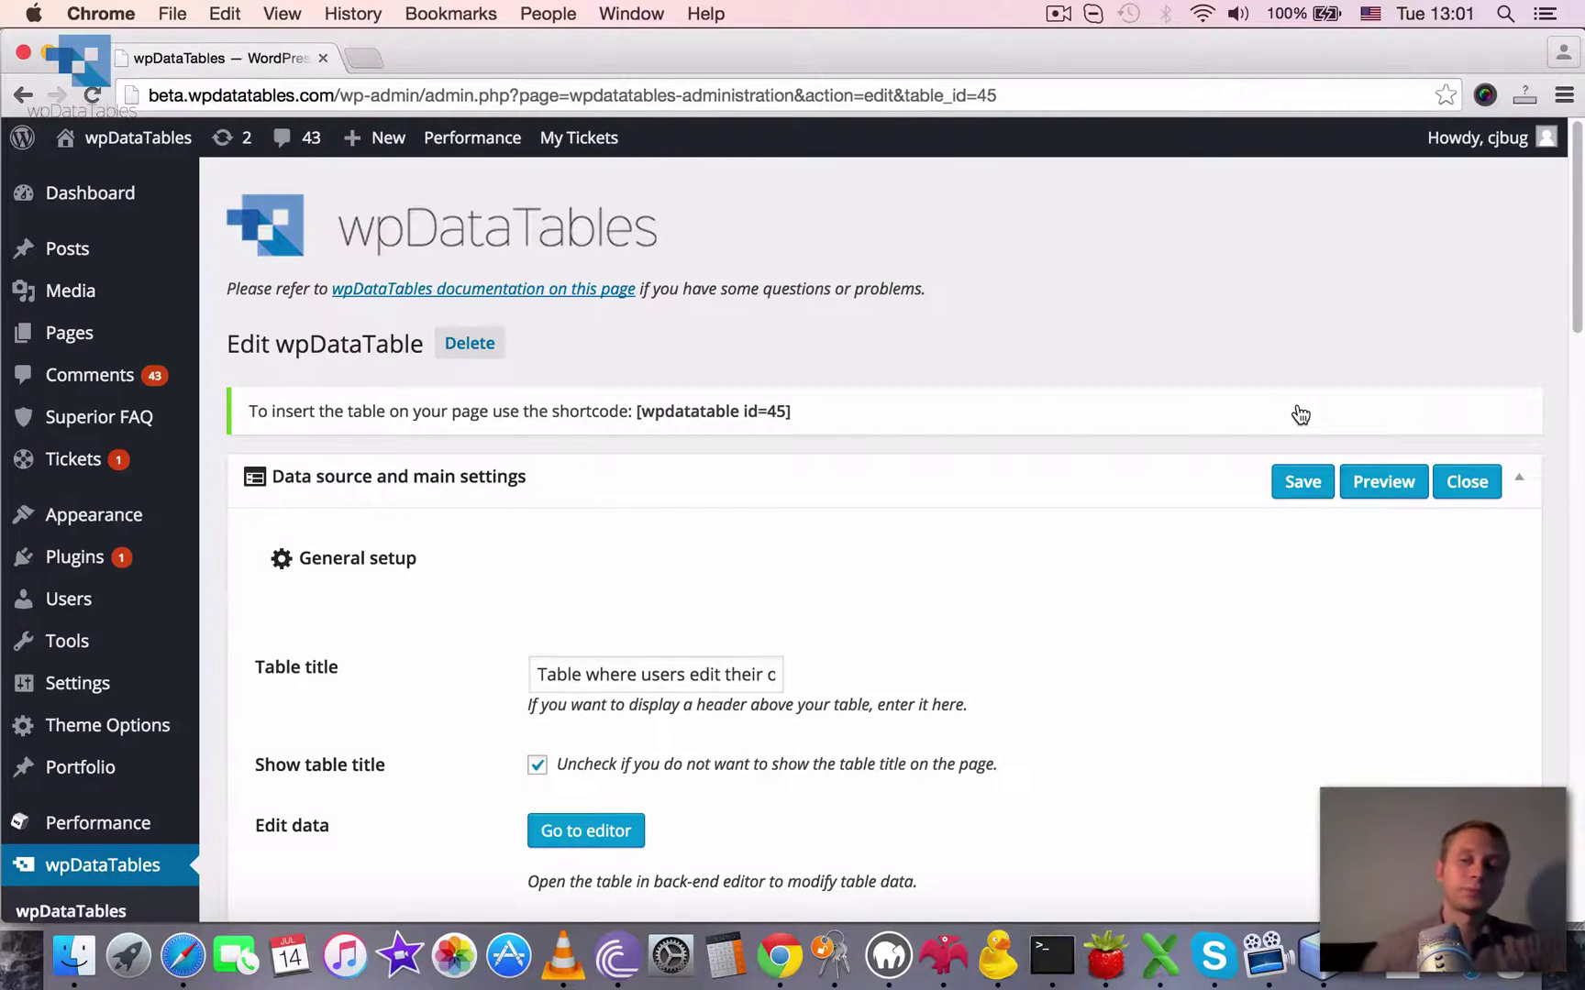
scroll(1579, 243, down, 5)
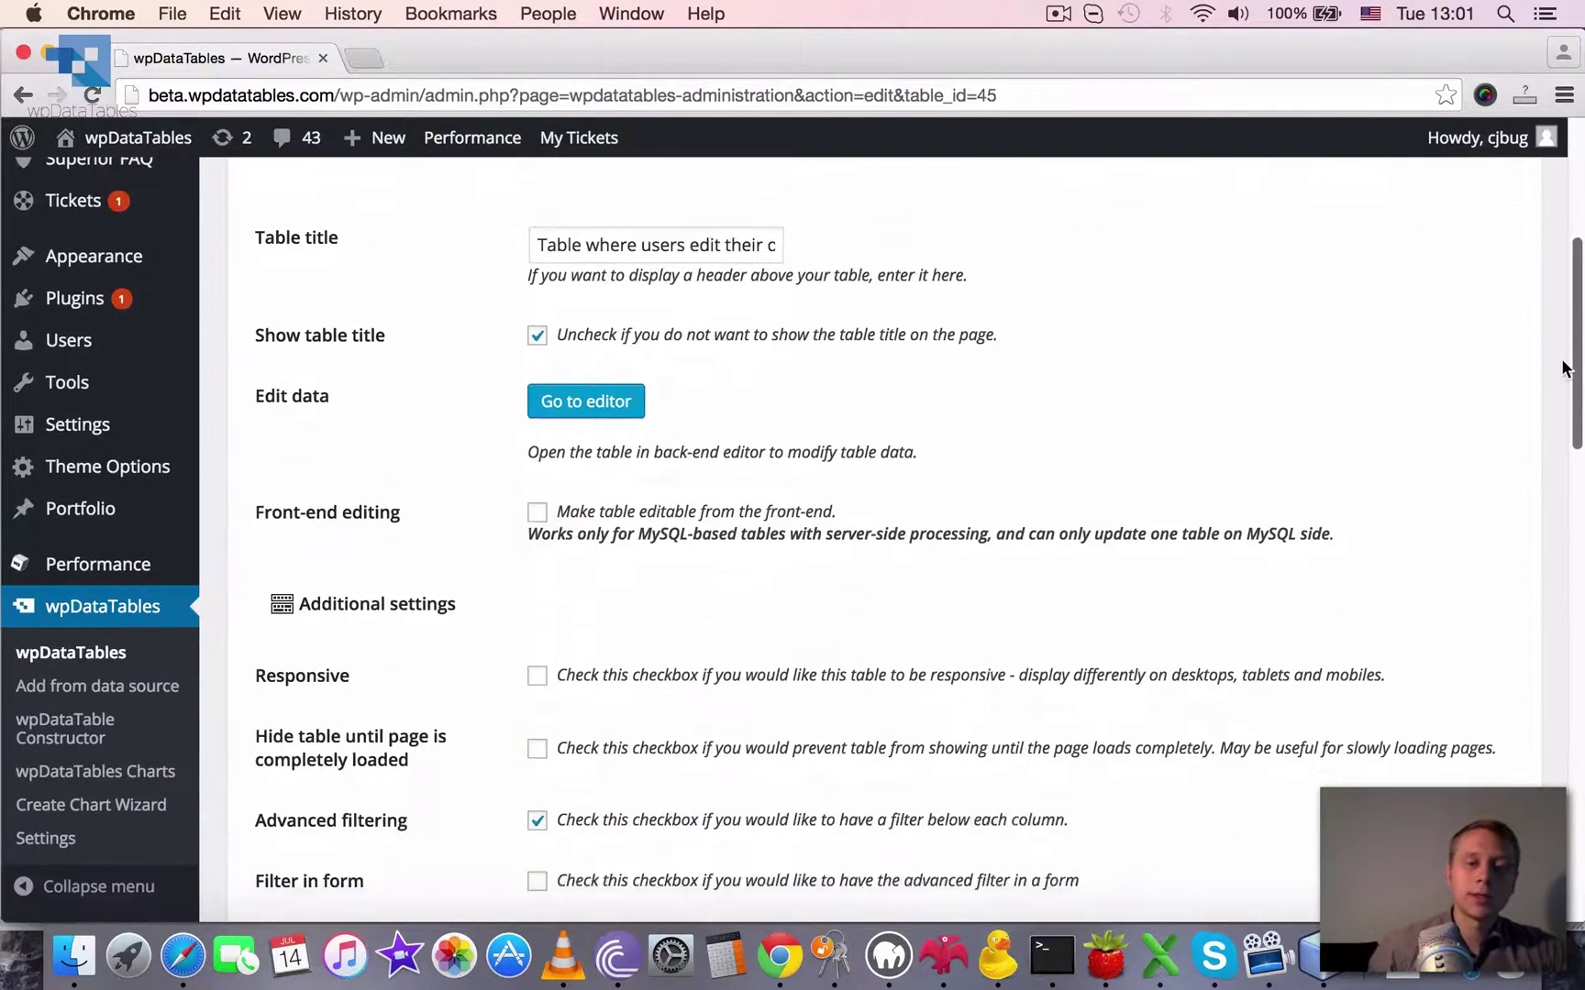
click(537, 489)
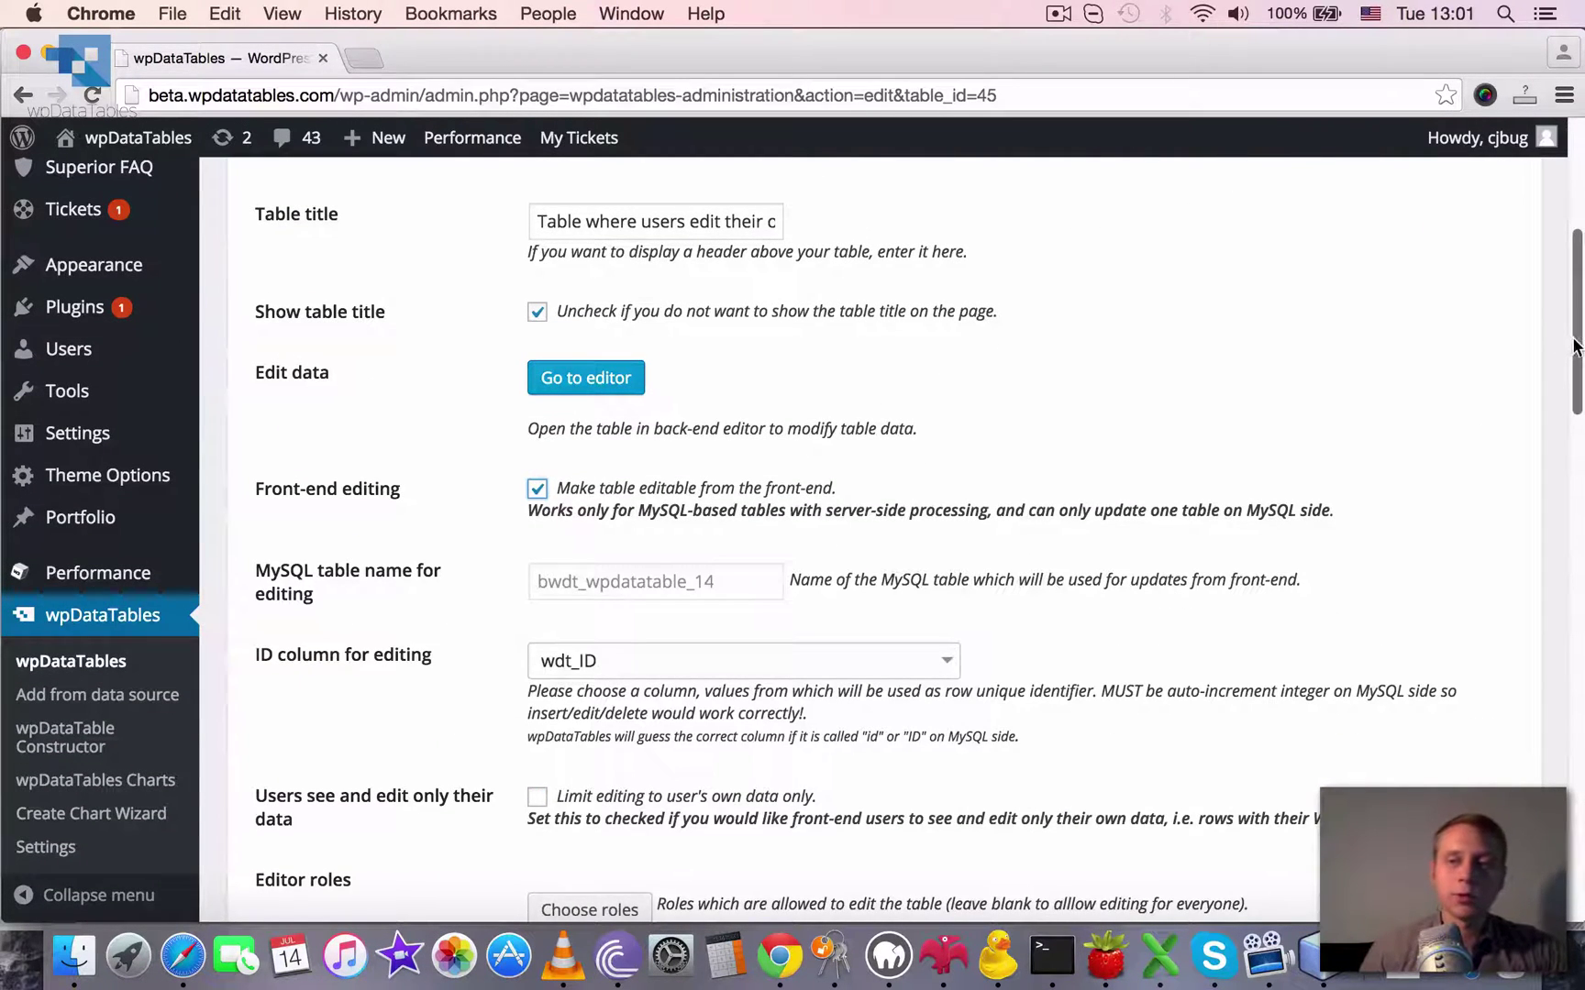
scroll(1572, 385, down, 2)
scroll(1573, 385, down, 1)
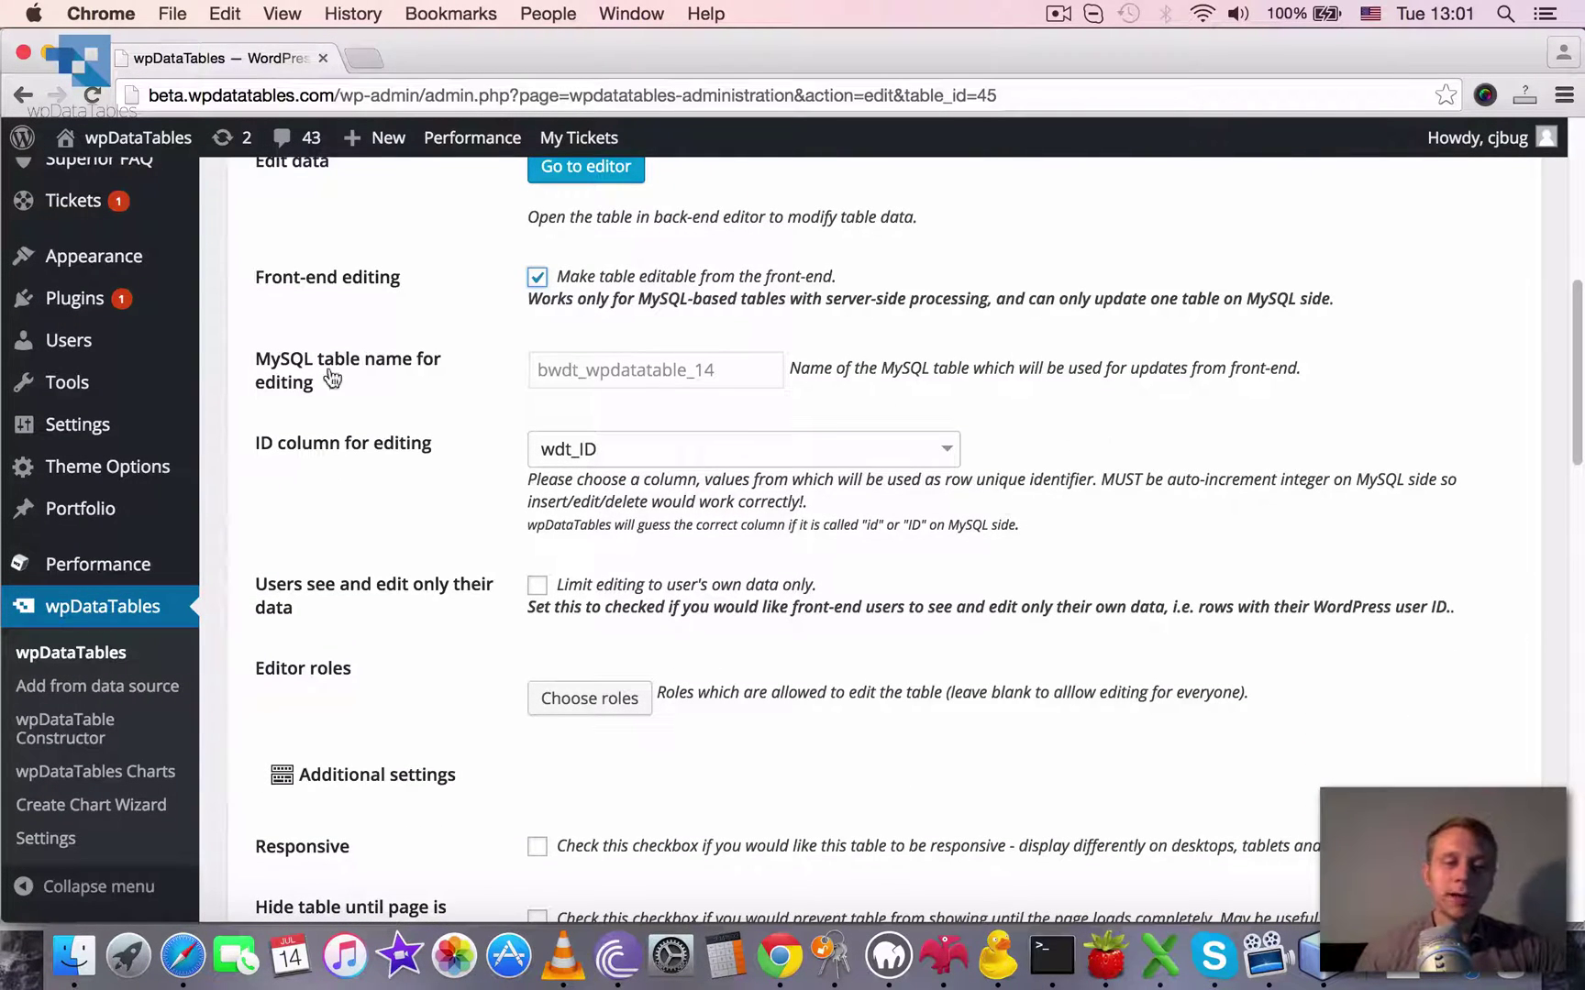
scroll(1058, 532, down, 1)
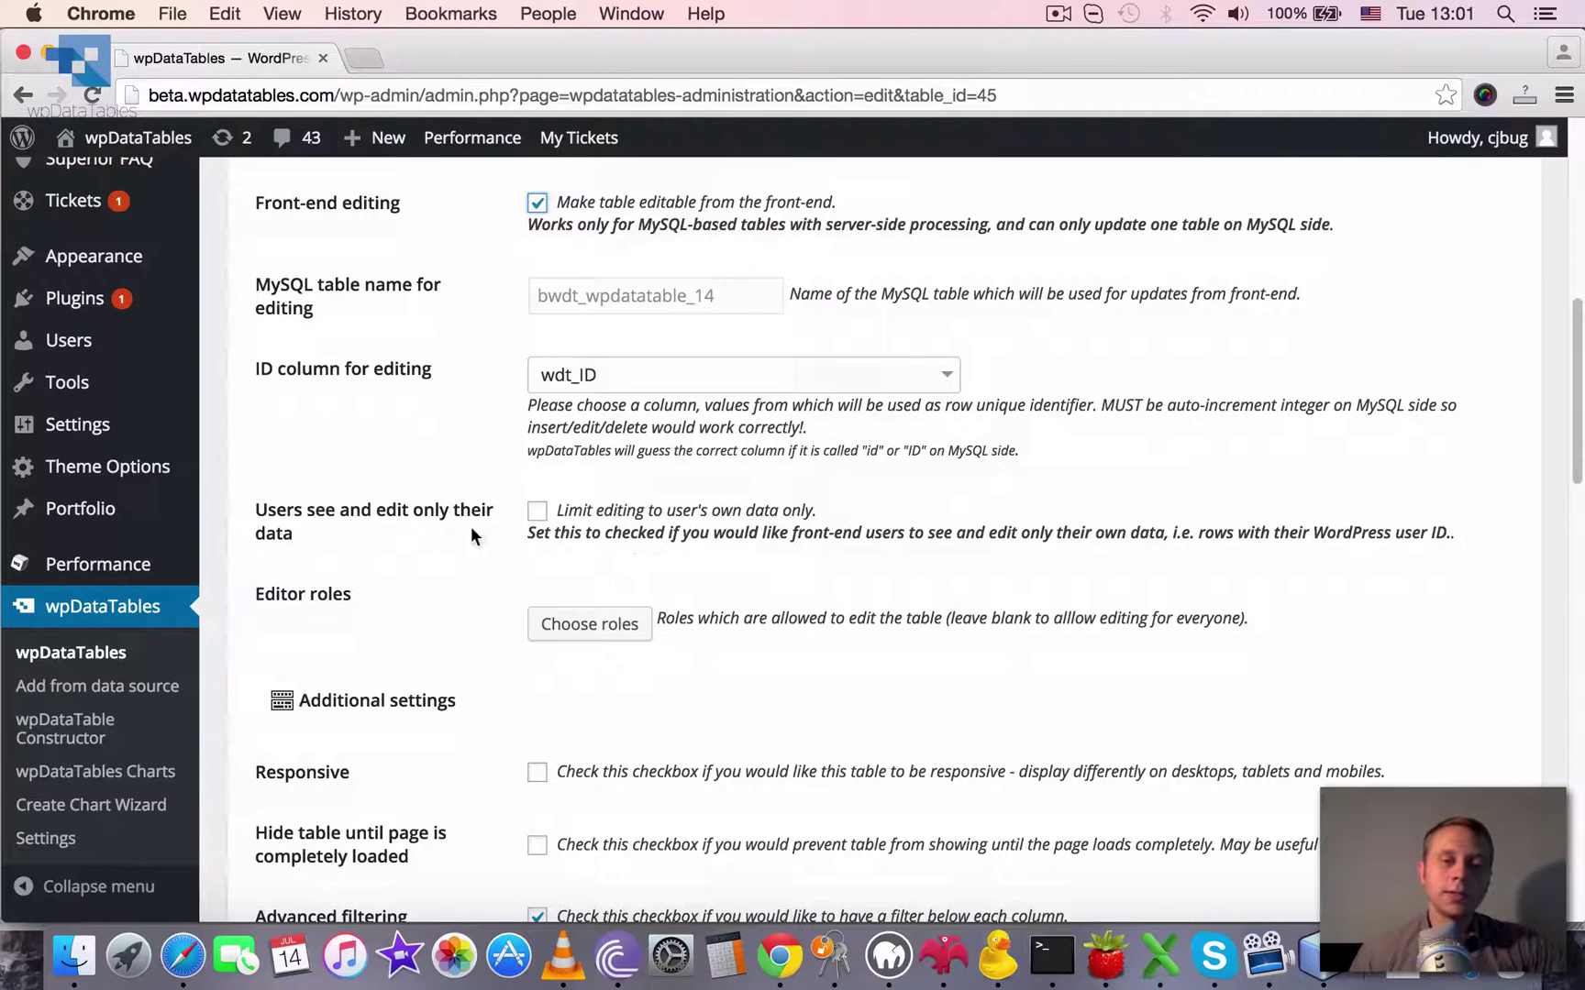
Step: Limit editing to each user's own data, using user_id as the User ID column
click(538, 512)
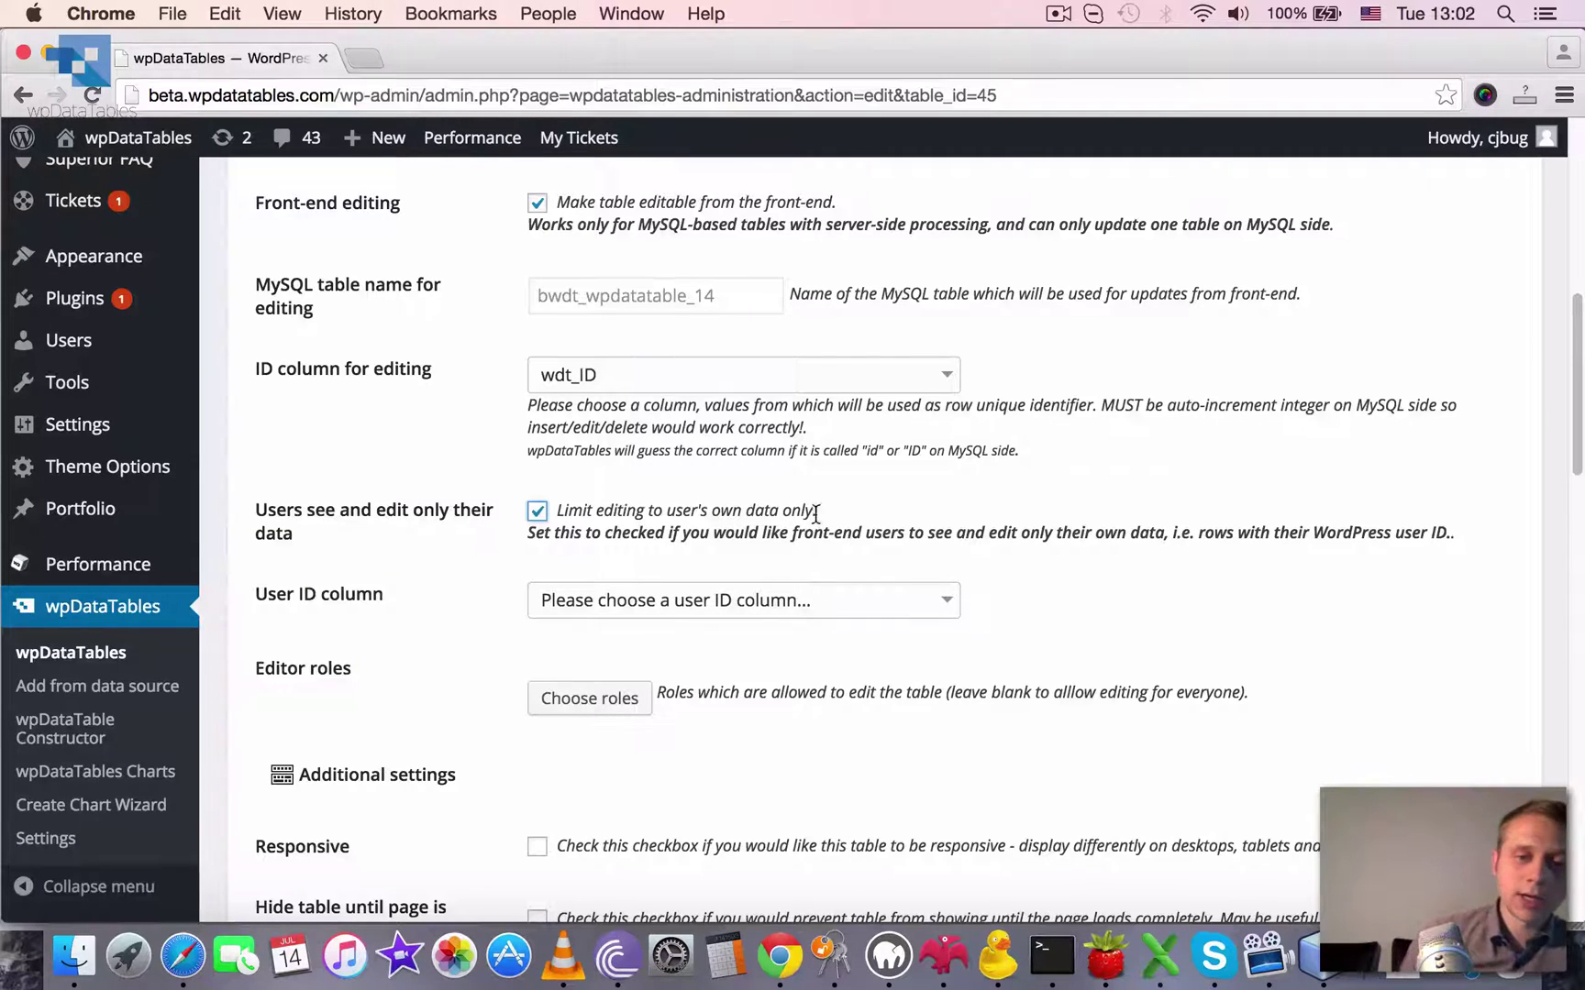
scroll(676, 527, down, 1)
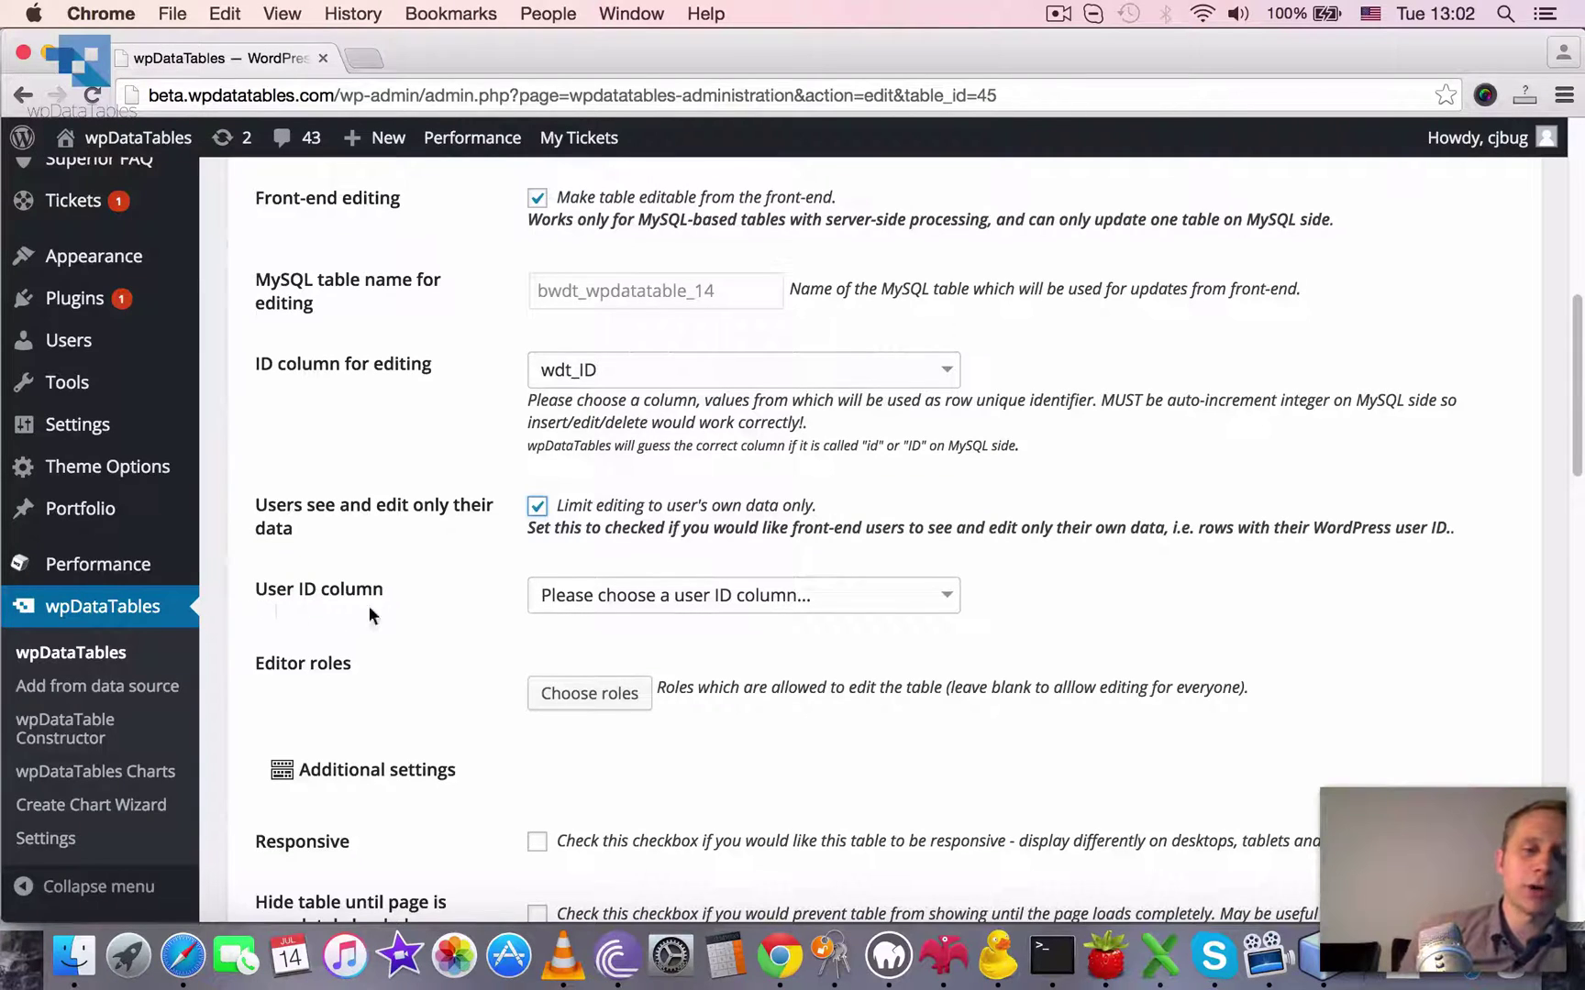
scroll(1008, 587, down, 1)
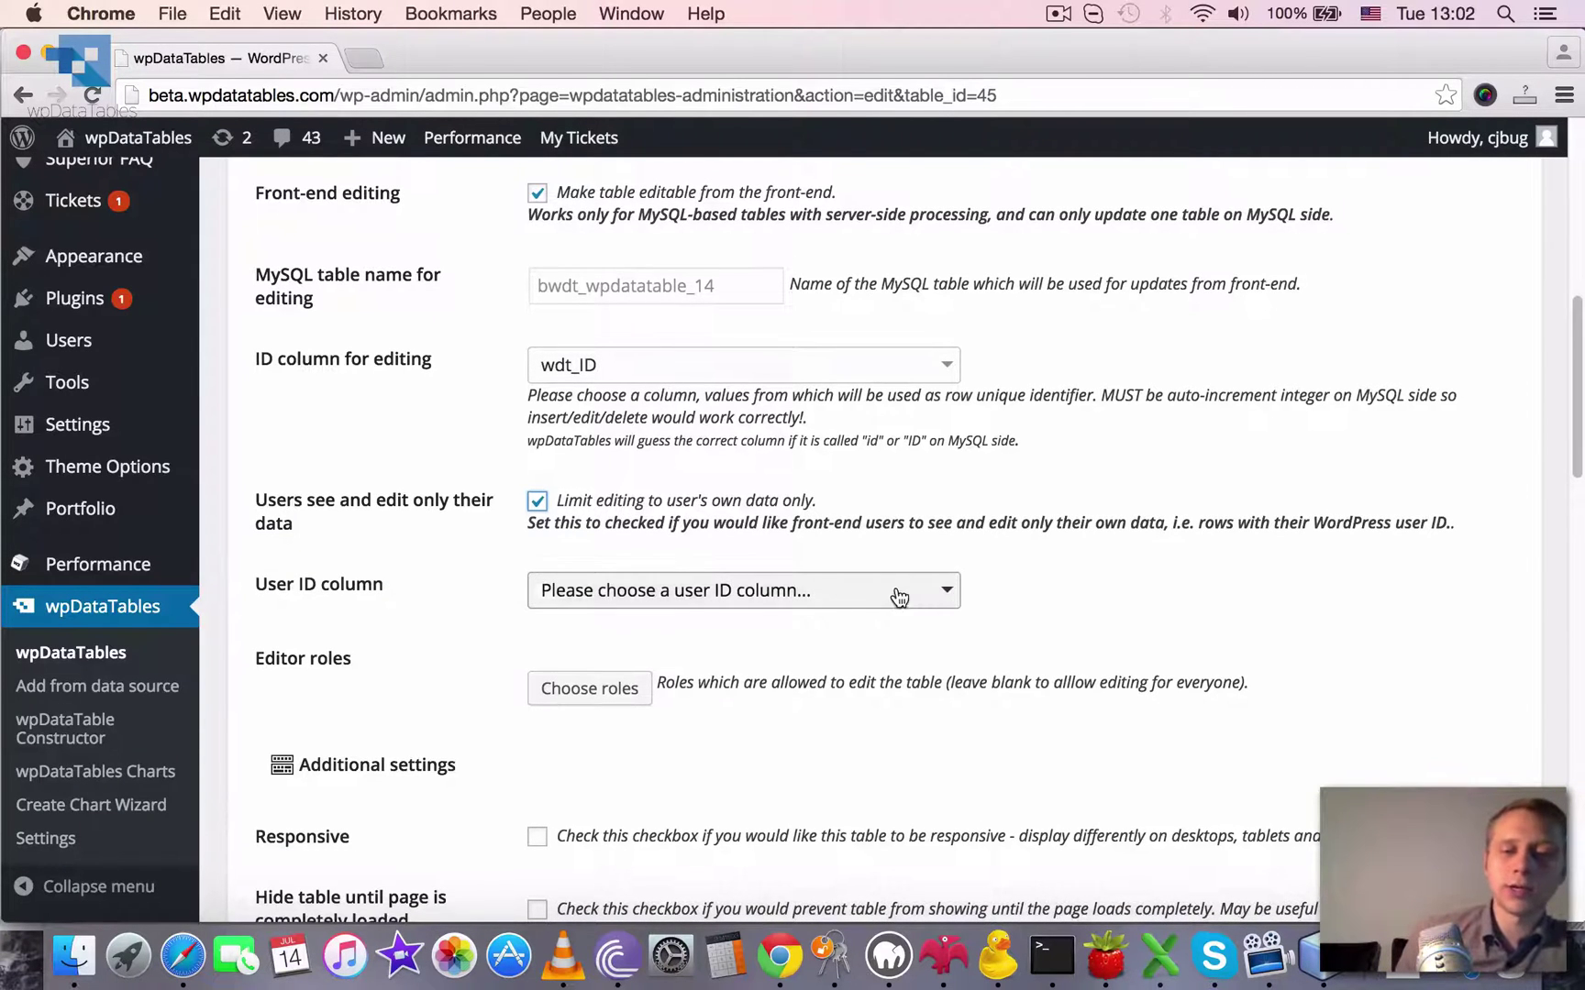
click(918, 599)
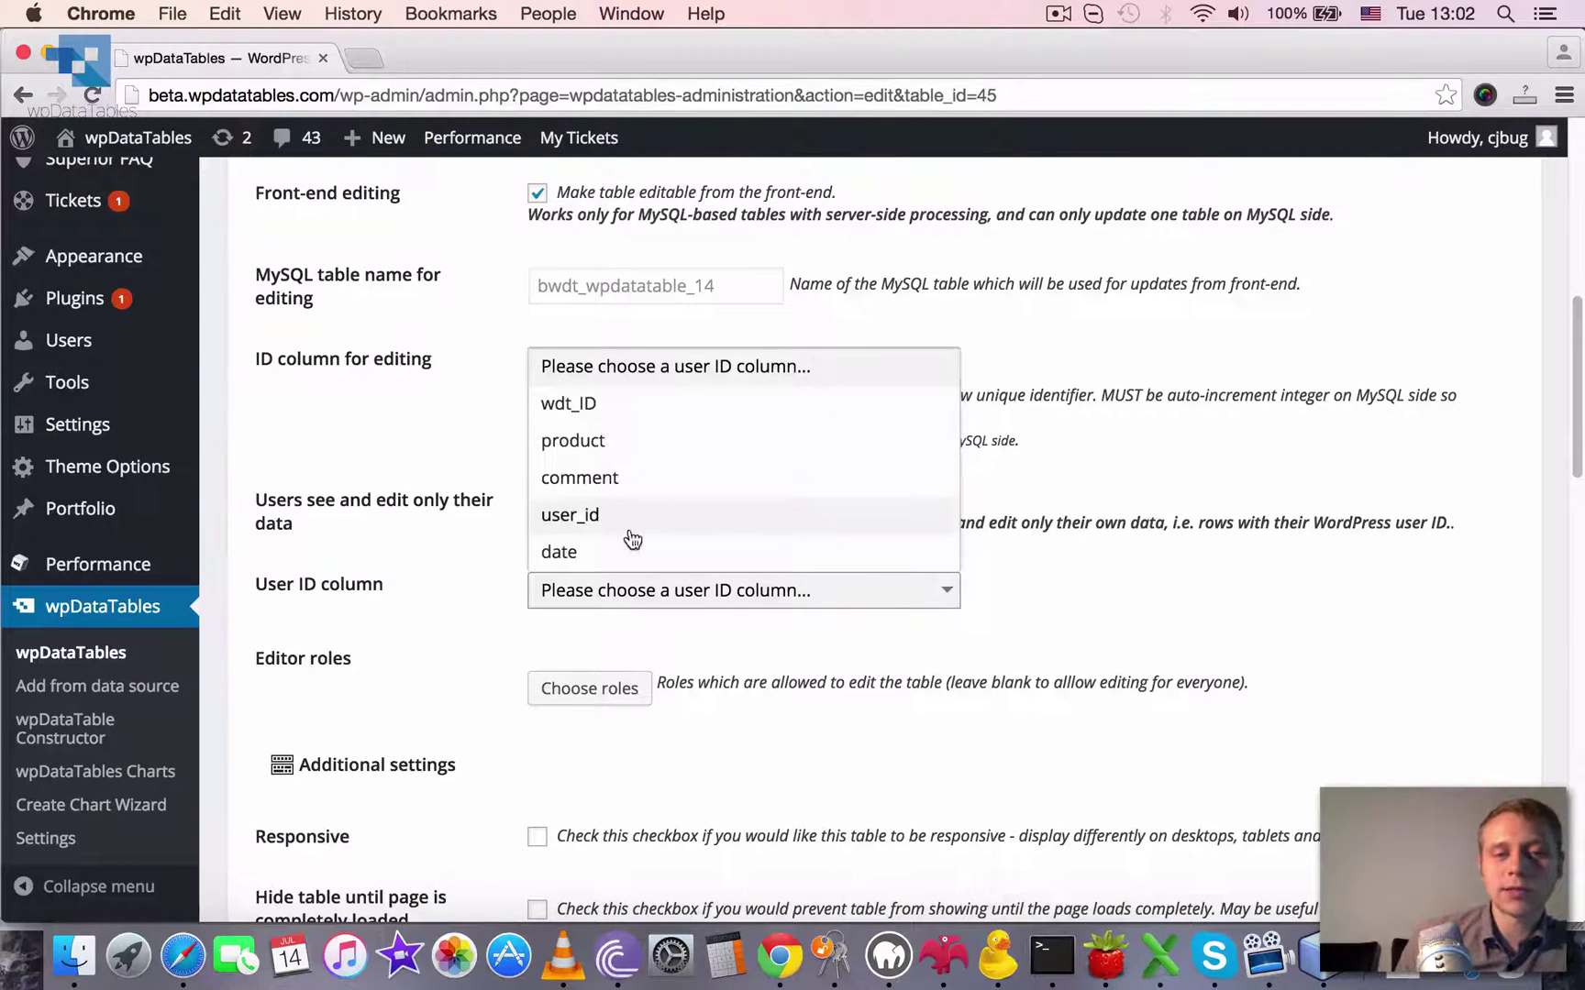
click(600, 515)
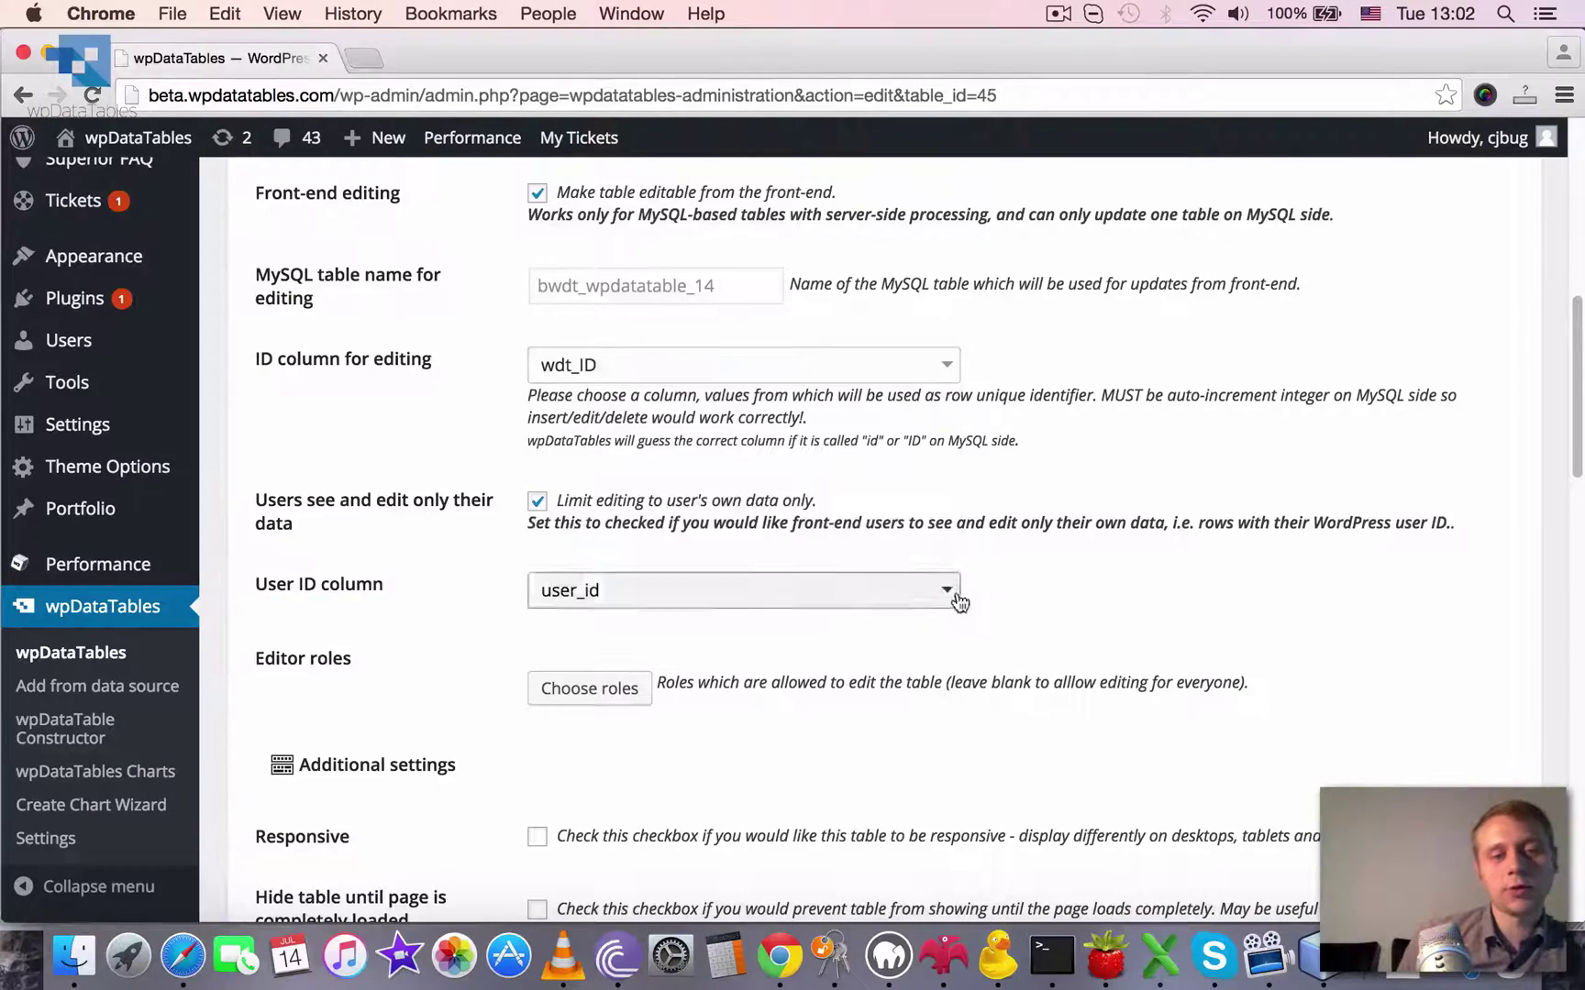
drag(1566, 332, 1552, 540)
Step: Save table 45's editing settings and dismiss the 'Table saved successfully' message
click(292, 552)
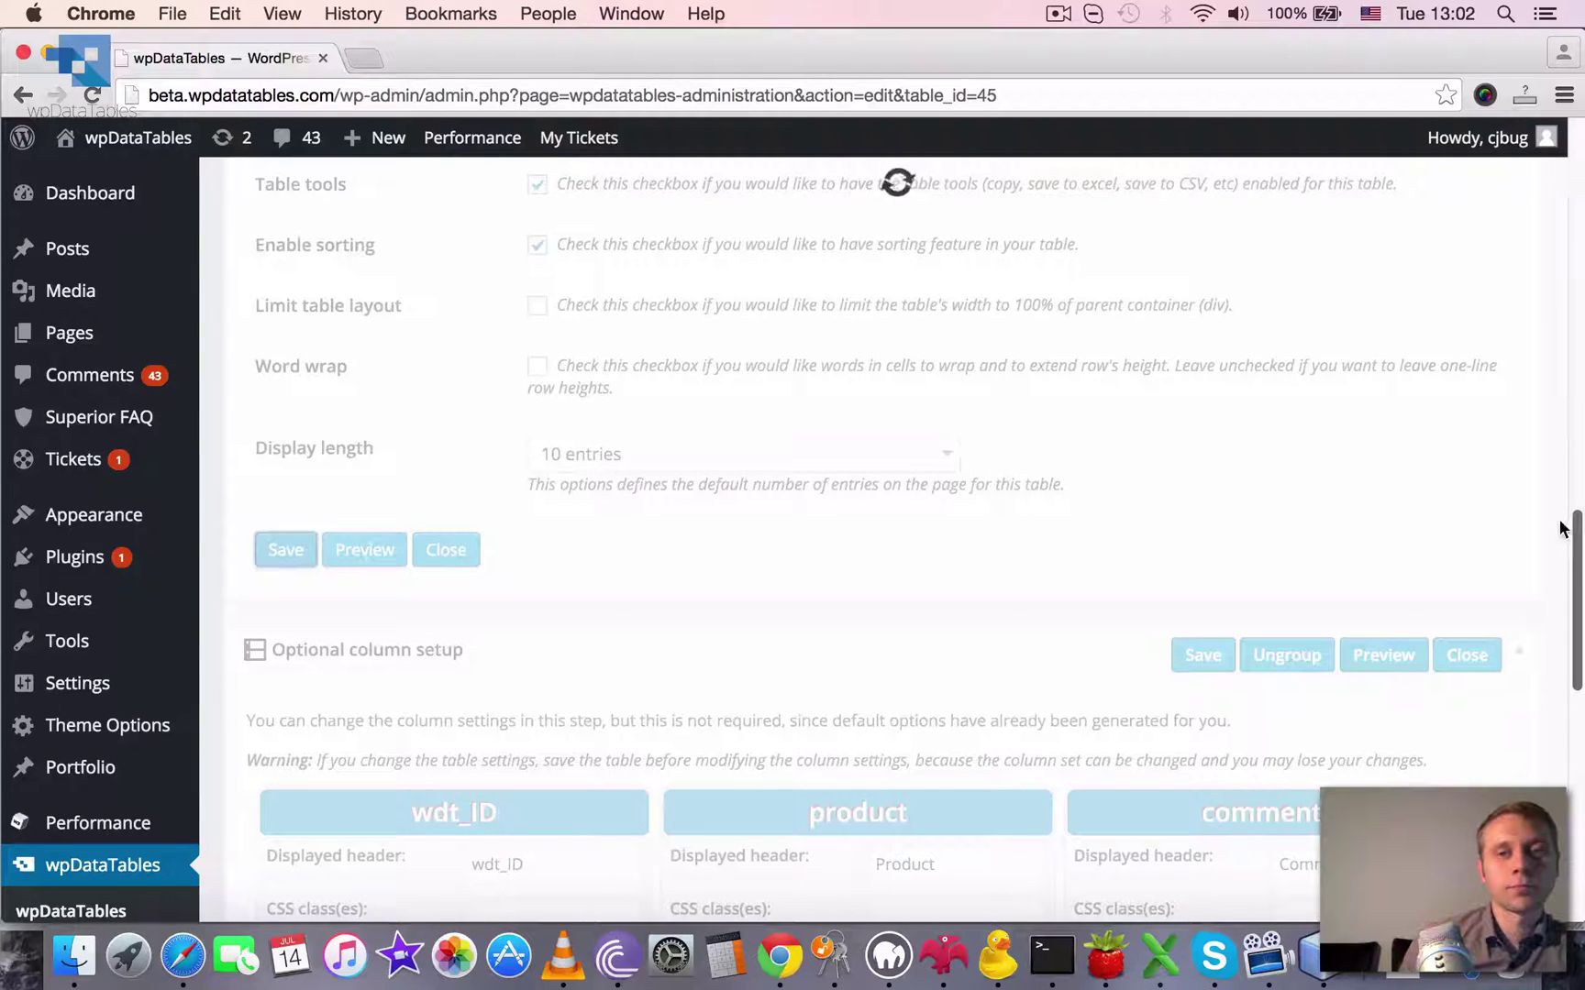
click(1058, 13)
click(1091, 91)
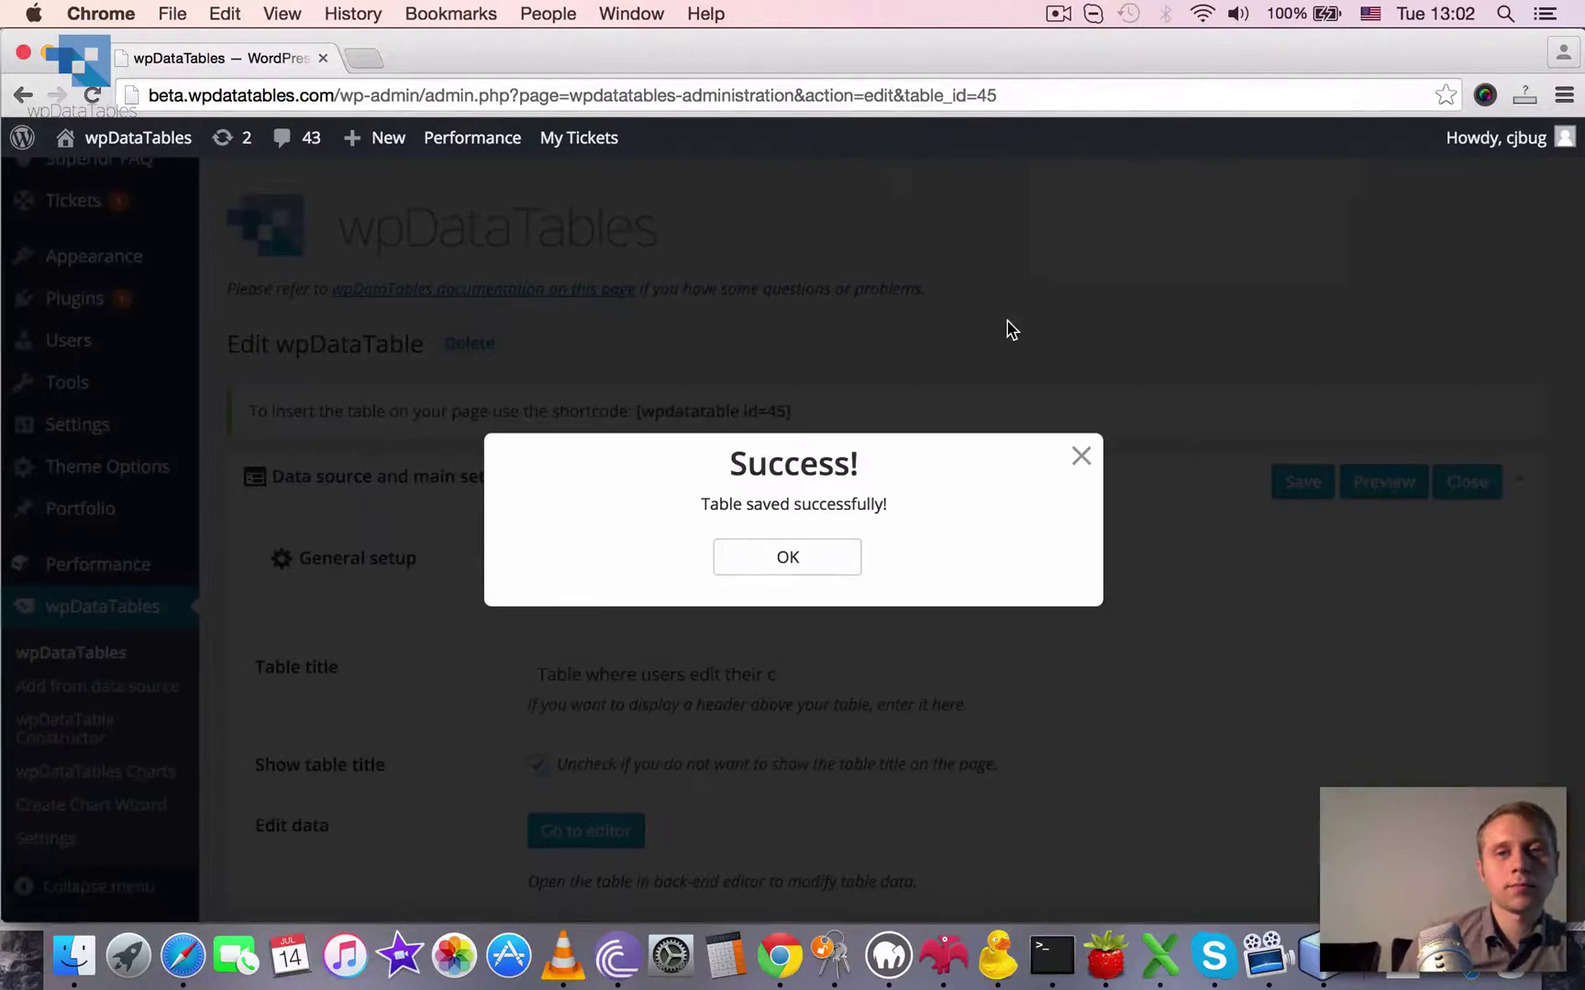
click(858, 555)
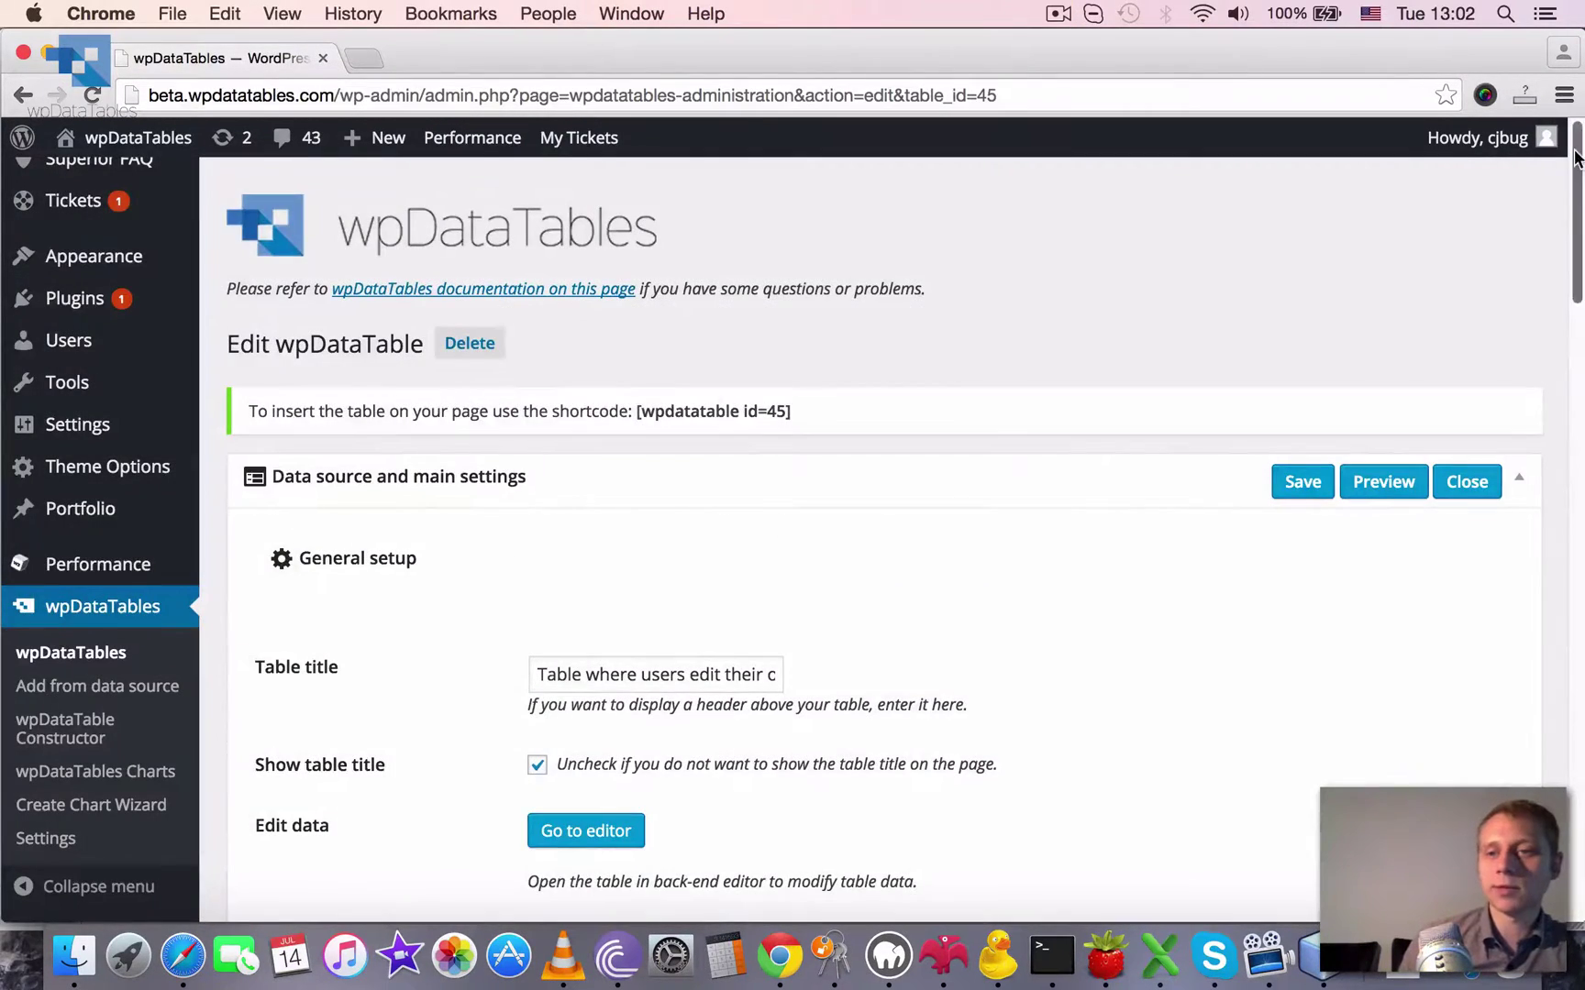
drag(1559, 234, 1047, 849)
Step: Uncheck Visible for the user_id column in Optional column setup and save table 45
scroll(929, 865, right, 10)
scroll(1199, 715, up, 2)
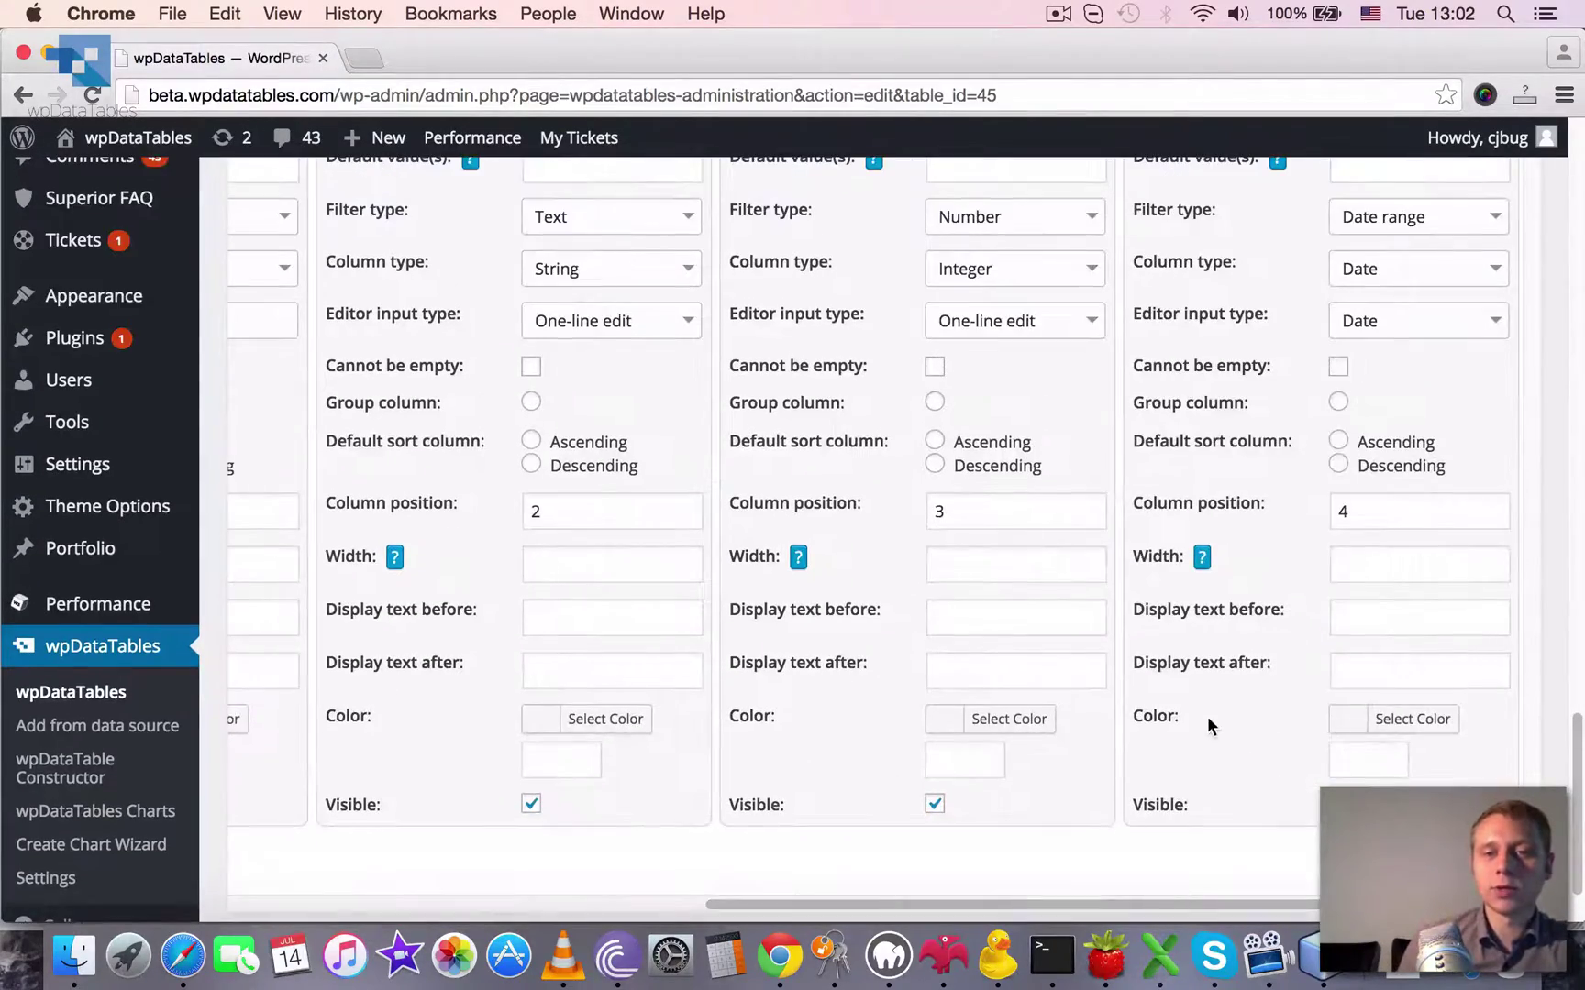
scroll(1188, 719, up, 5)
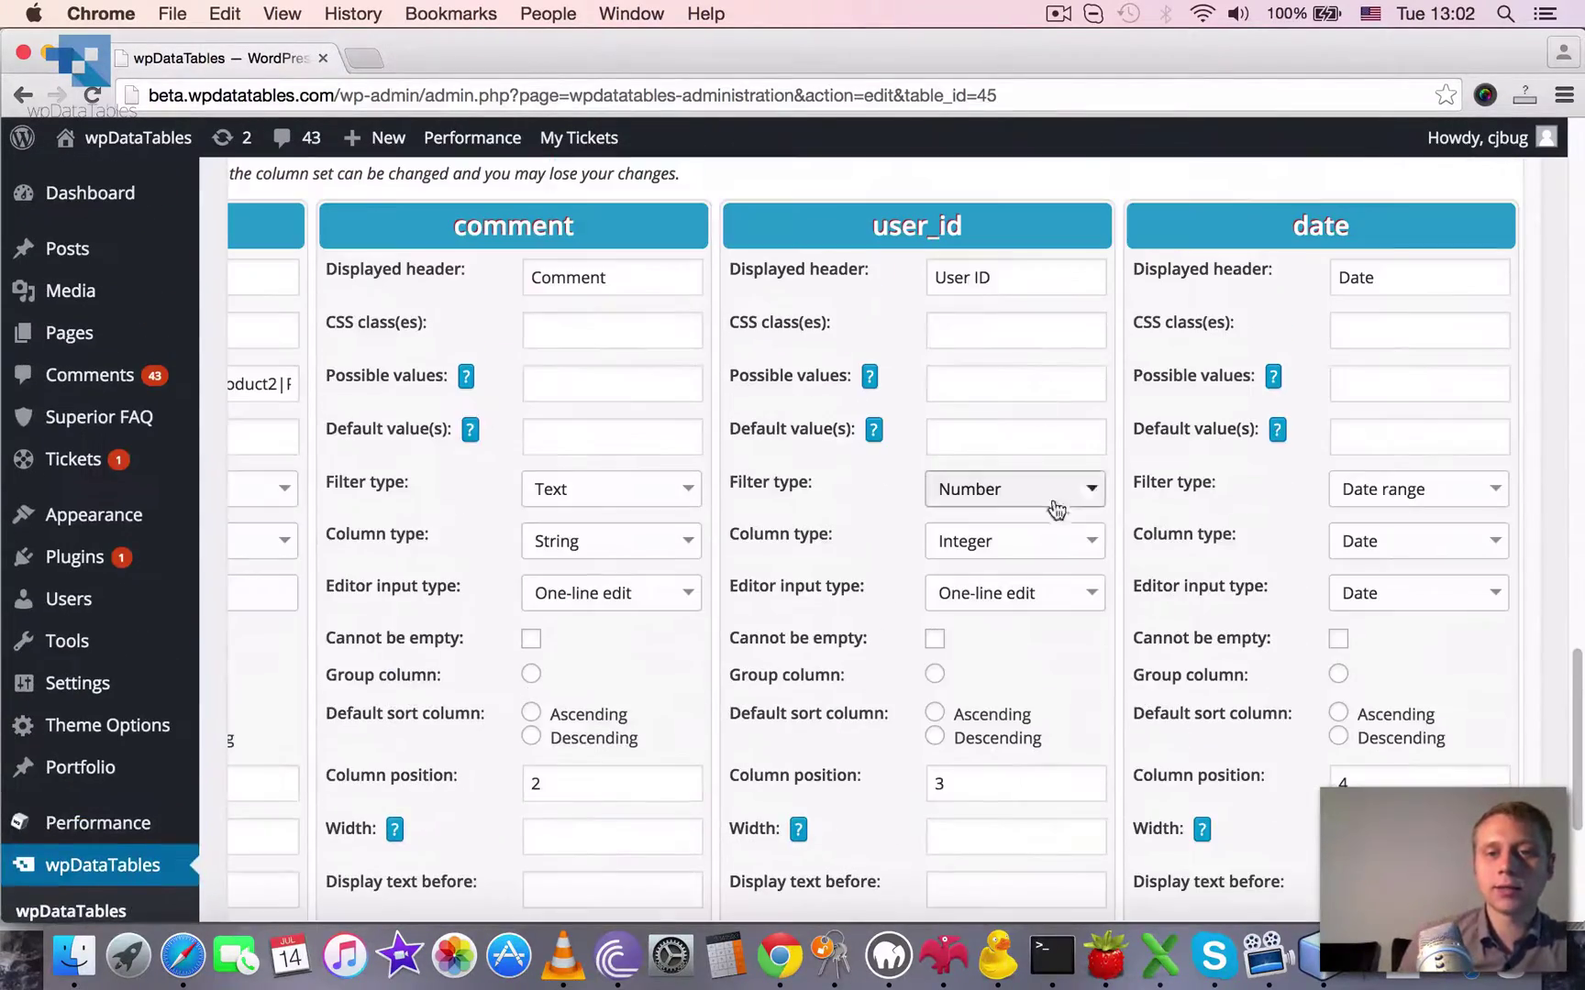
scroll(1061, 534, down, 5)
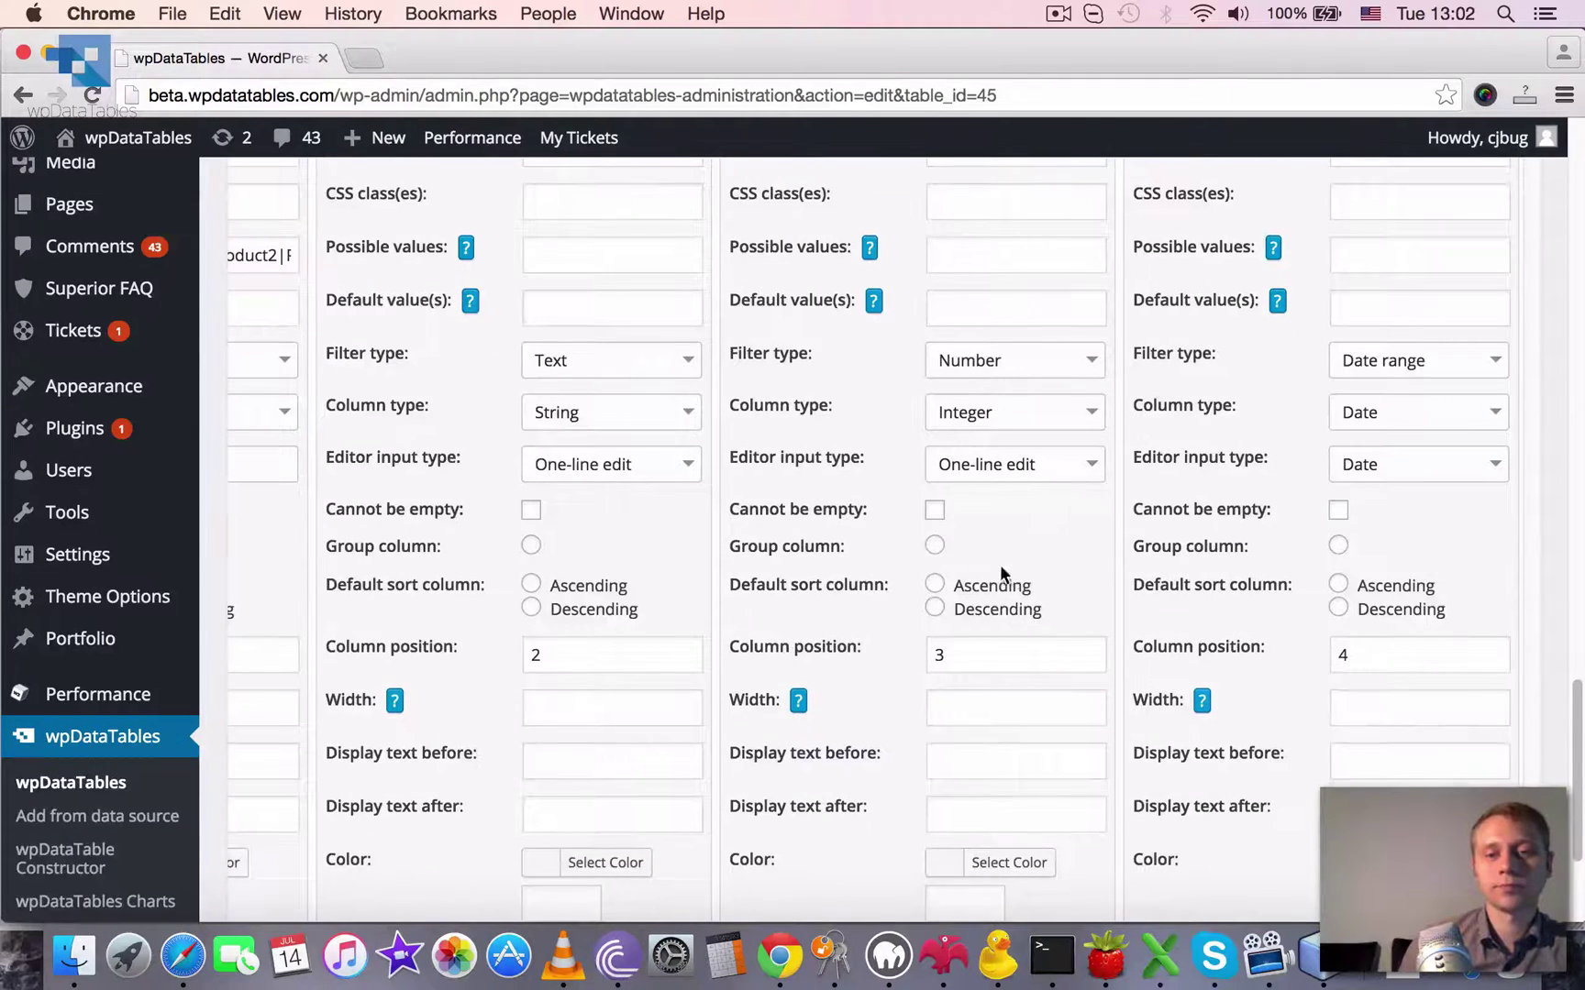
click(935, 814)
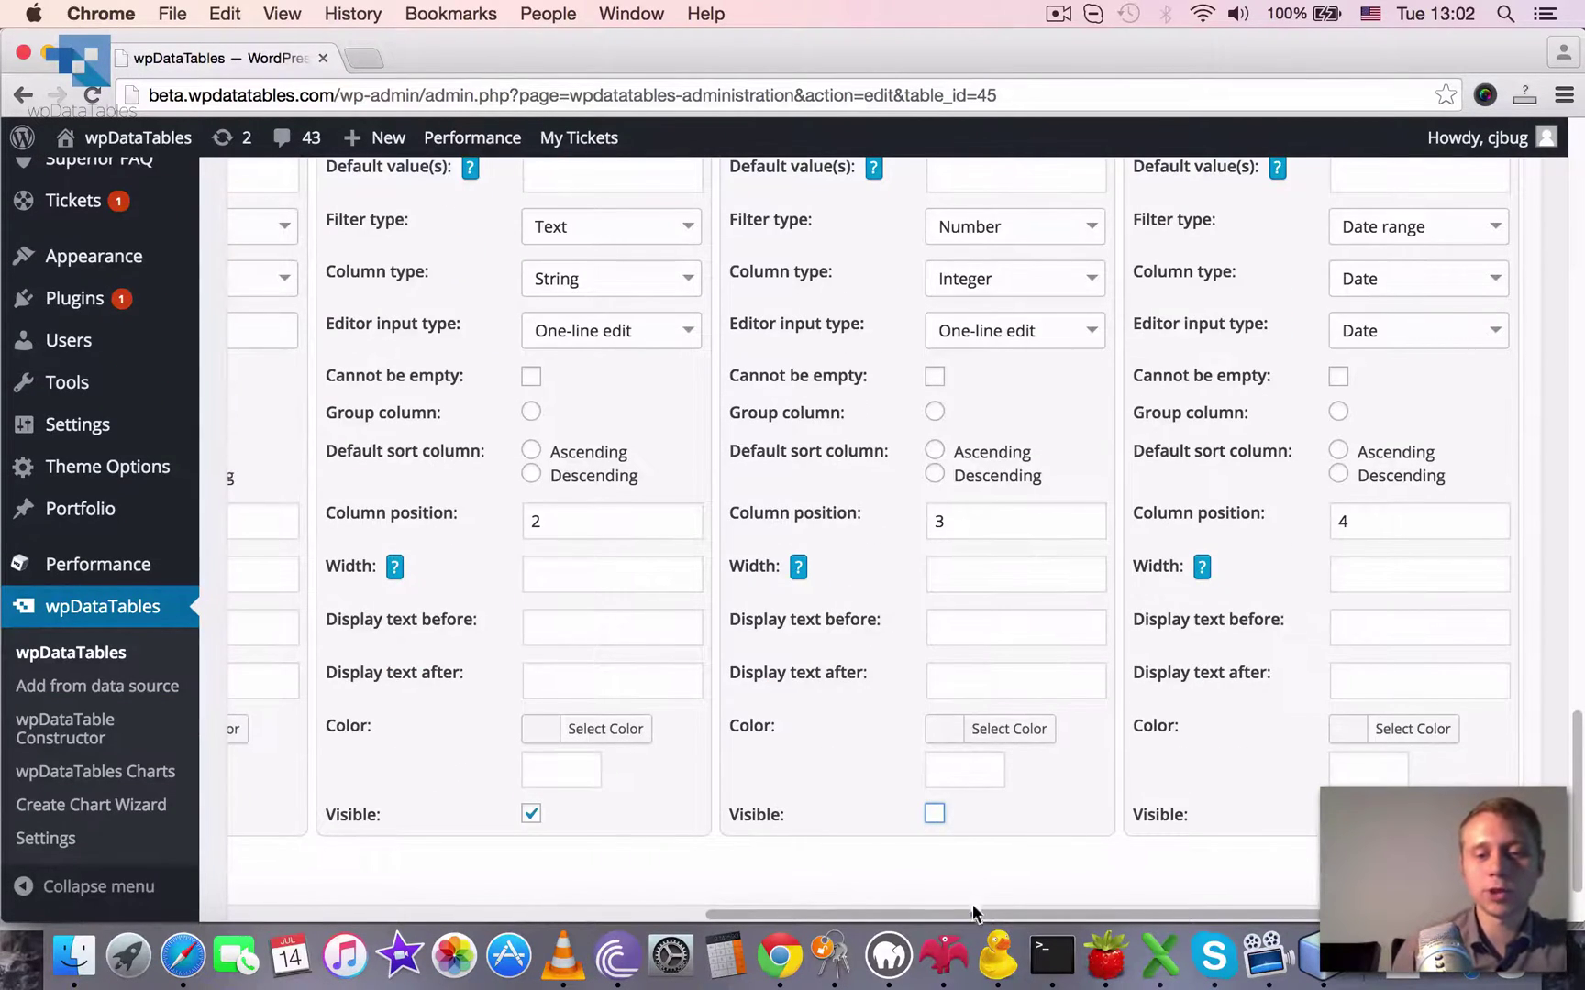
drag(972, 912, 428, 880)
click(277, 869)
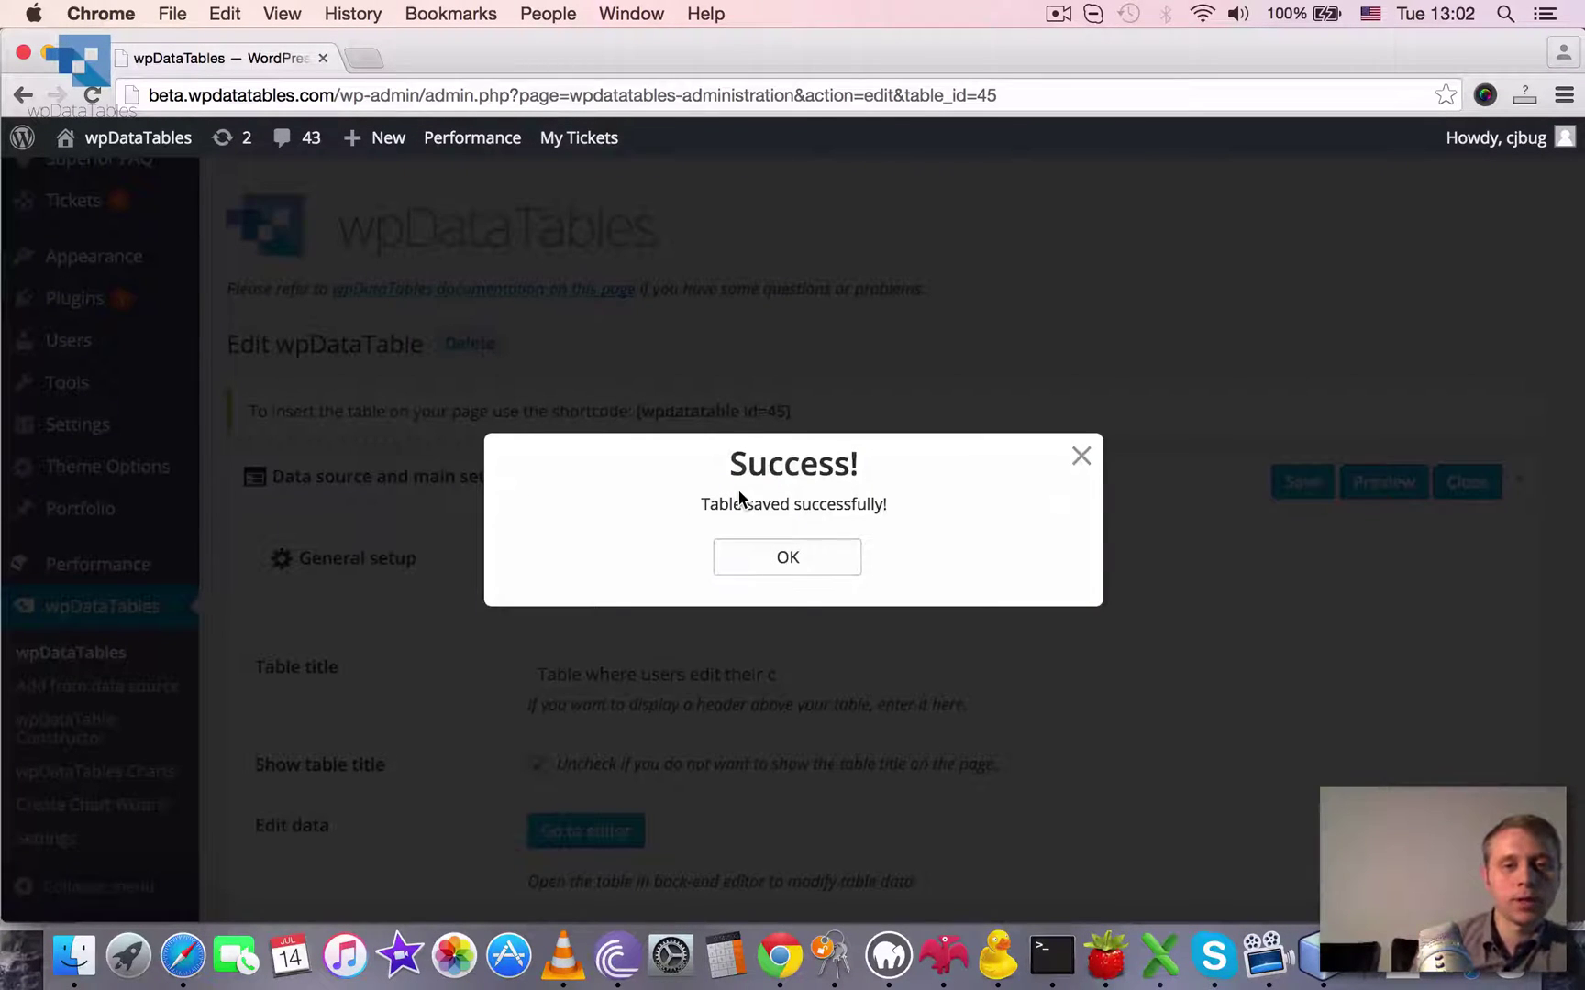
Step: Dismiss the success dialog and add a new page with the title 'My Orders'
click(794, 557)
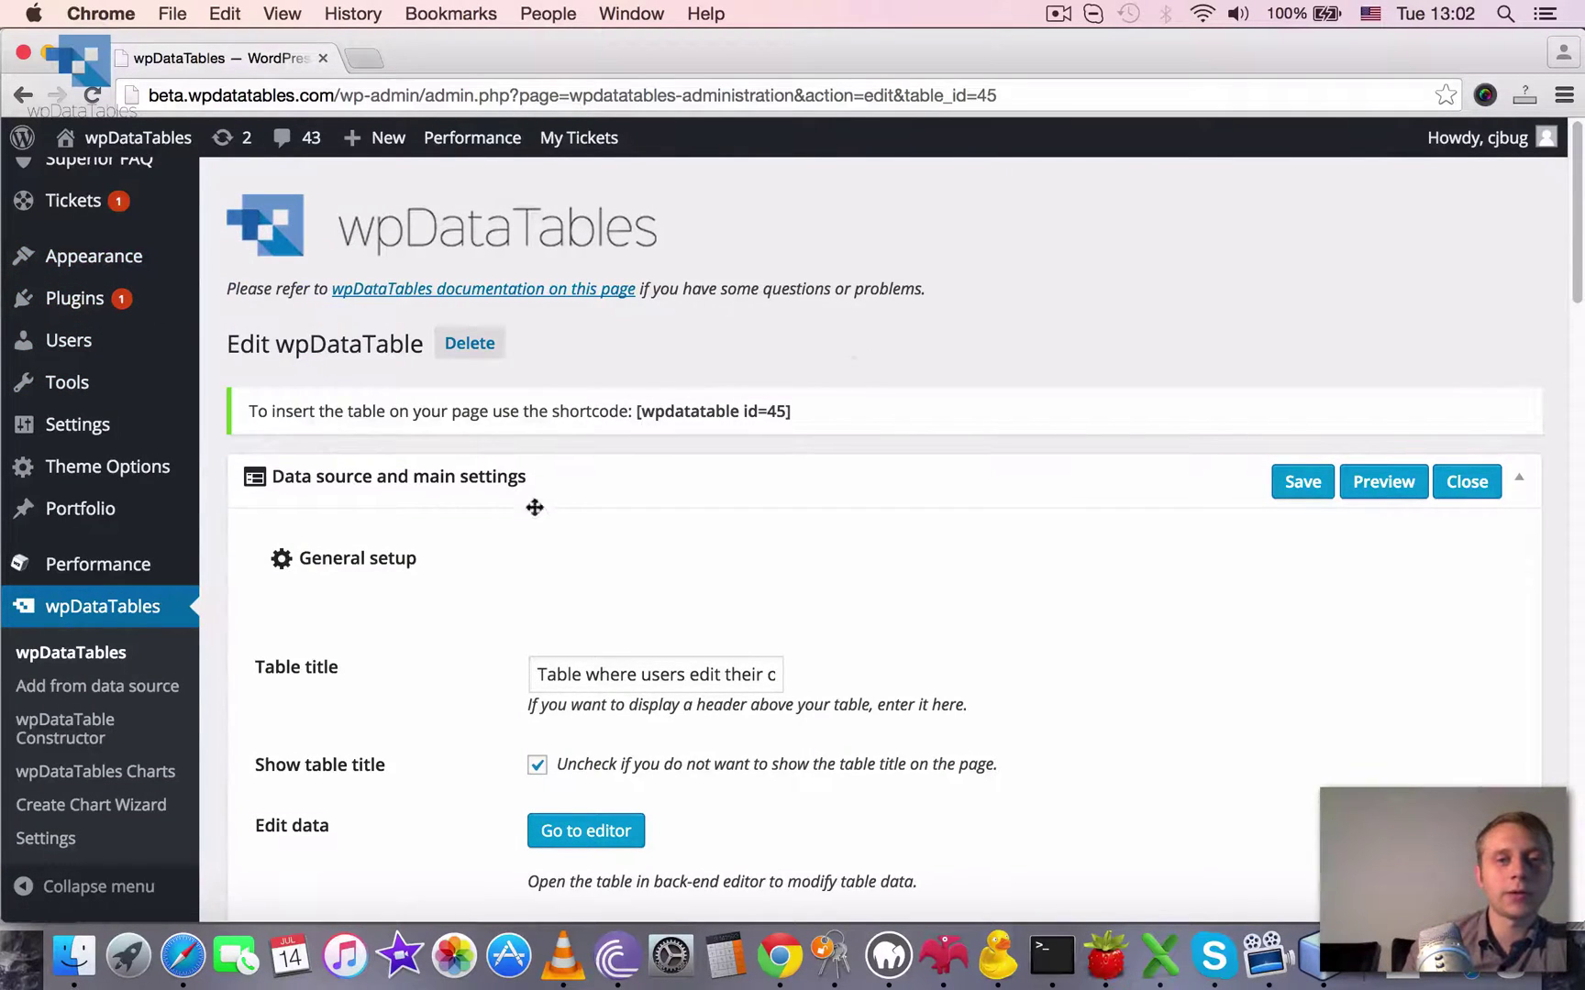
scroll(550, 481, down, 10)
scroll(561, 469, down, 10)
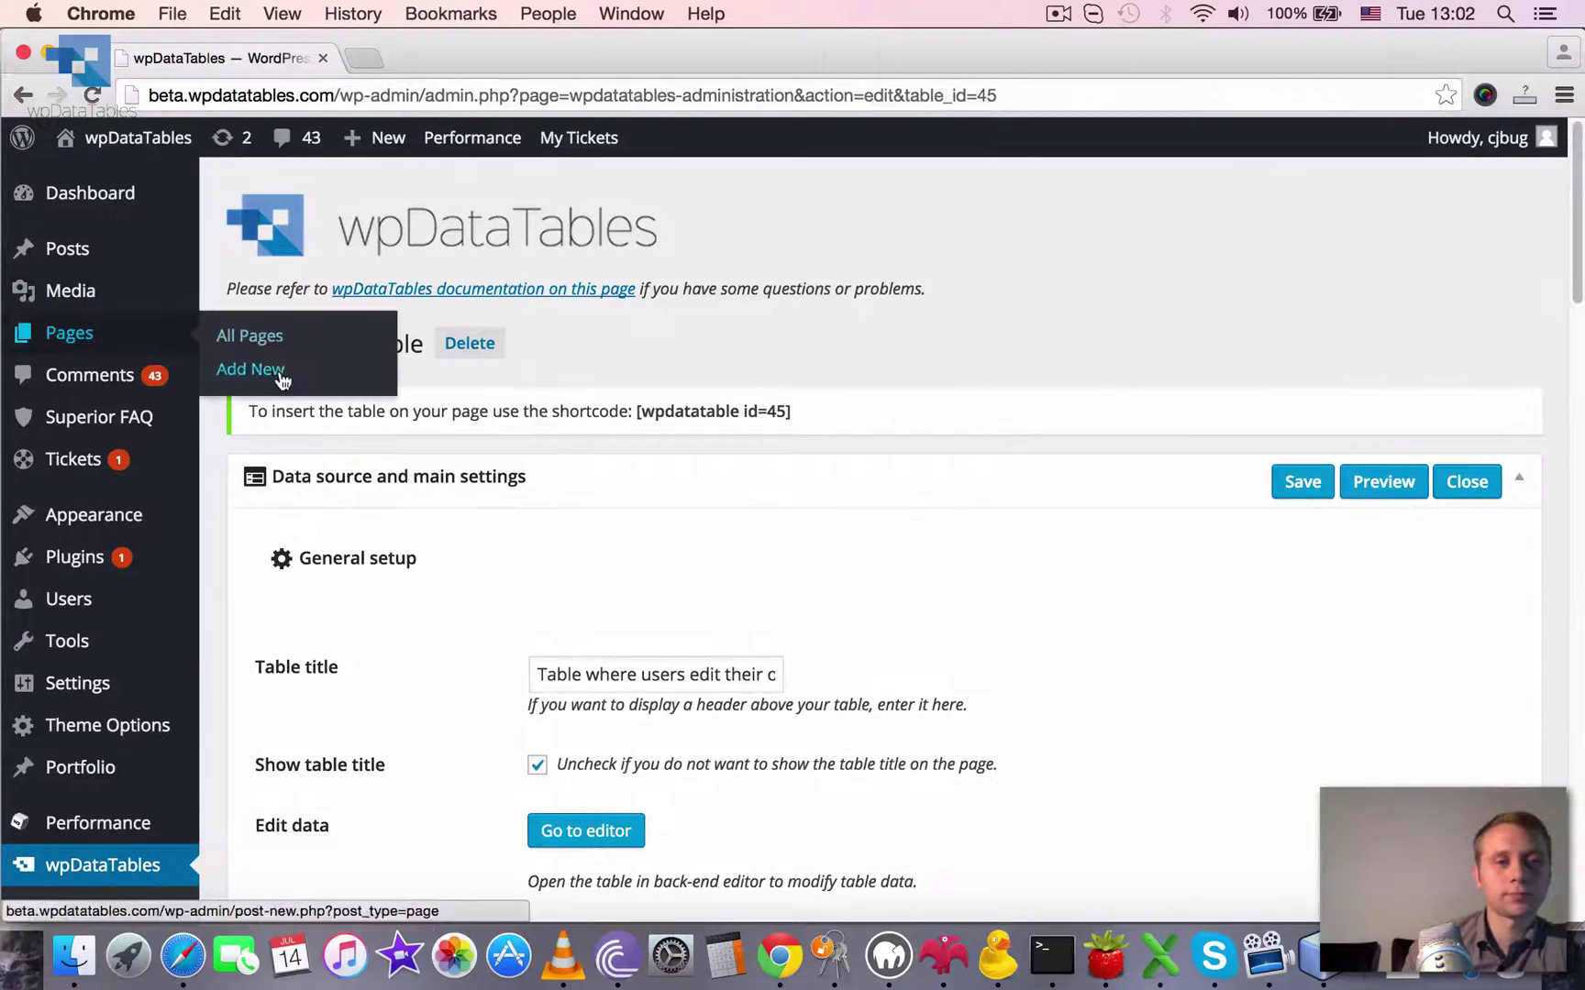
click(250, 369)
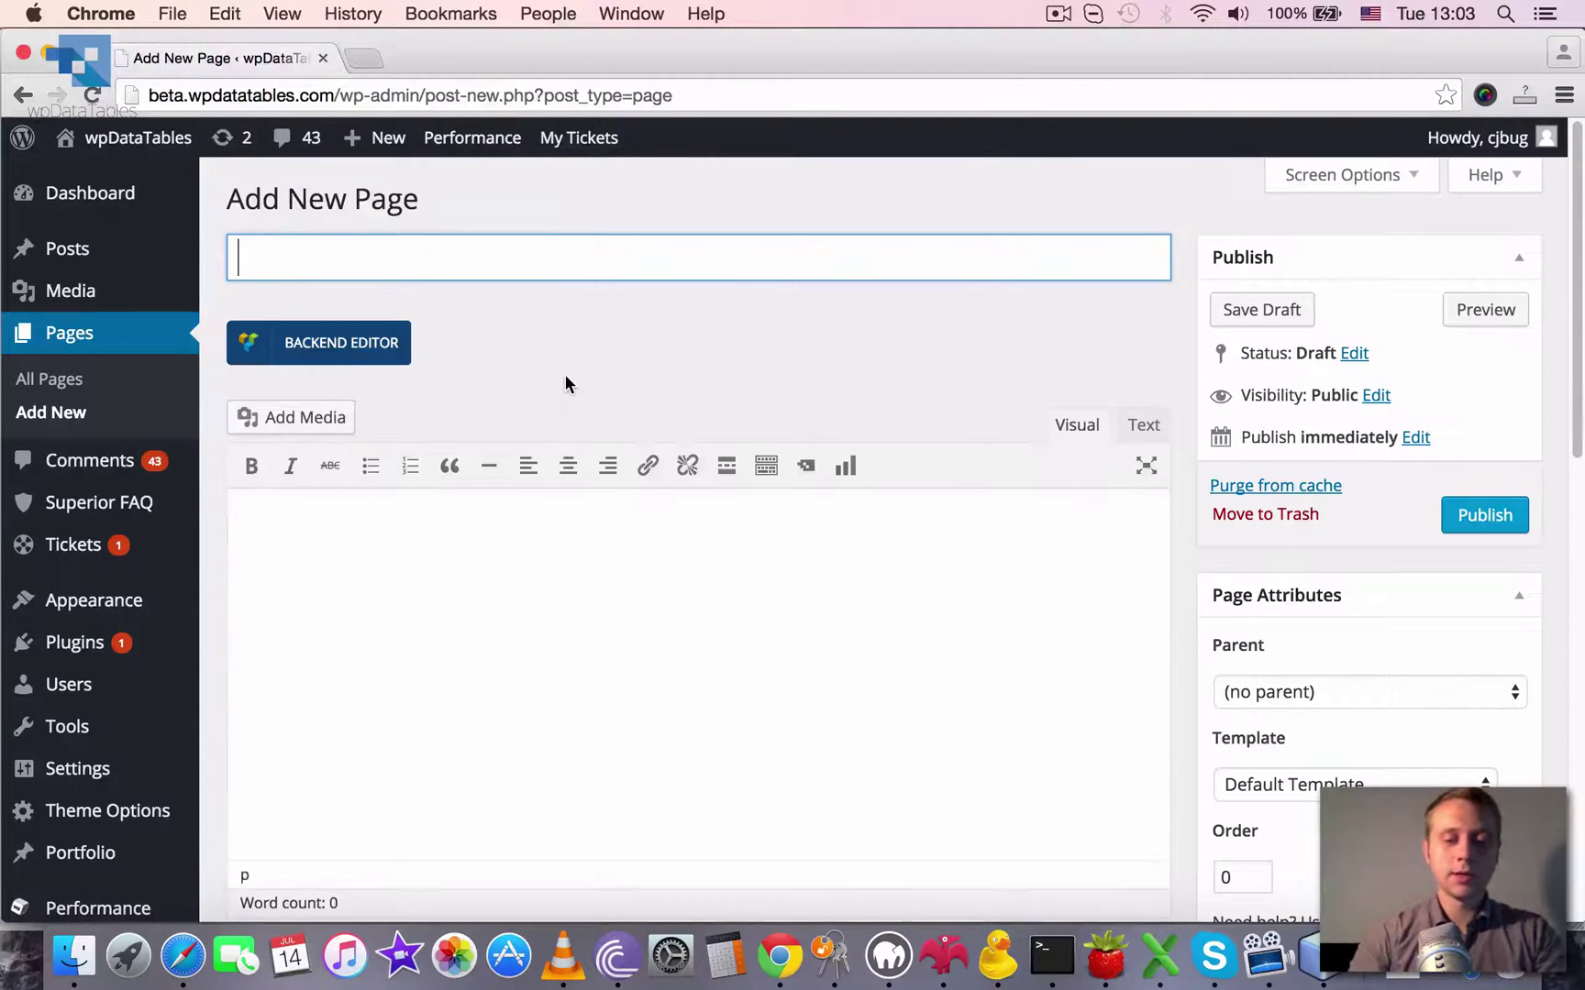
text(My Orders)
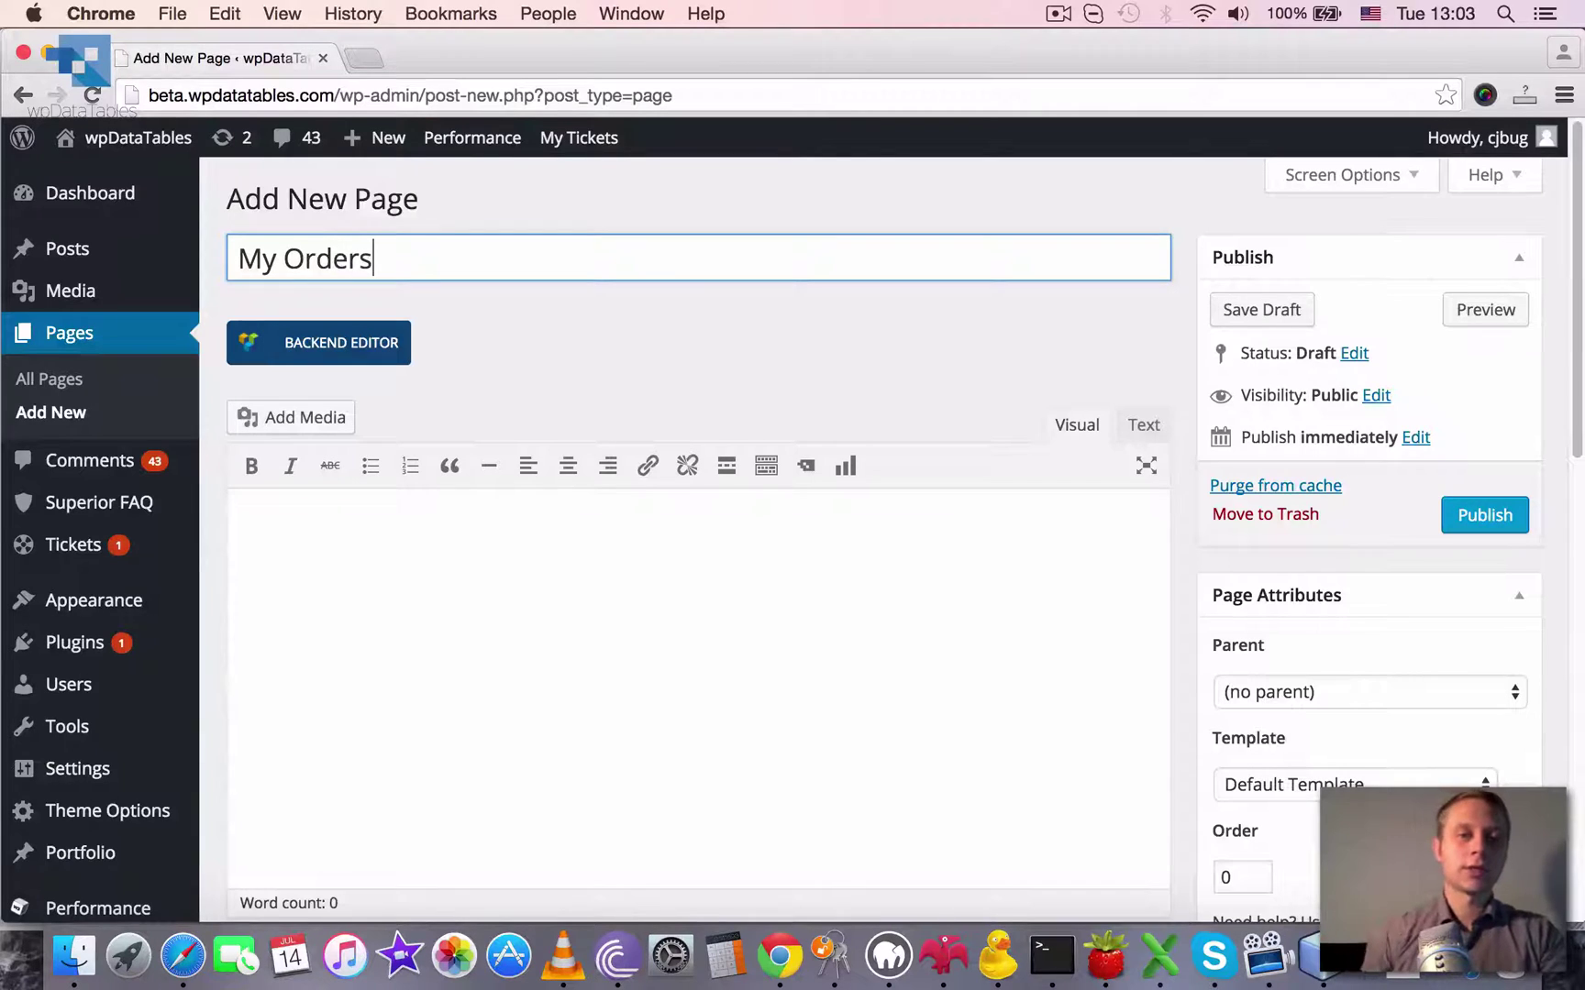
click(835, 520)
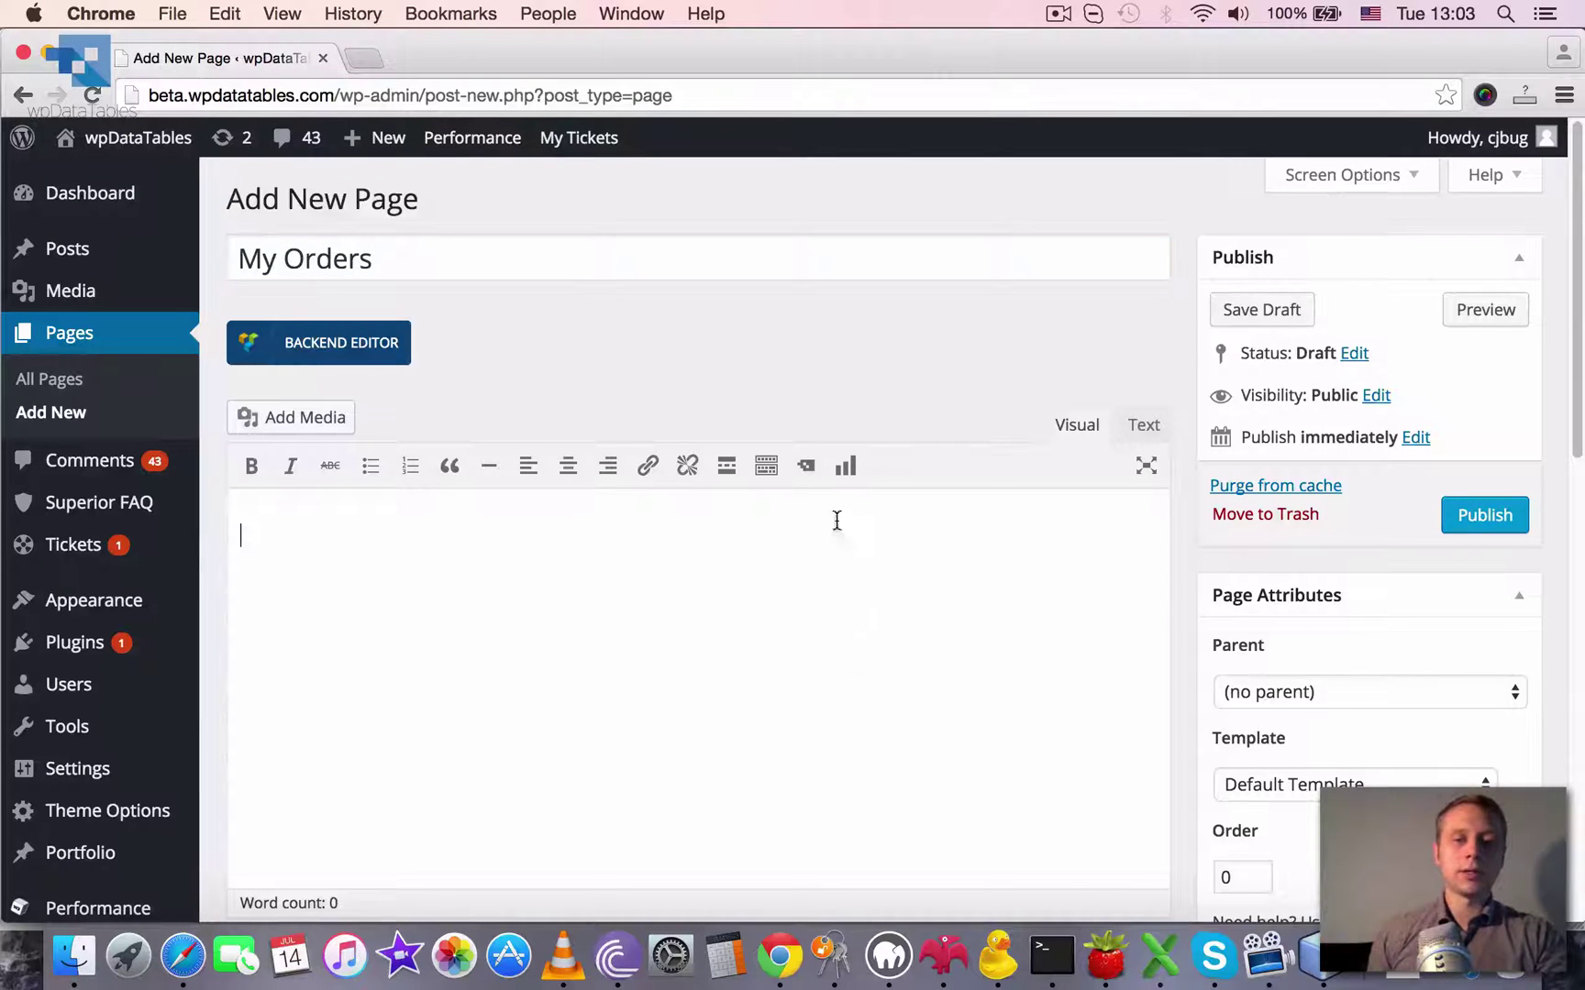
Step: Insert the 'Table where users edit their own rows (id: 45)' shortcode and publish My Orders
click(806, 471)
click(833, 511)
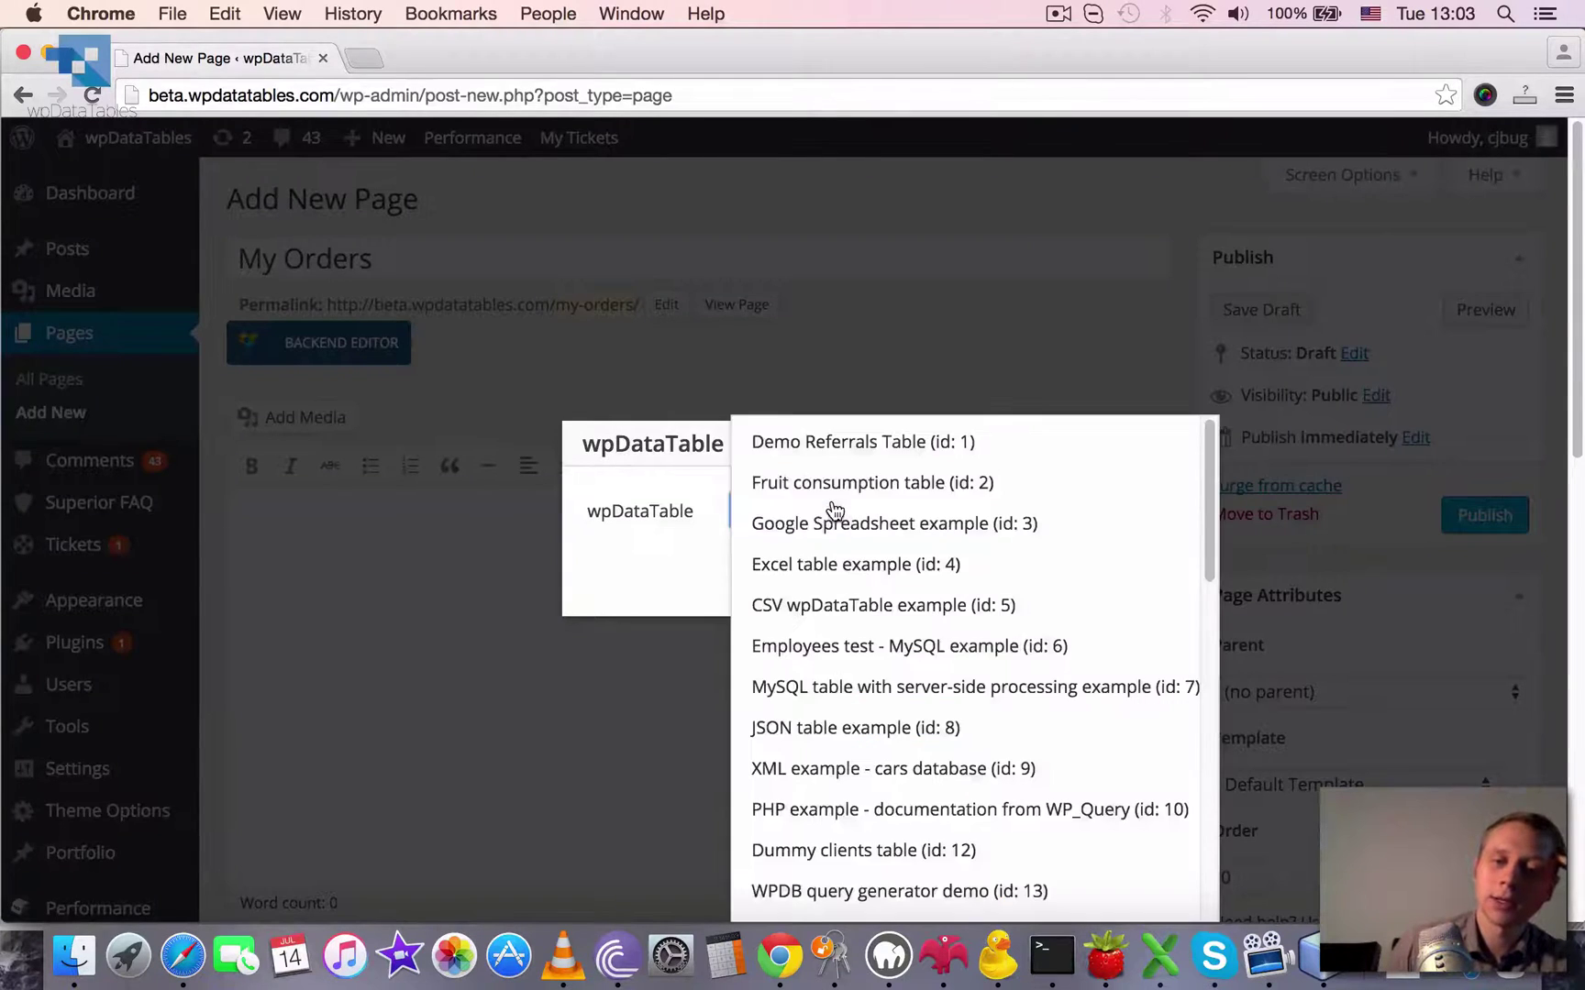
click(697, 499)
click(884, 284)
scroll(1173, 358, down, 10)
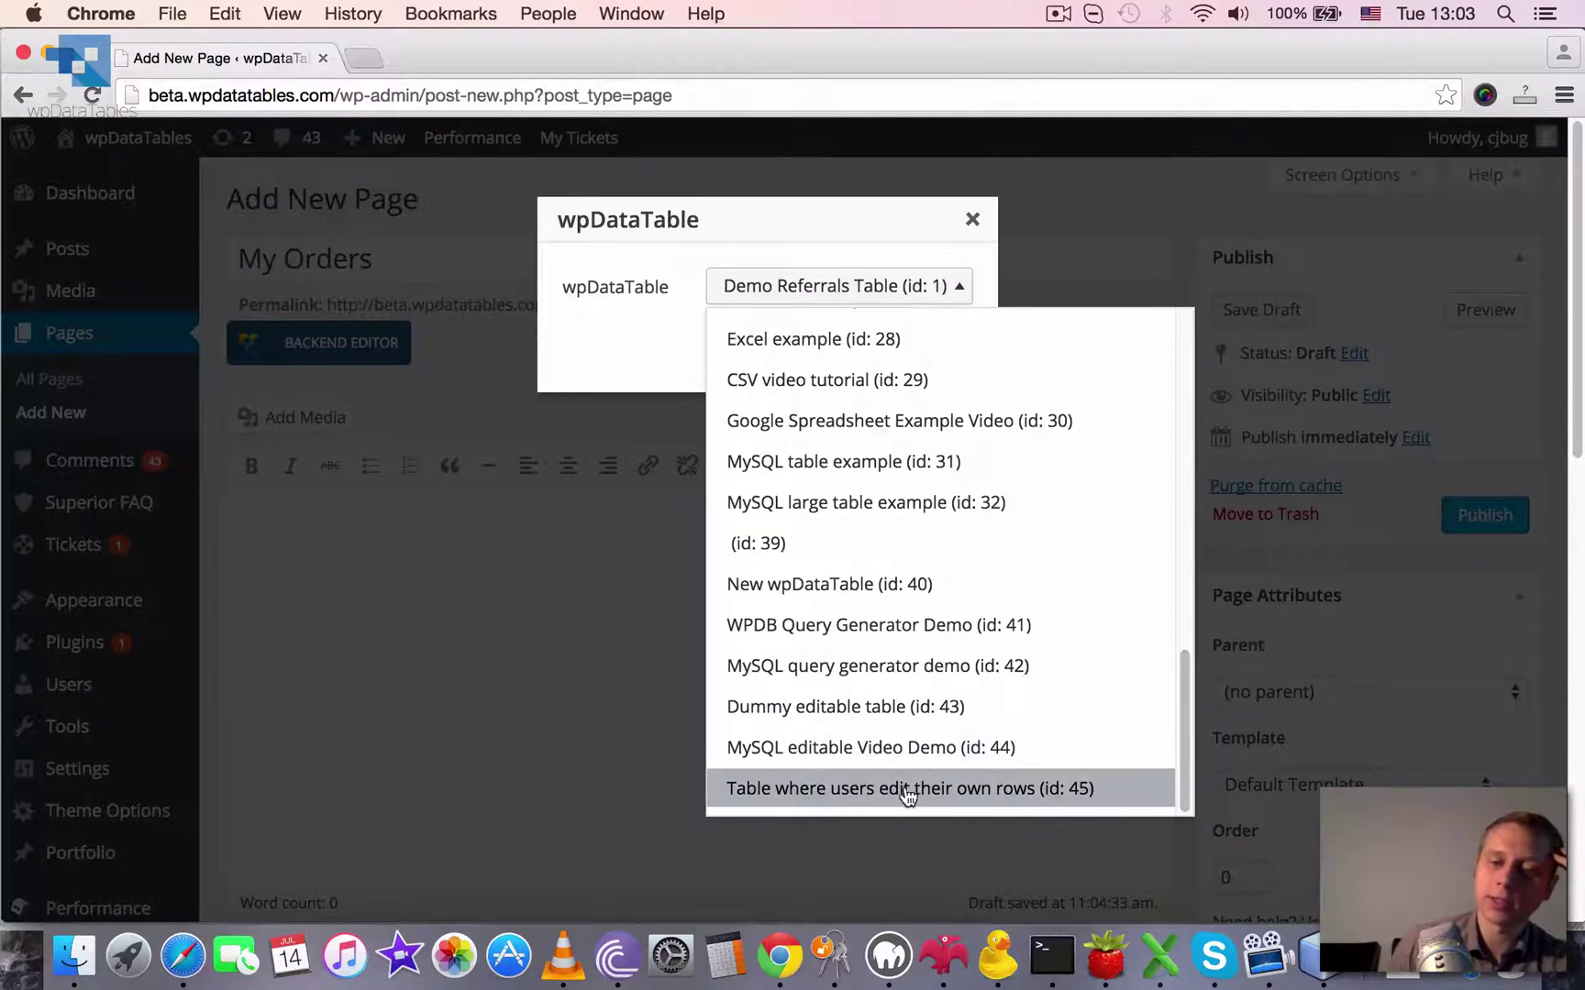
click(887, 791)
click(853, 357)
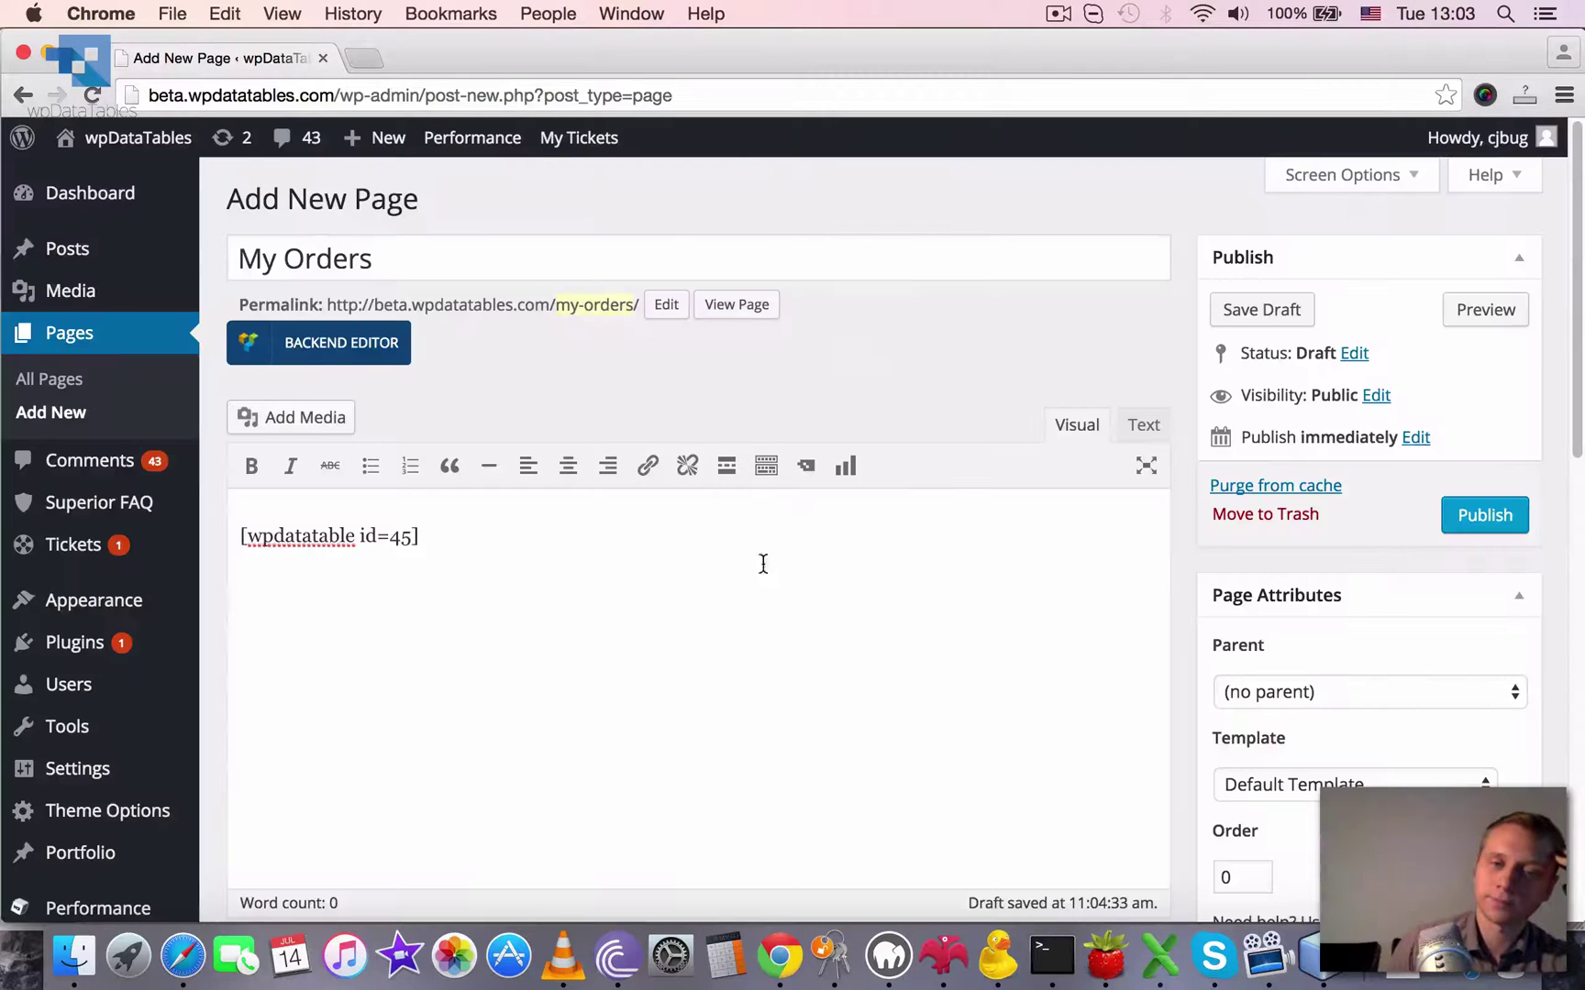
click(1484, 514)
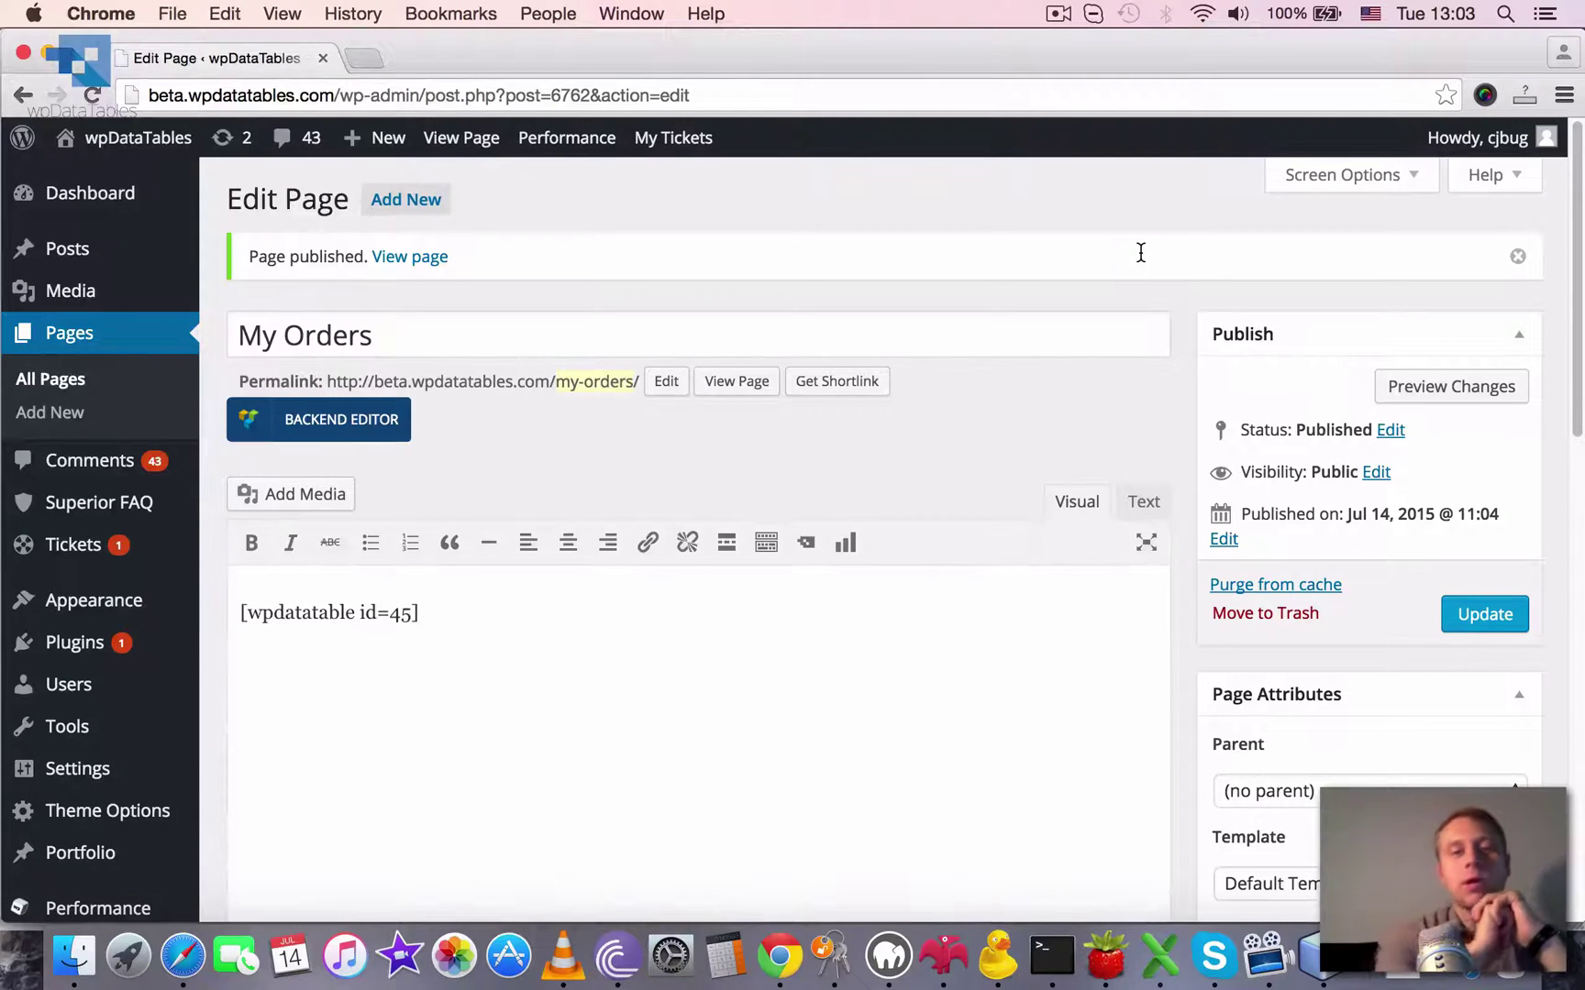
Step: View the live My Orders page showing the table's one row: Product 1, Comment, 14 Jul 2015
click(734, 384)
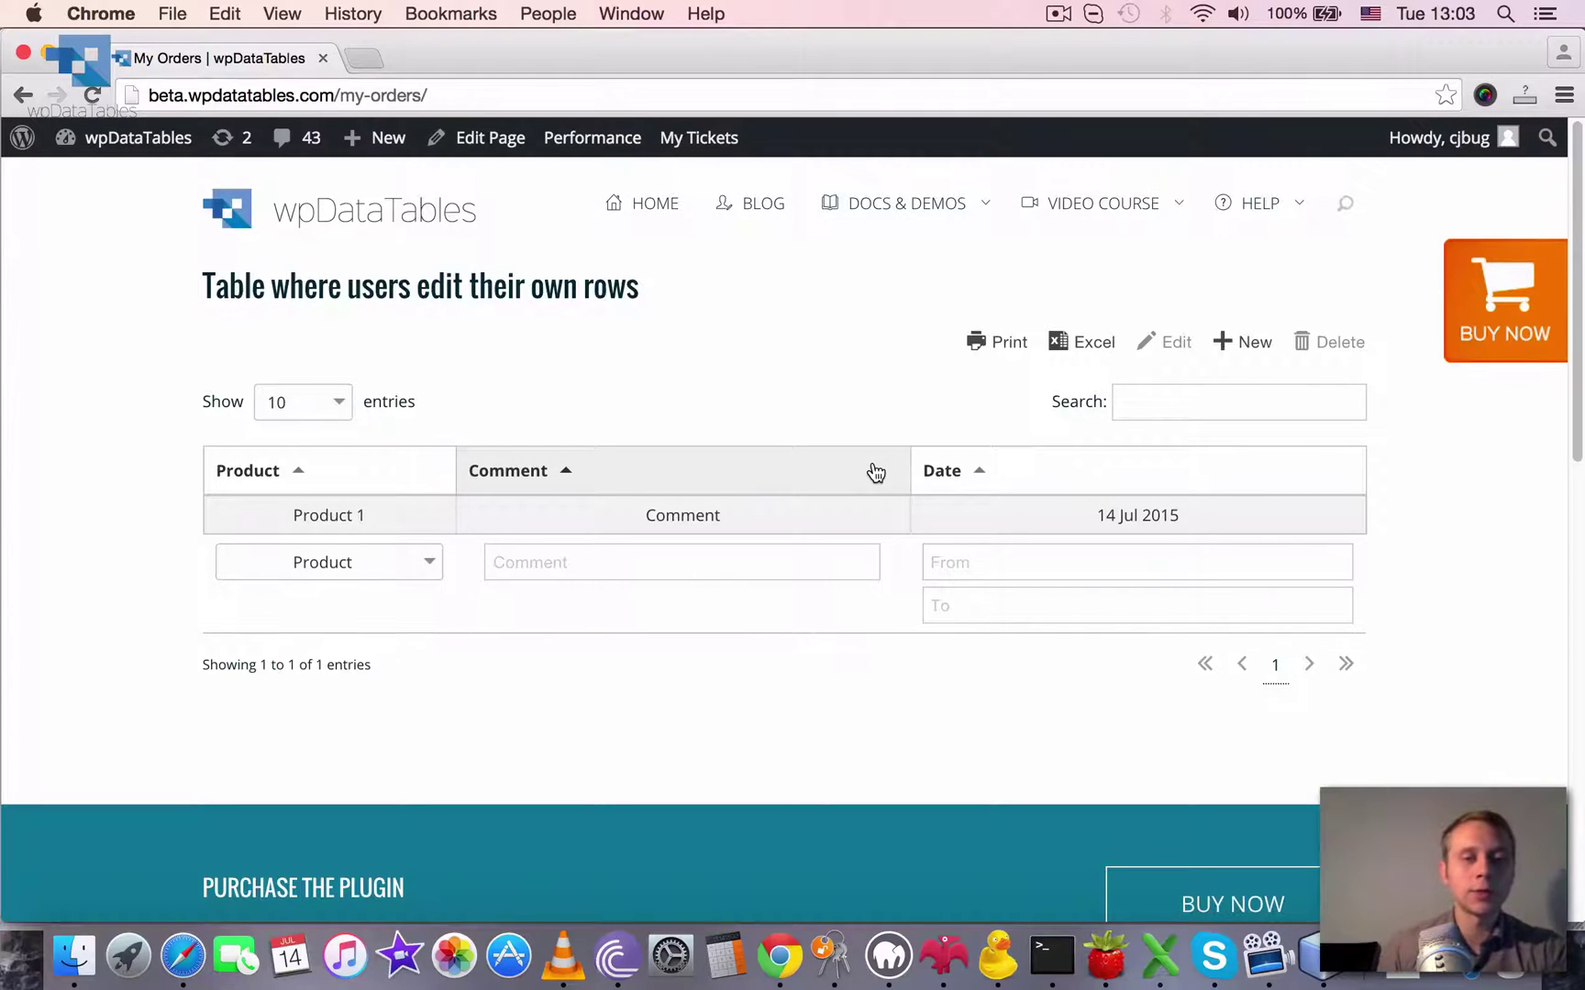
Step: Add a front-end row with Product2, comment 'Comment' and date 23 July 2015
click(1234, 342)
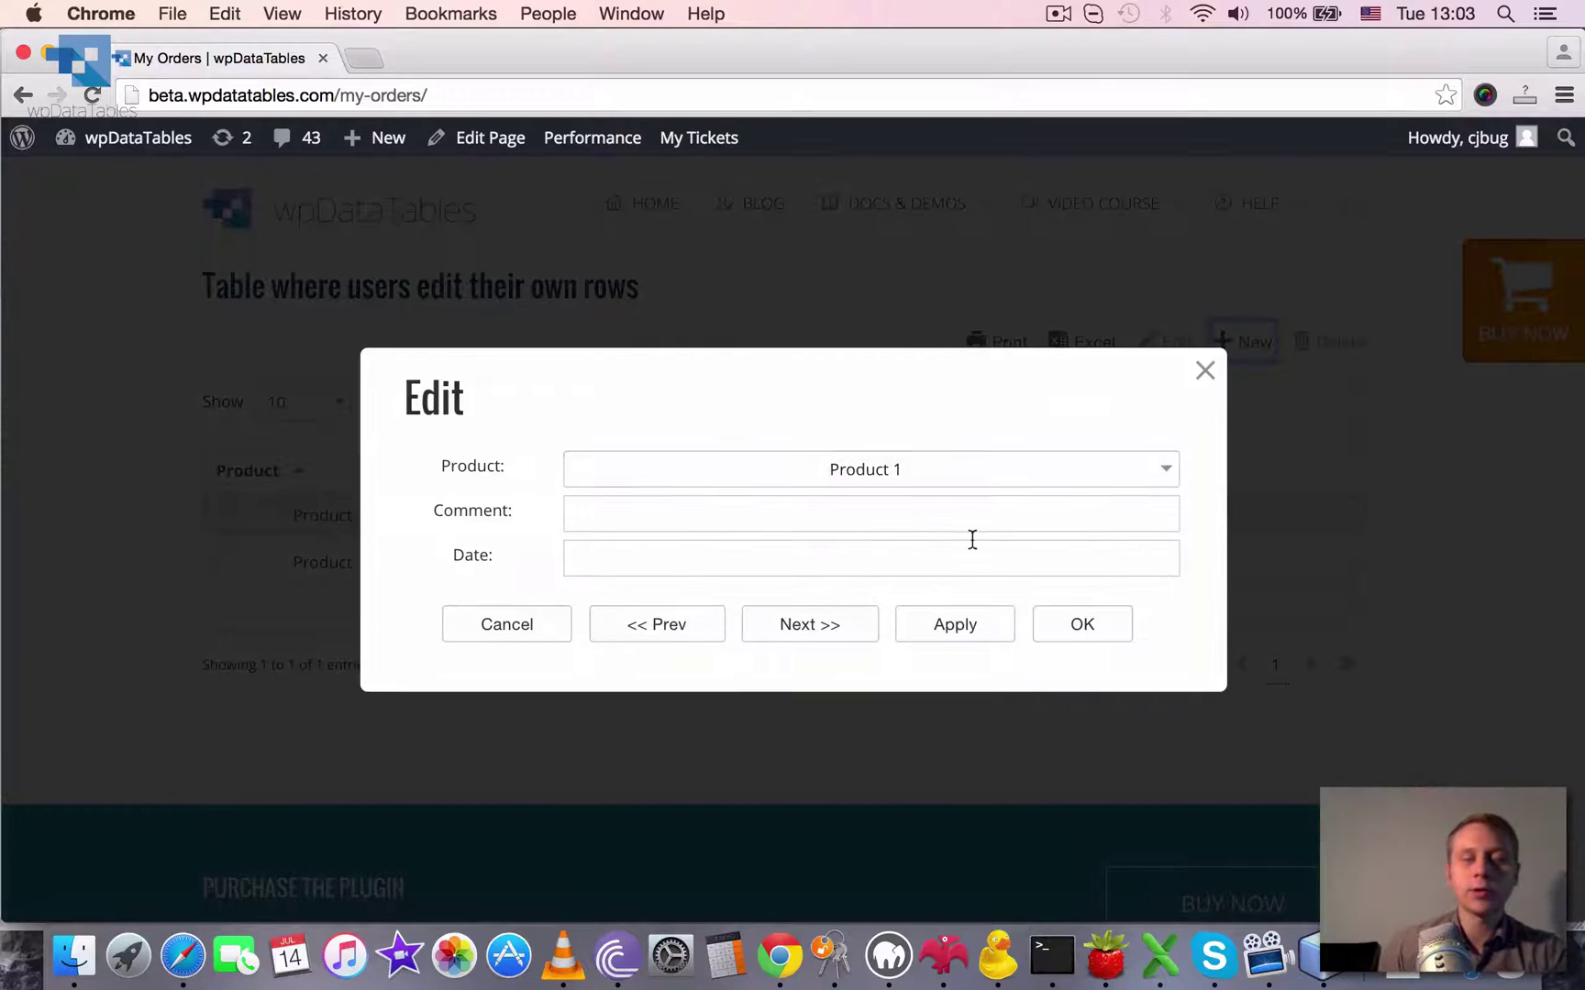
click(1057, 458)
click(917, 543)
click(857, 509)
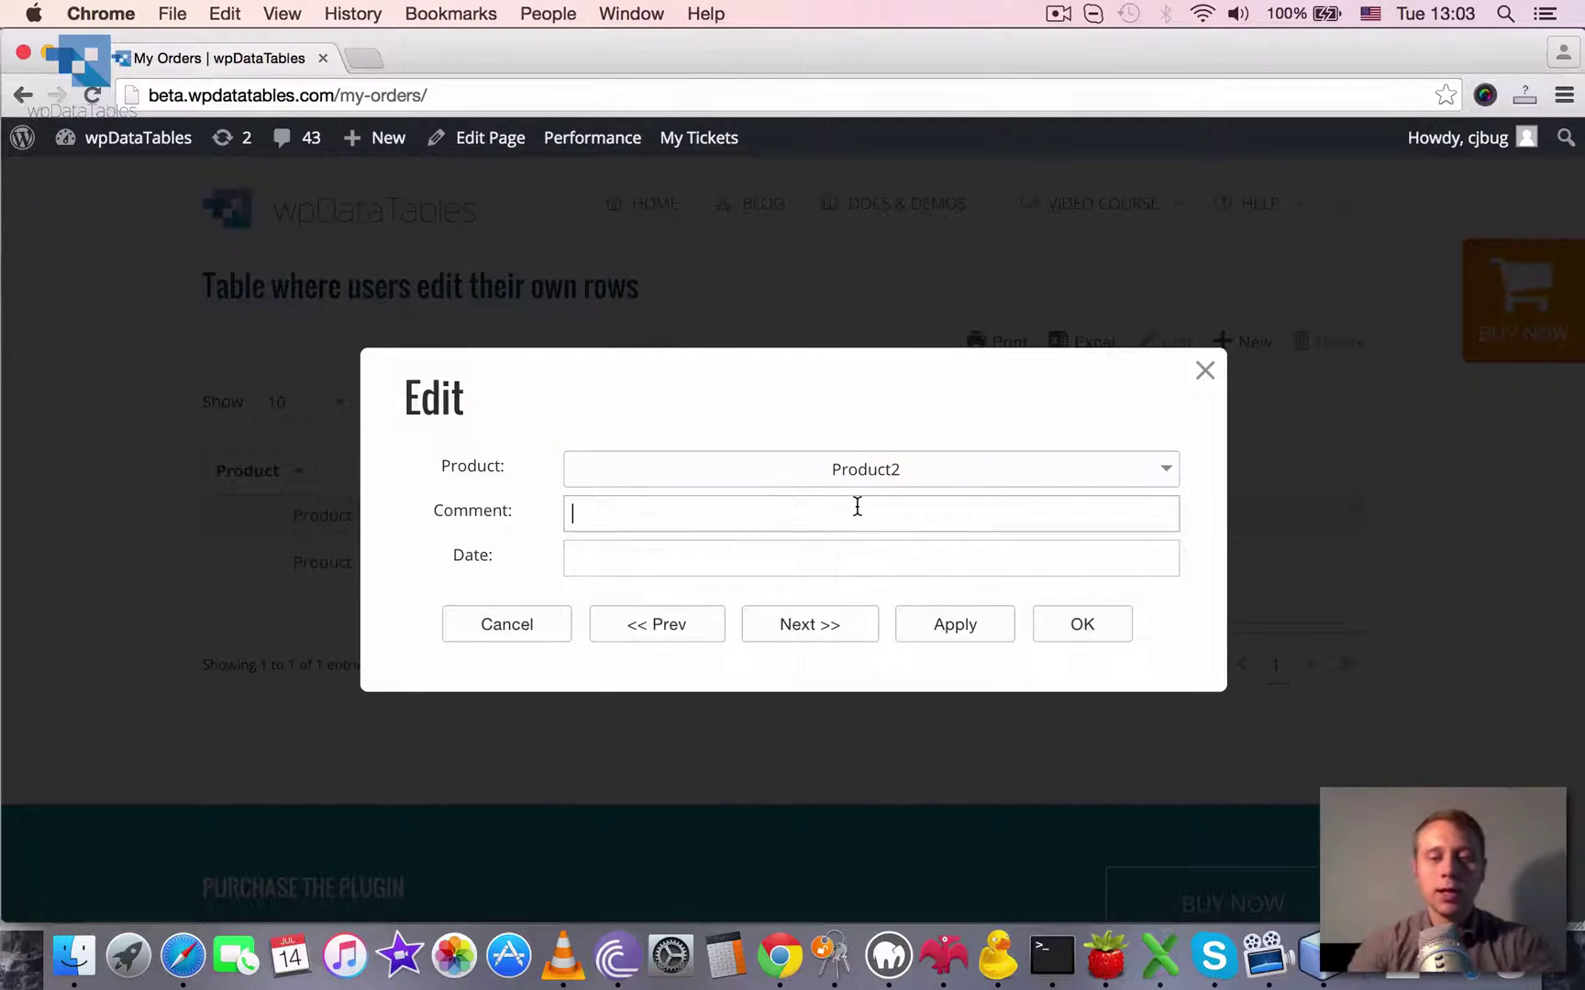
text(Comment)
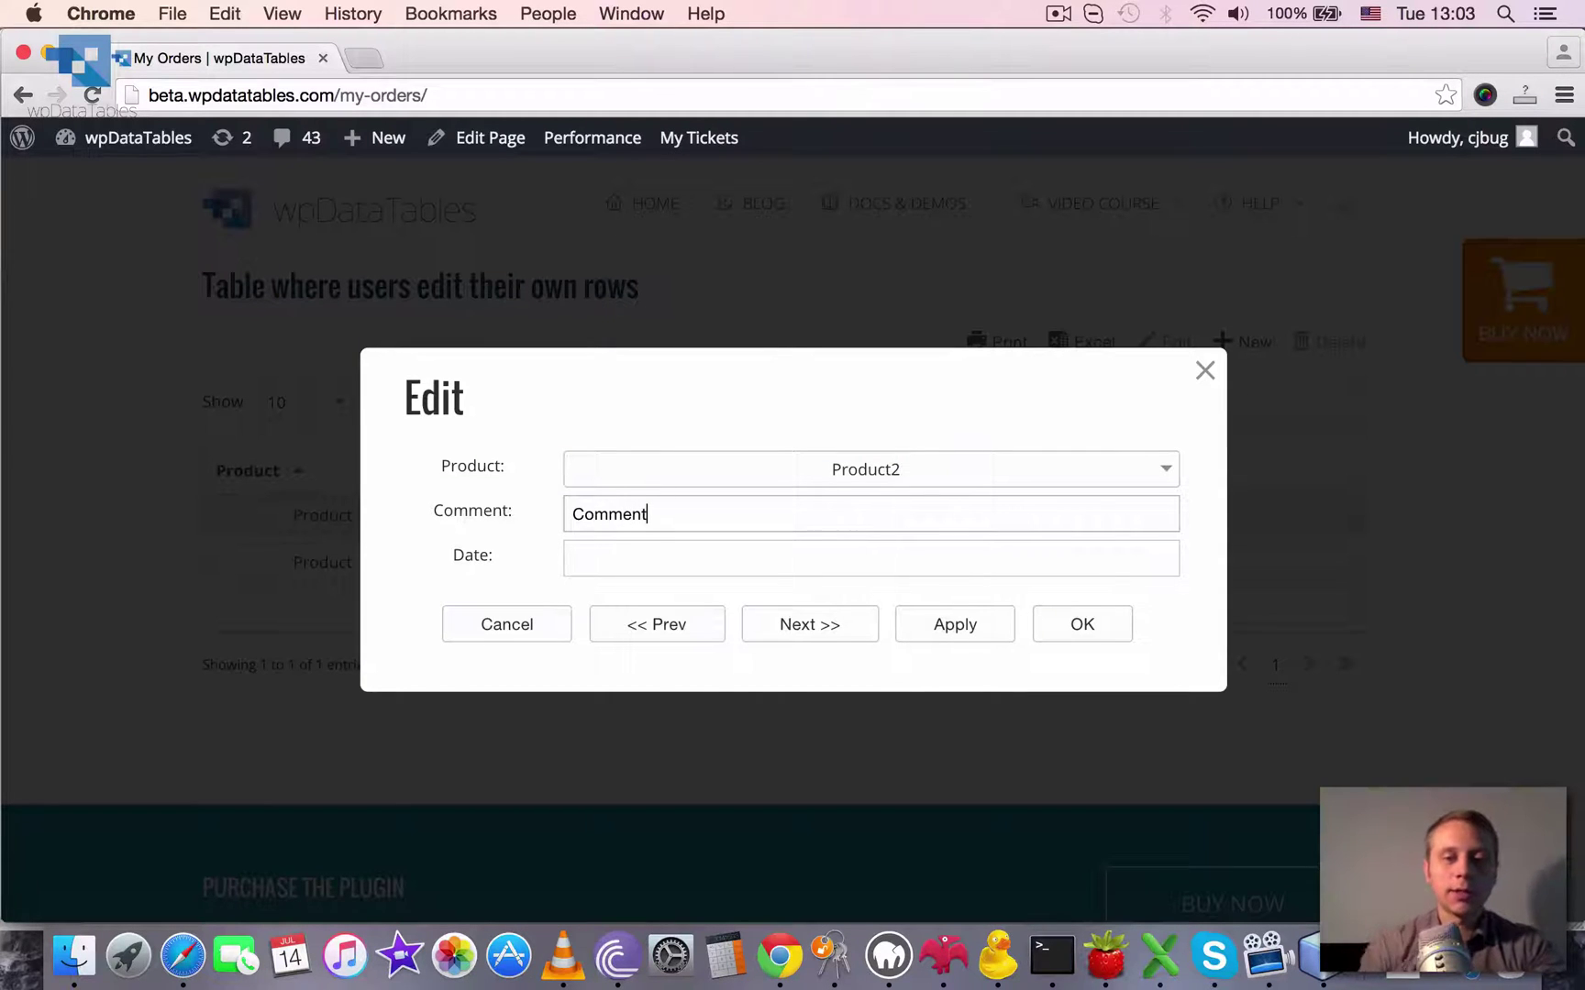
click(783, 571)
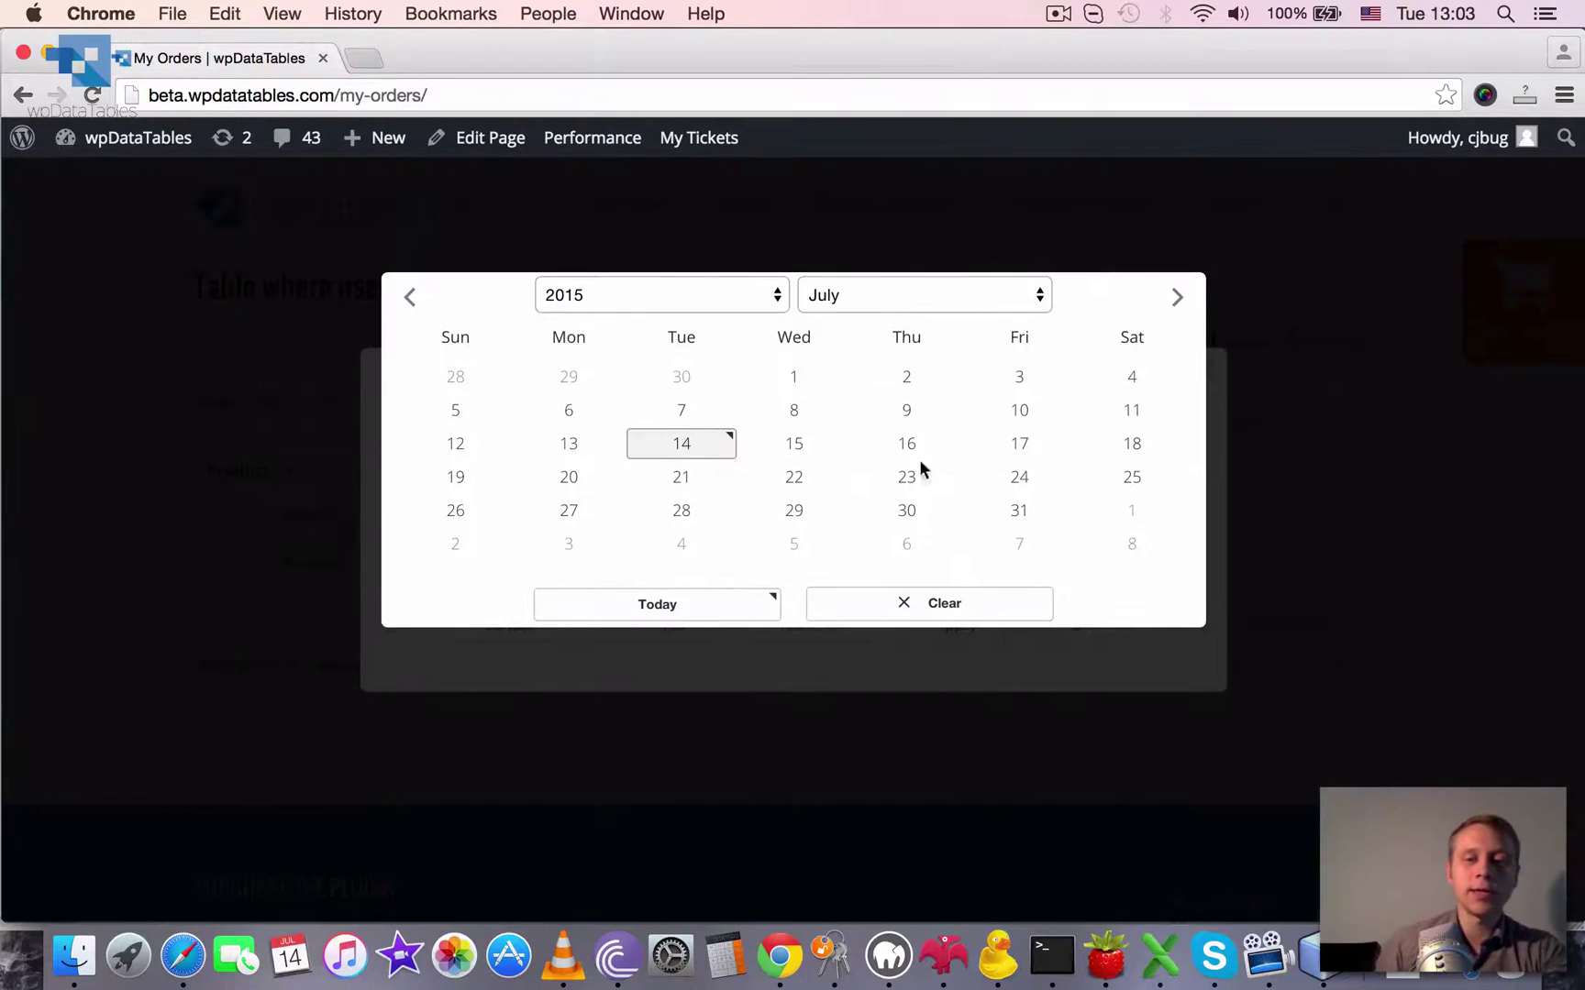
click(887, 470)
click(1093, 632)
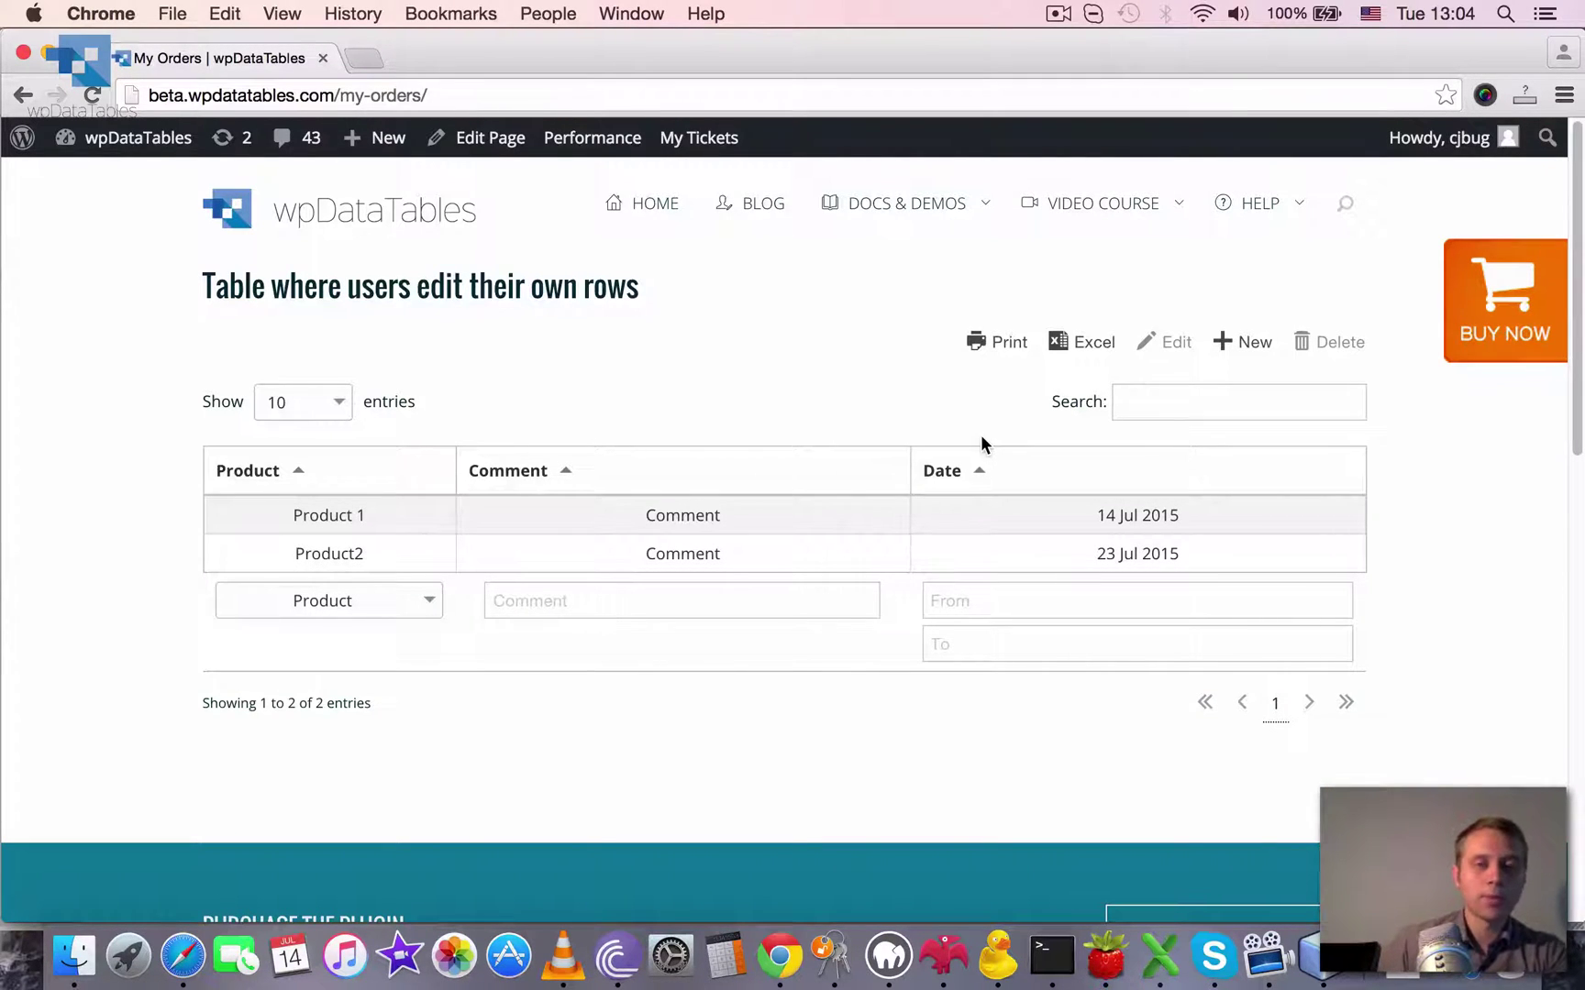
Step: Copy the My Orders page URL from Chrome and load it in a new Safari tab
click(376, 96)
right_click(378, 95)
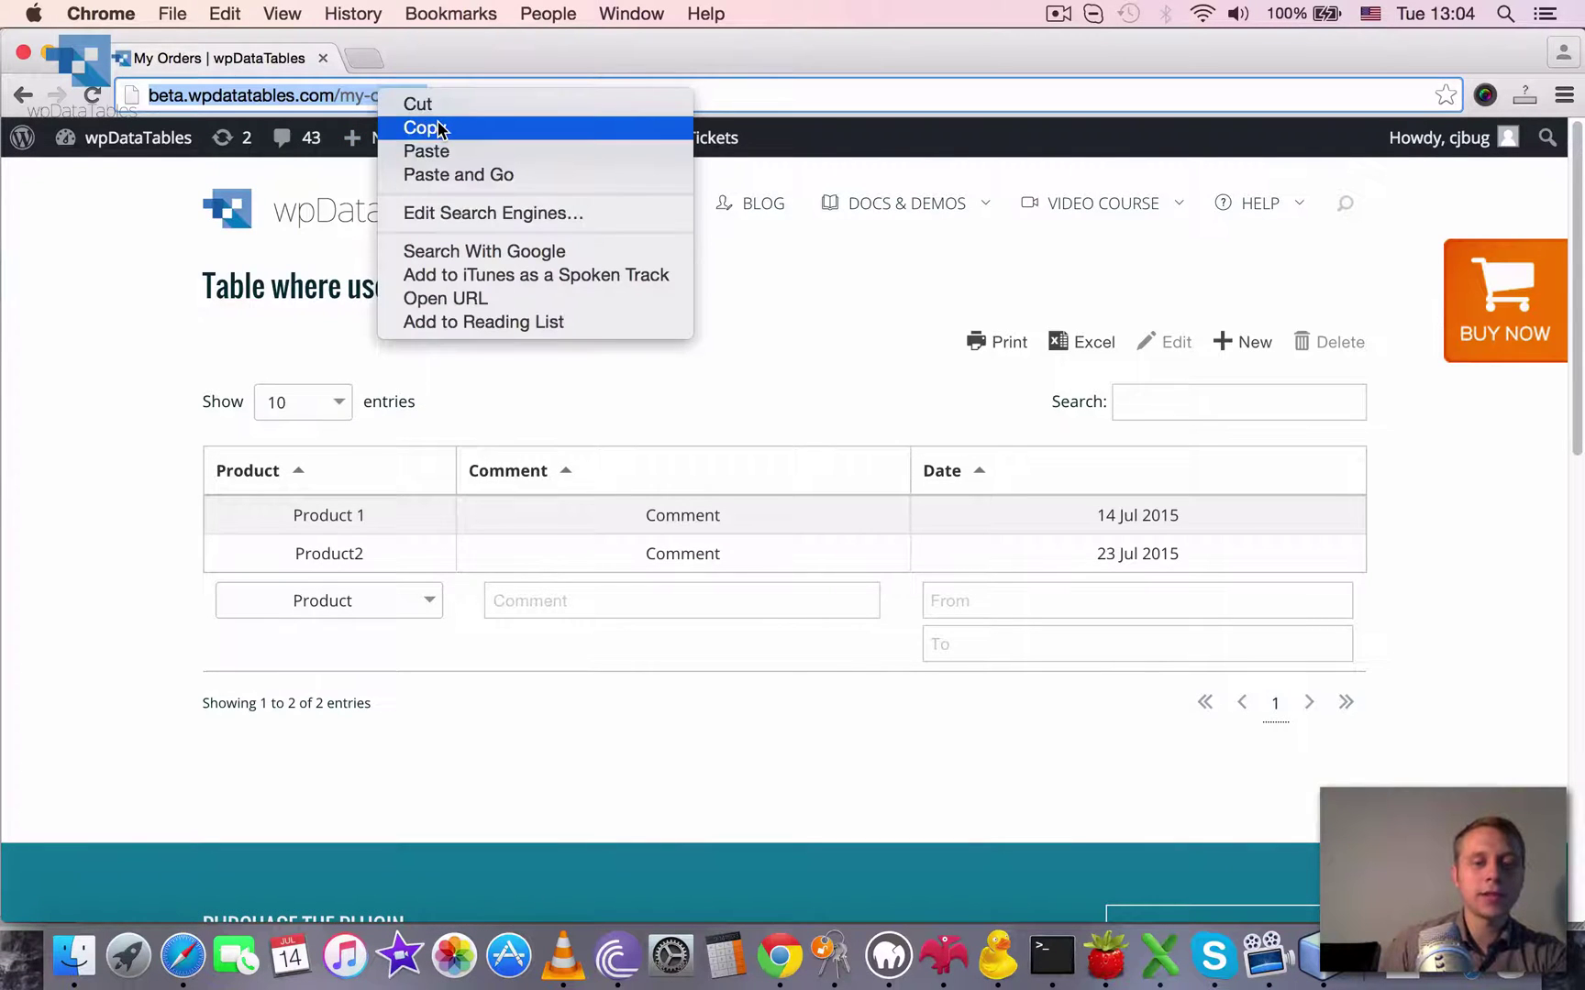
click(438, 128)
click(182, 955)
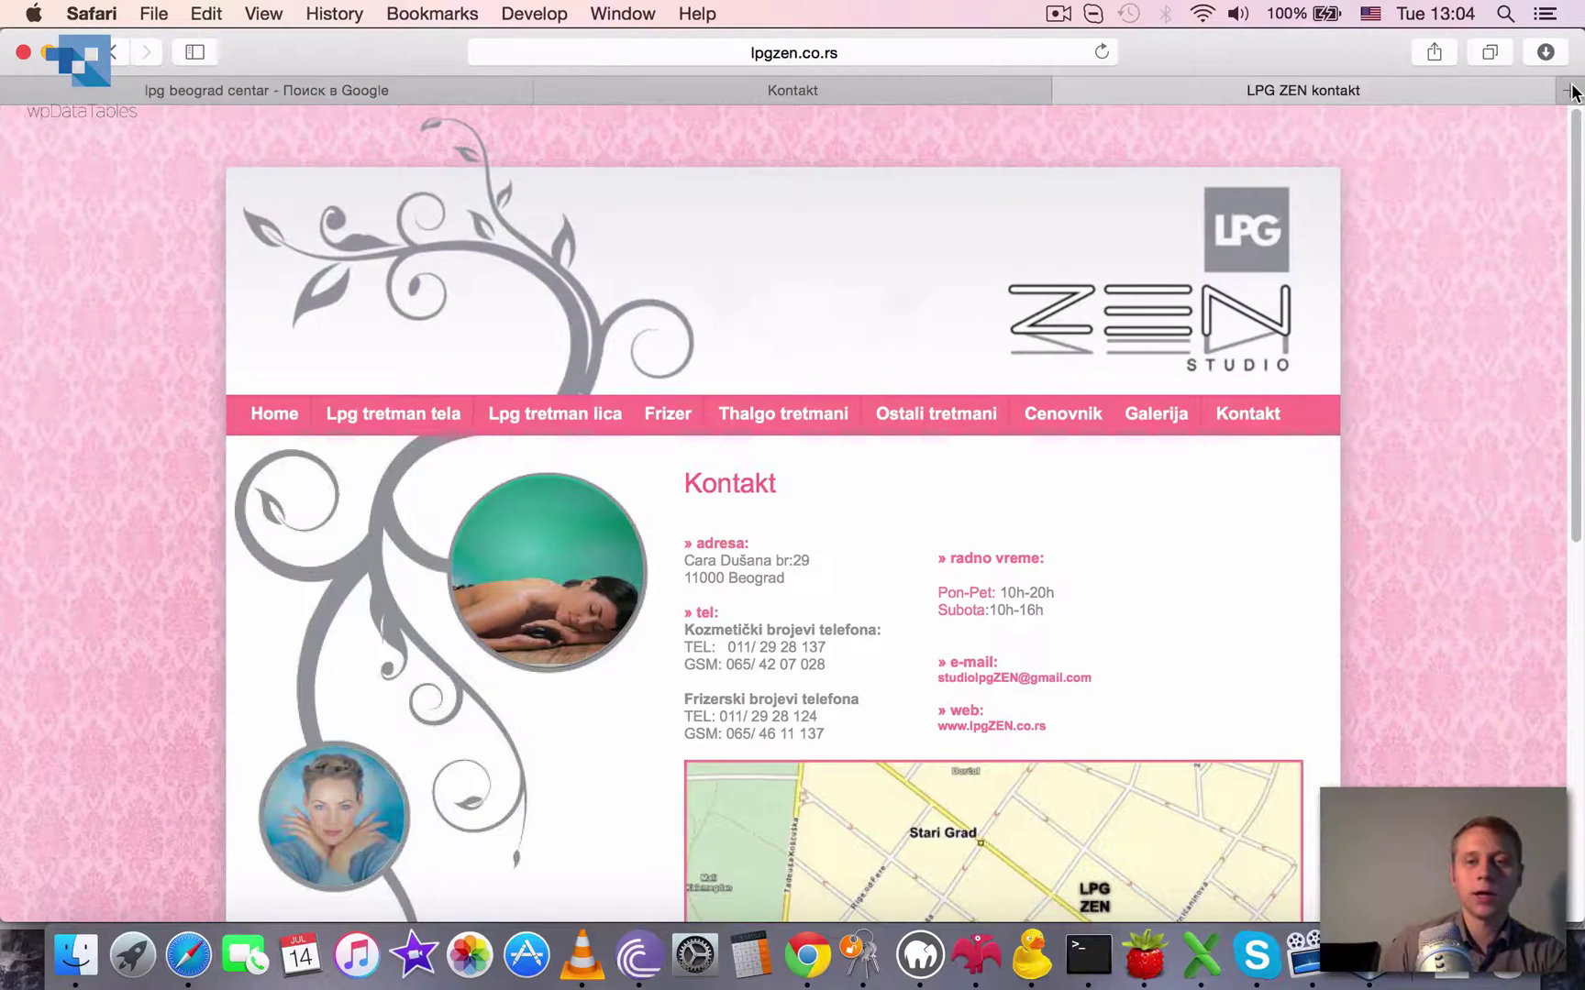
click(1570, 90)
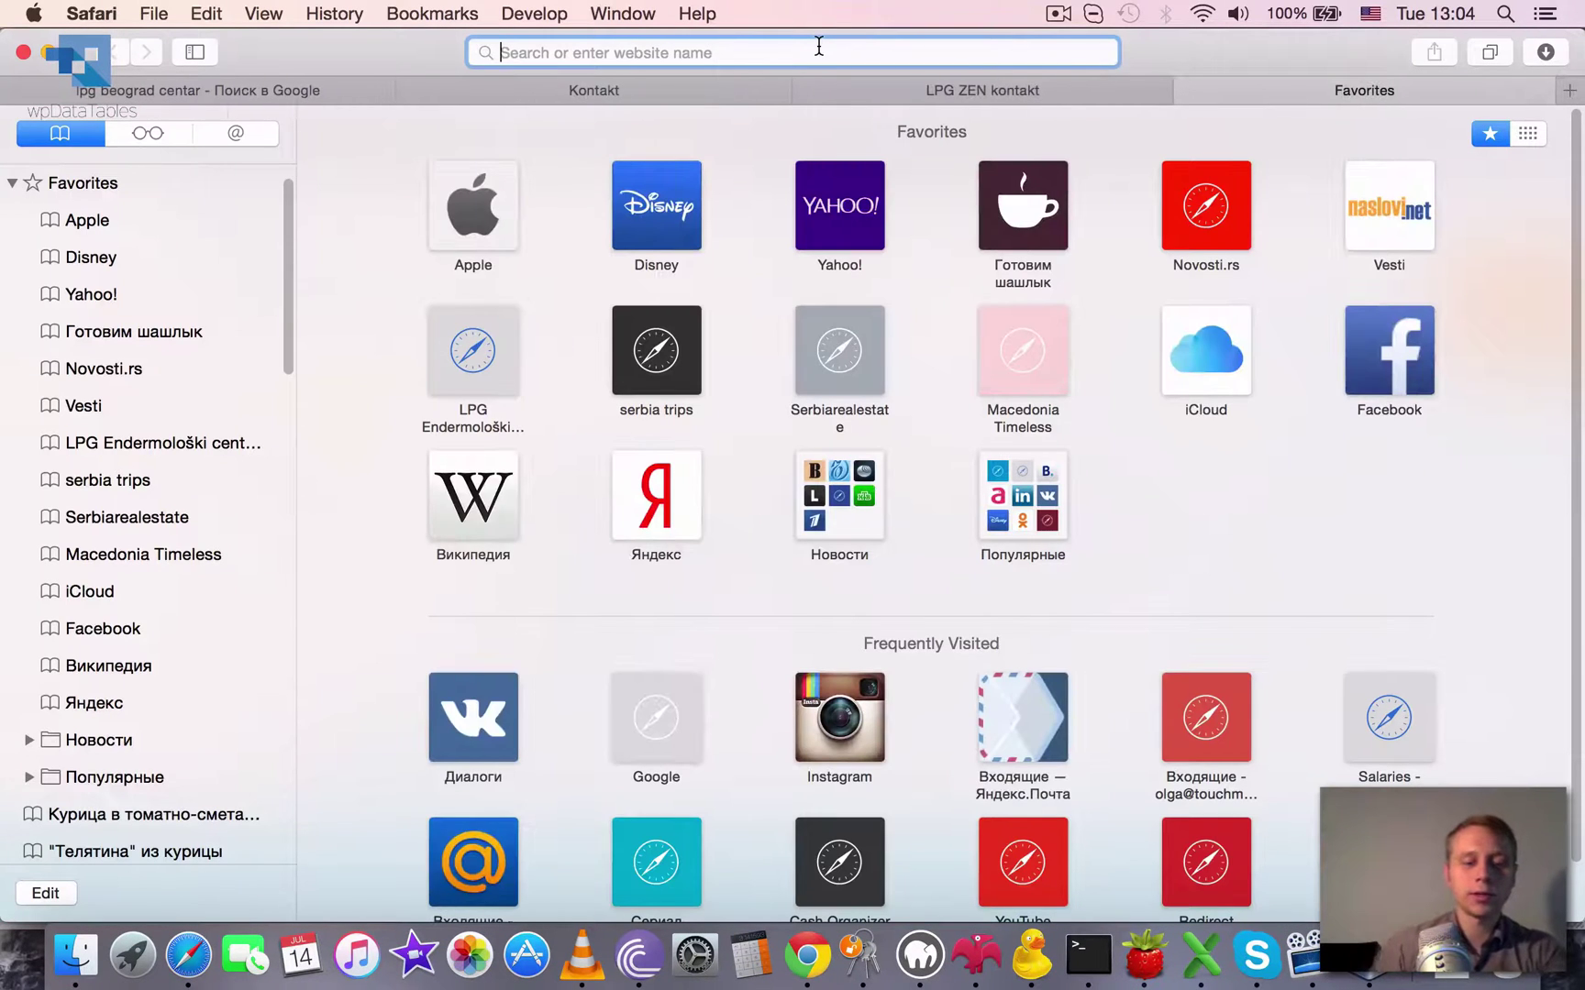
key(super+v)
key(Return)
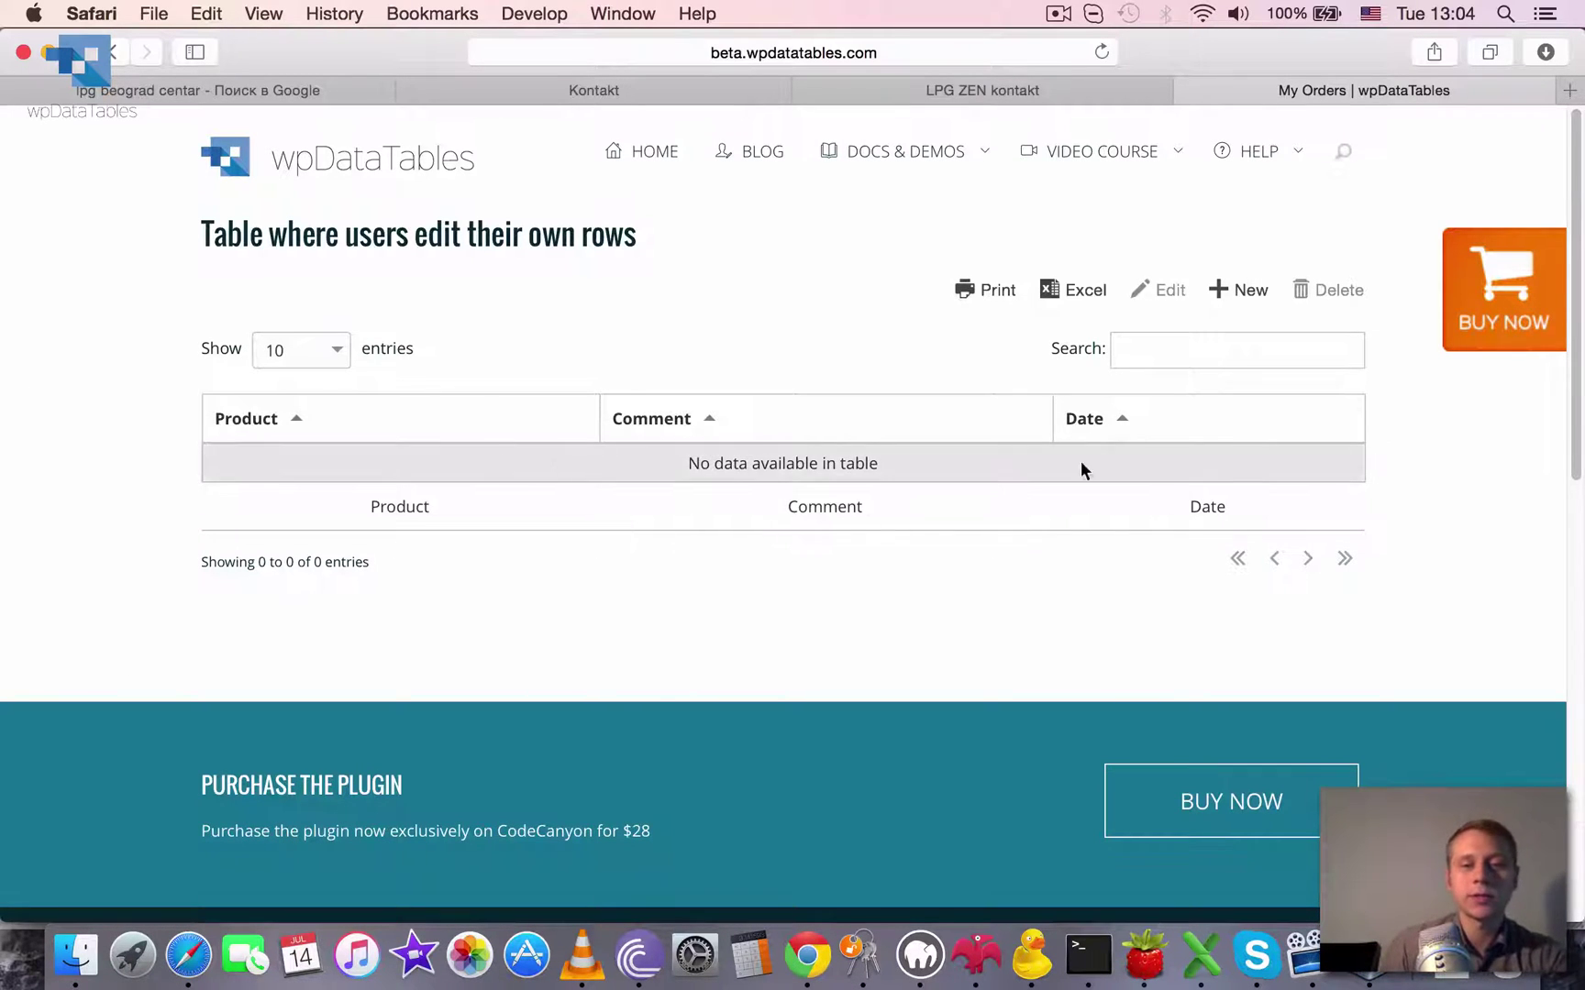
Step: Add a row with product Product2, comment 'my comment' and date 6 July 2015
click(1241, 304)
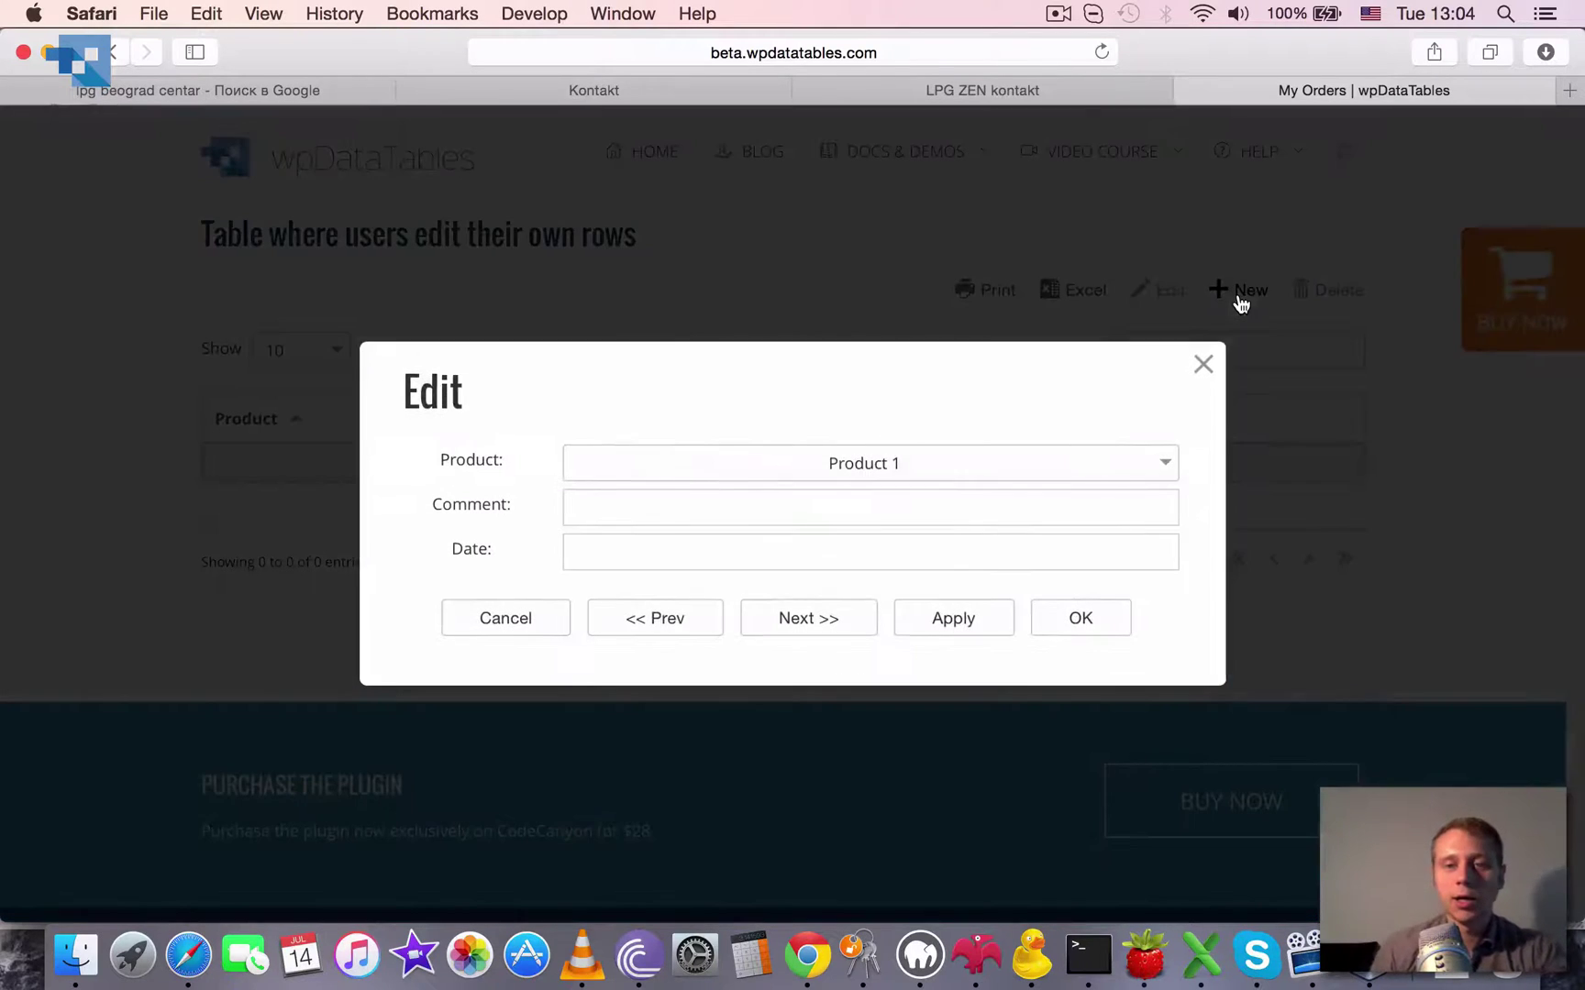
click(891, 472)
click(888, 534)
click(793, 512)
text(my comment)
click(667, 551)
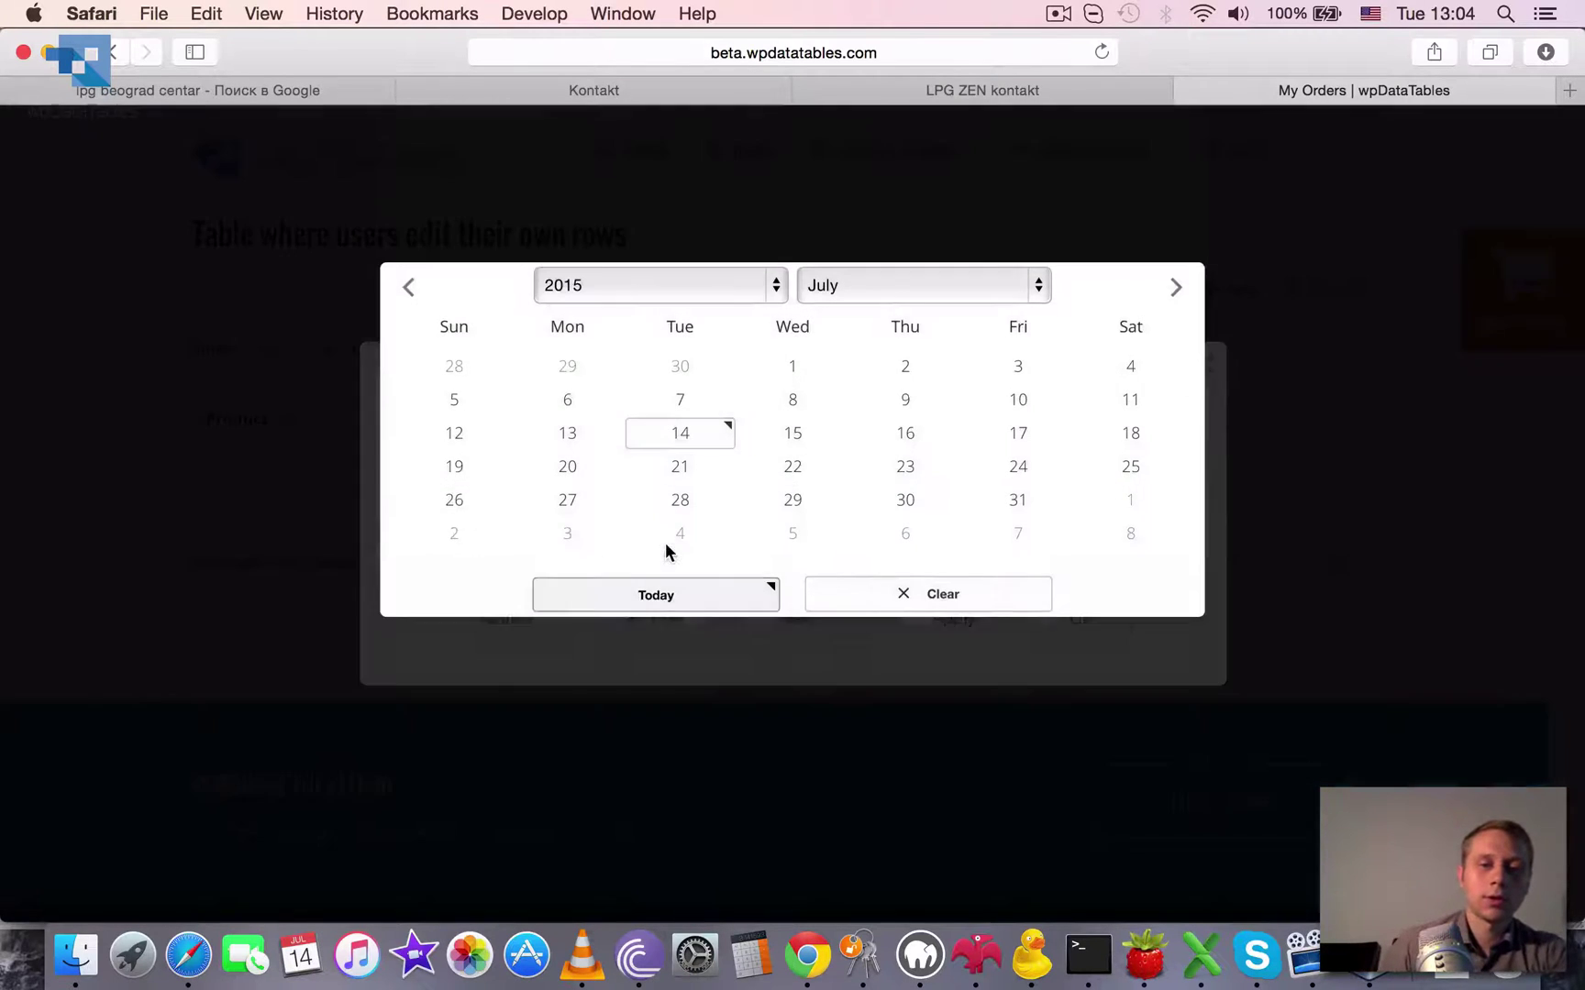
click(566, 396)
click(1077, 617)
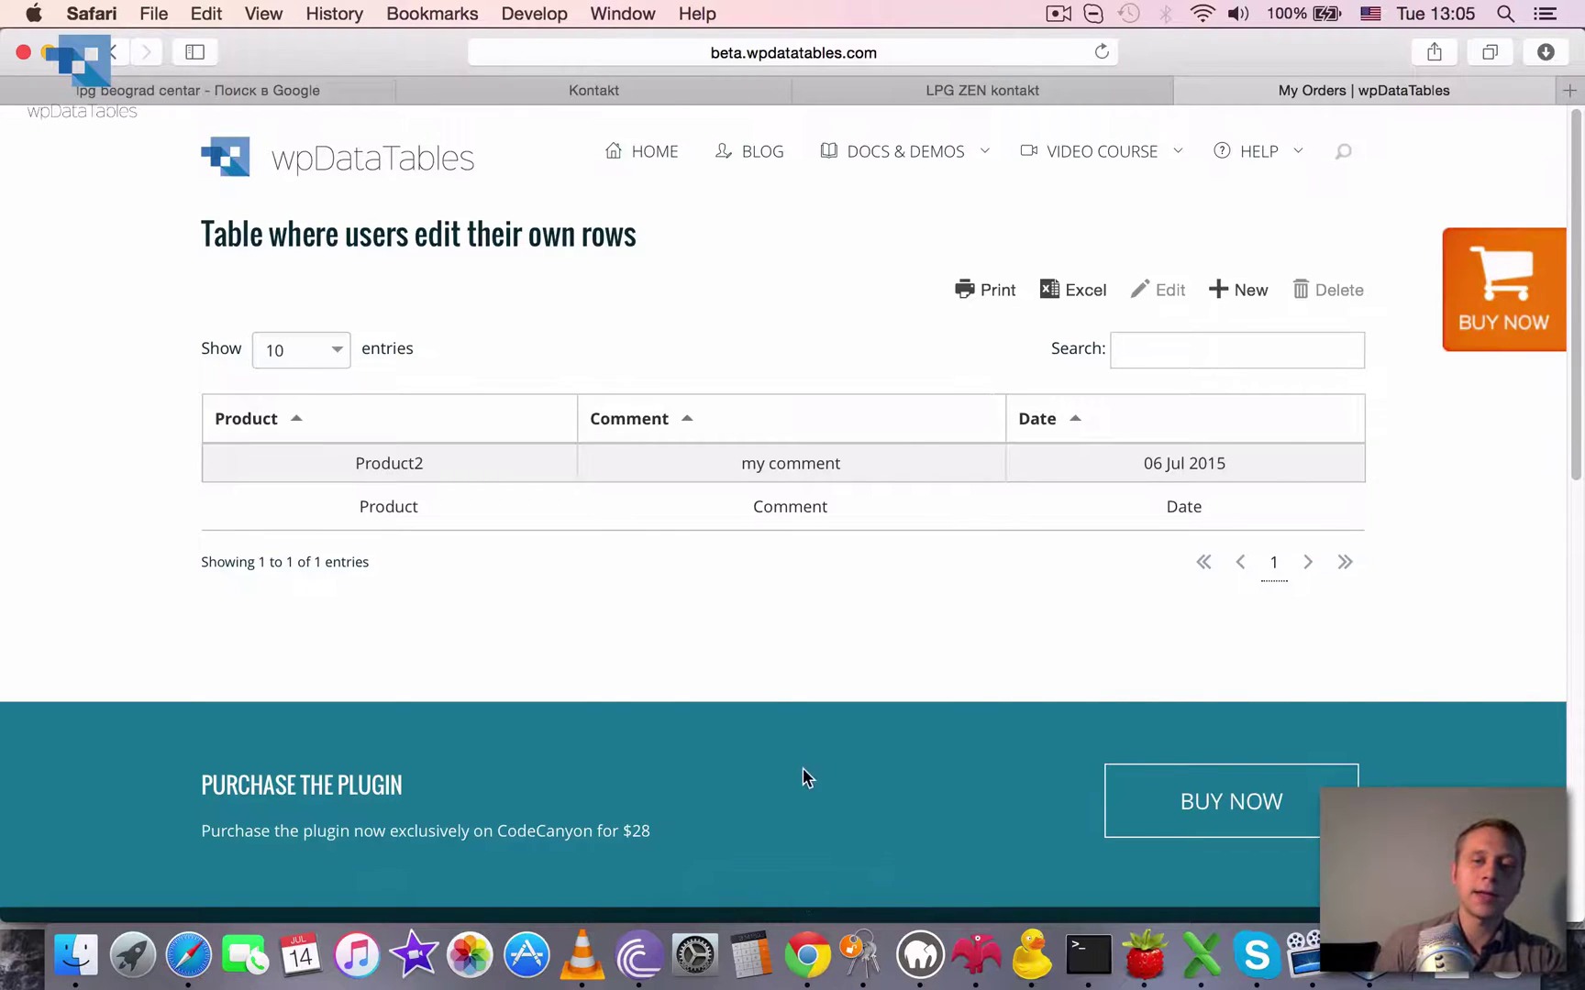
Step: Back in Chrome, go to the wpDataTables list's last page showing table 45
click(810, 953)
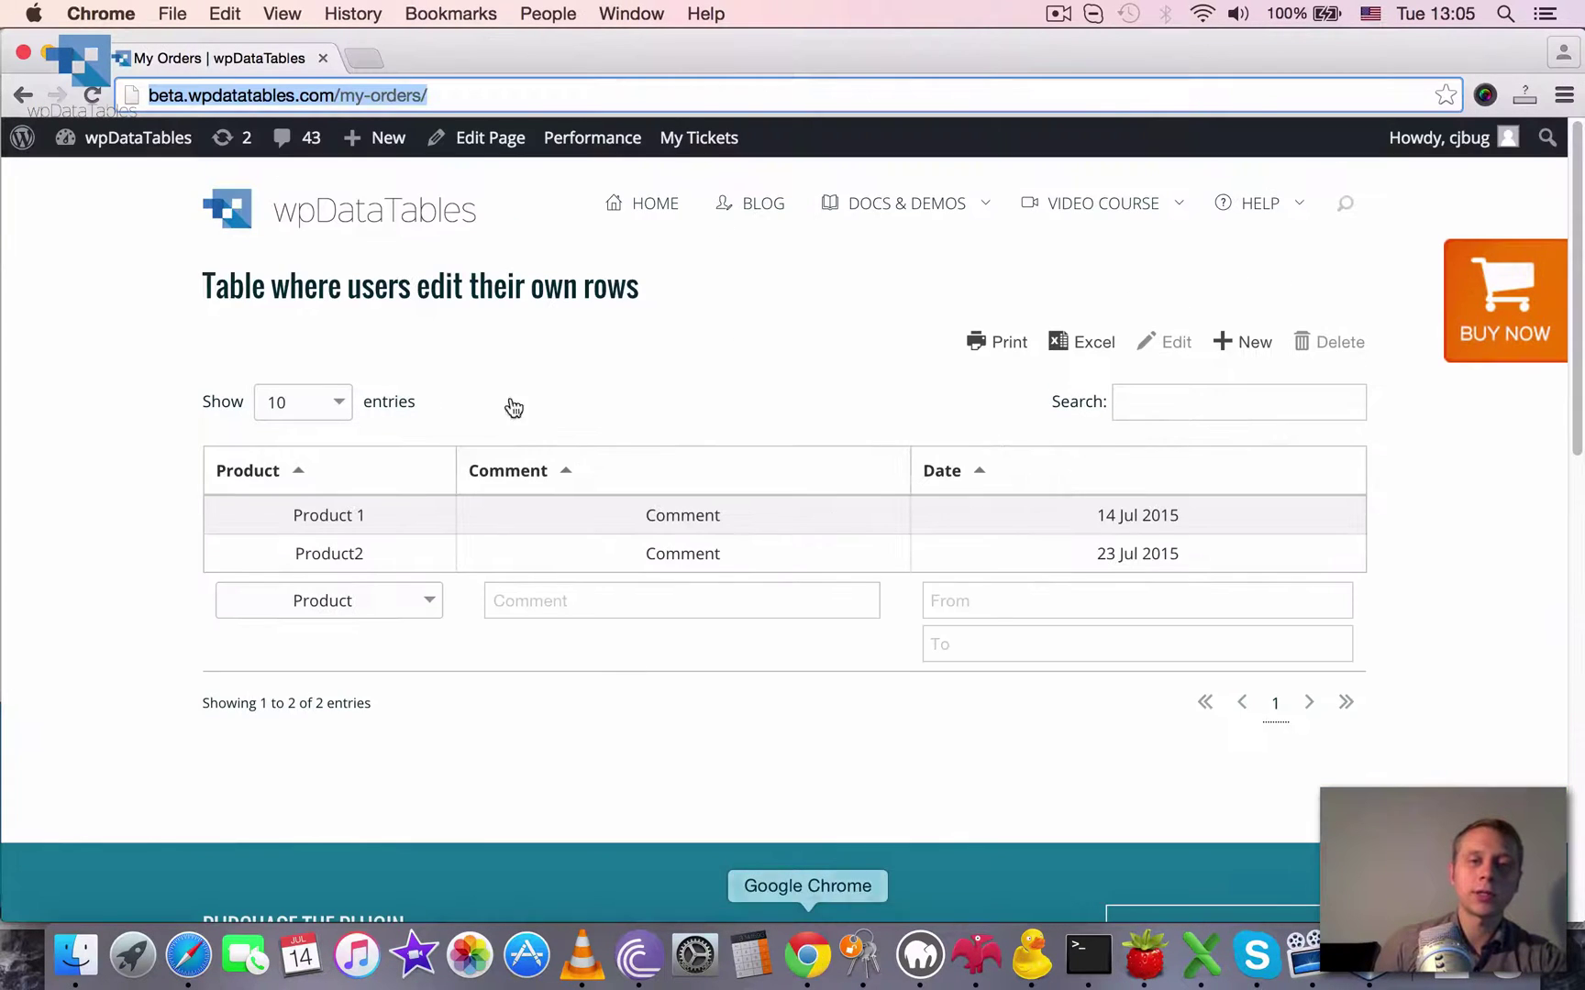
click(20, 98)
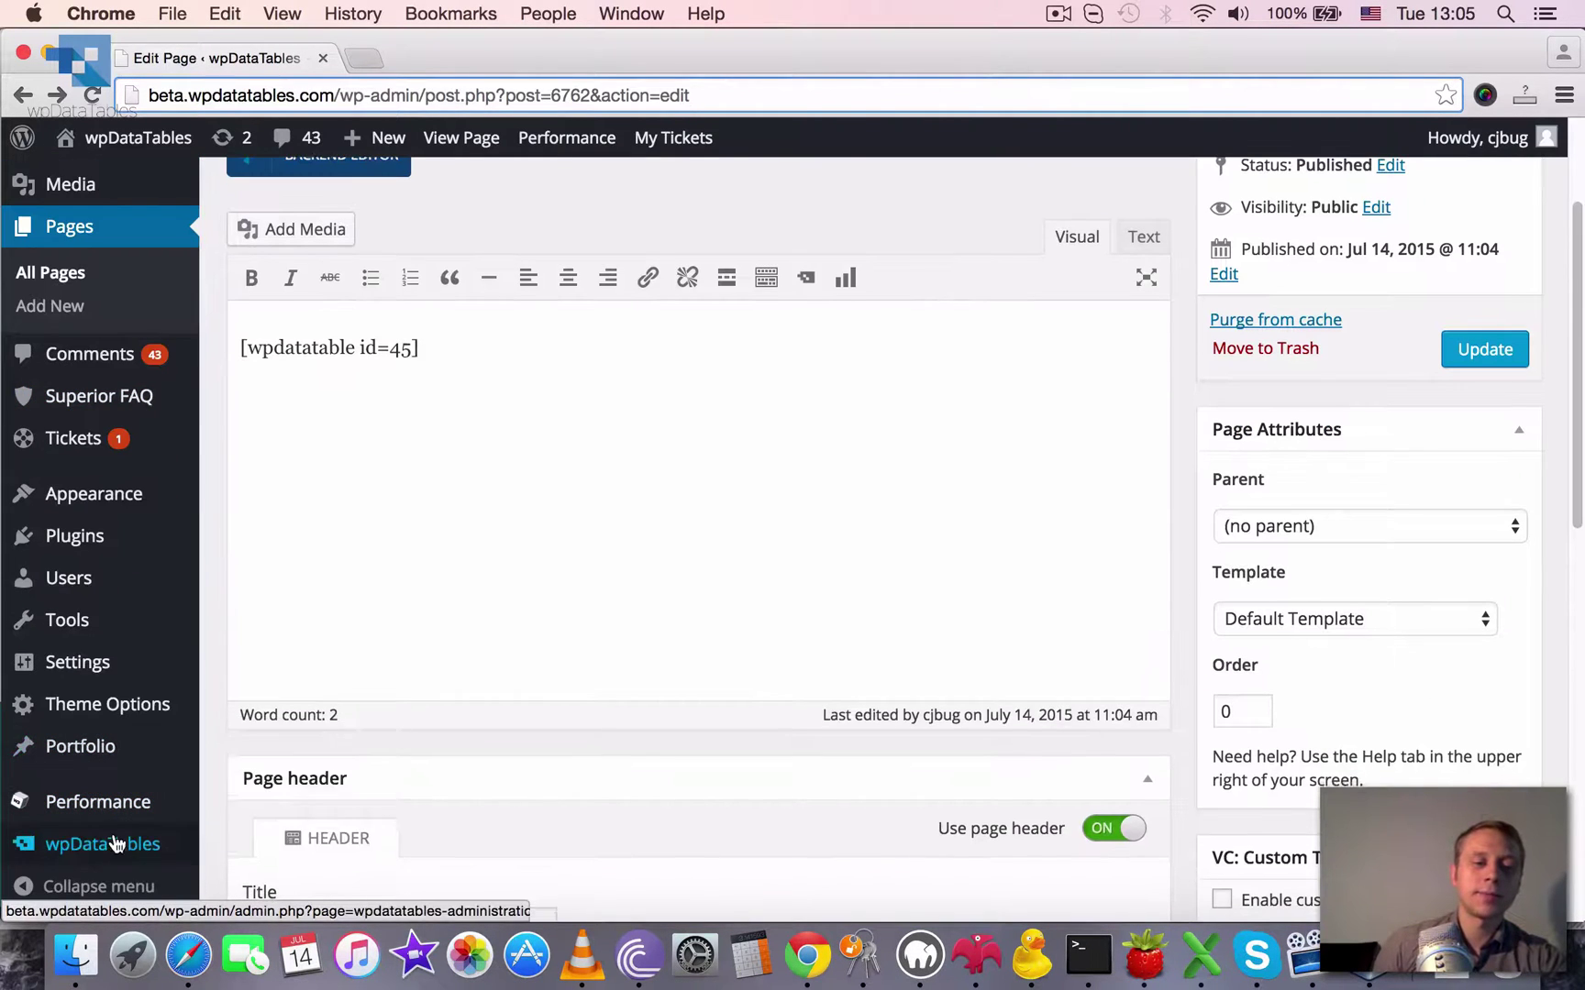
mouse_move(114, 846)
click(283, 648)
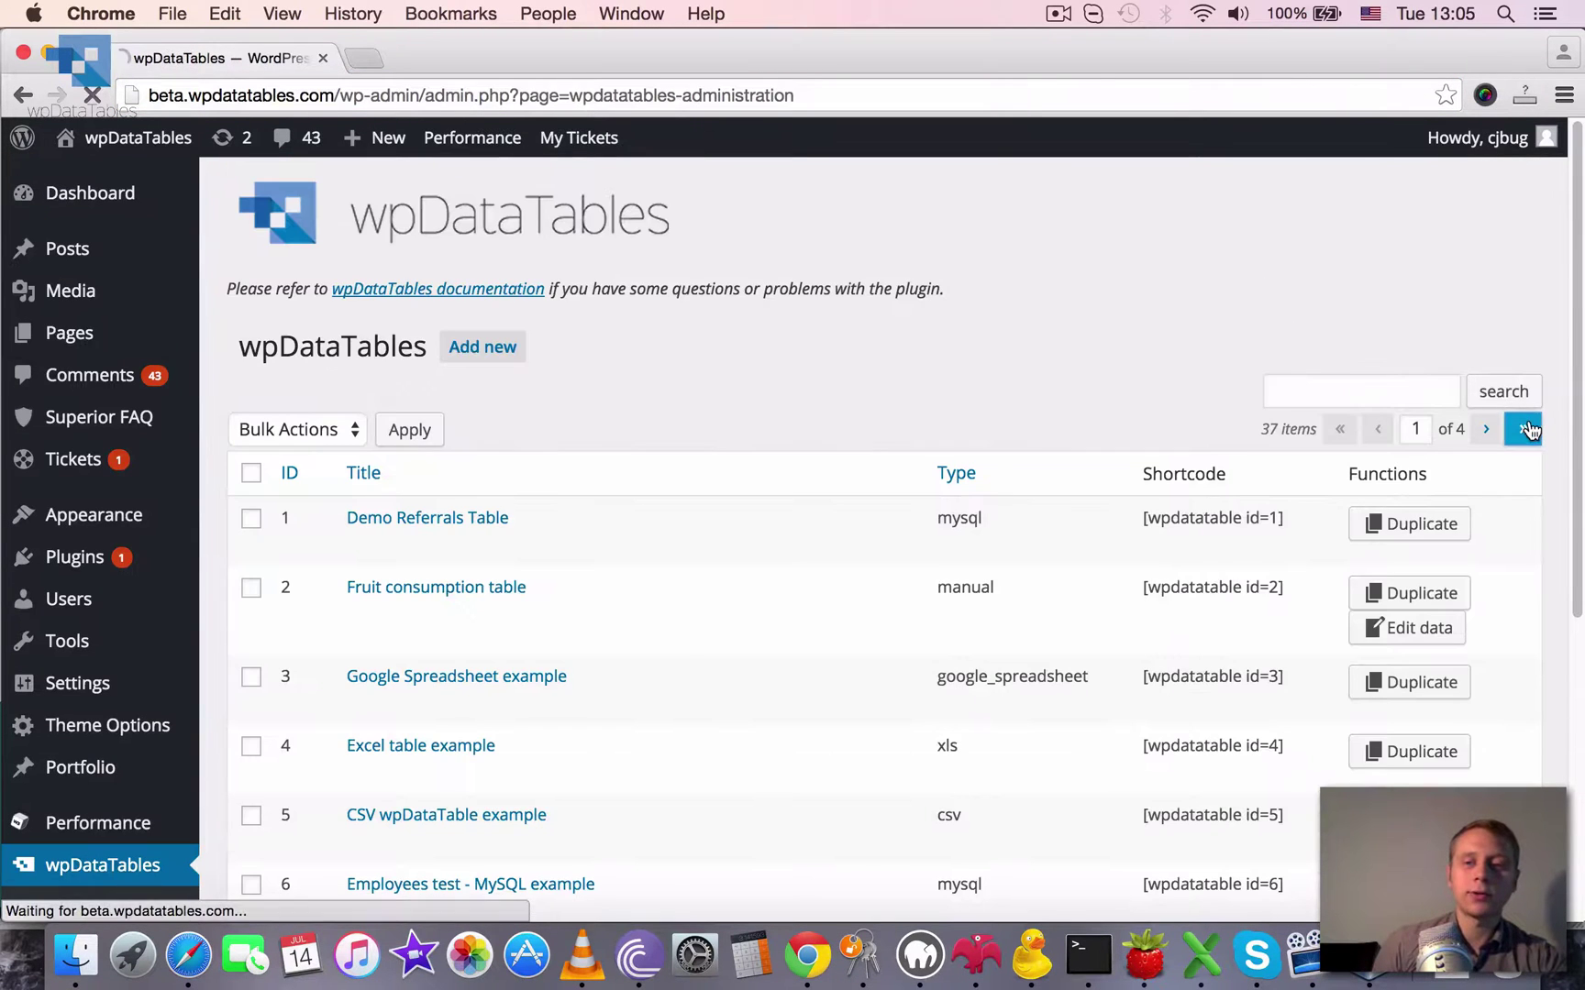
scroll(793, 456, down, 5)
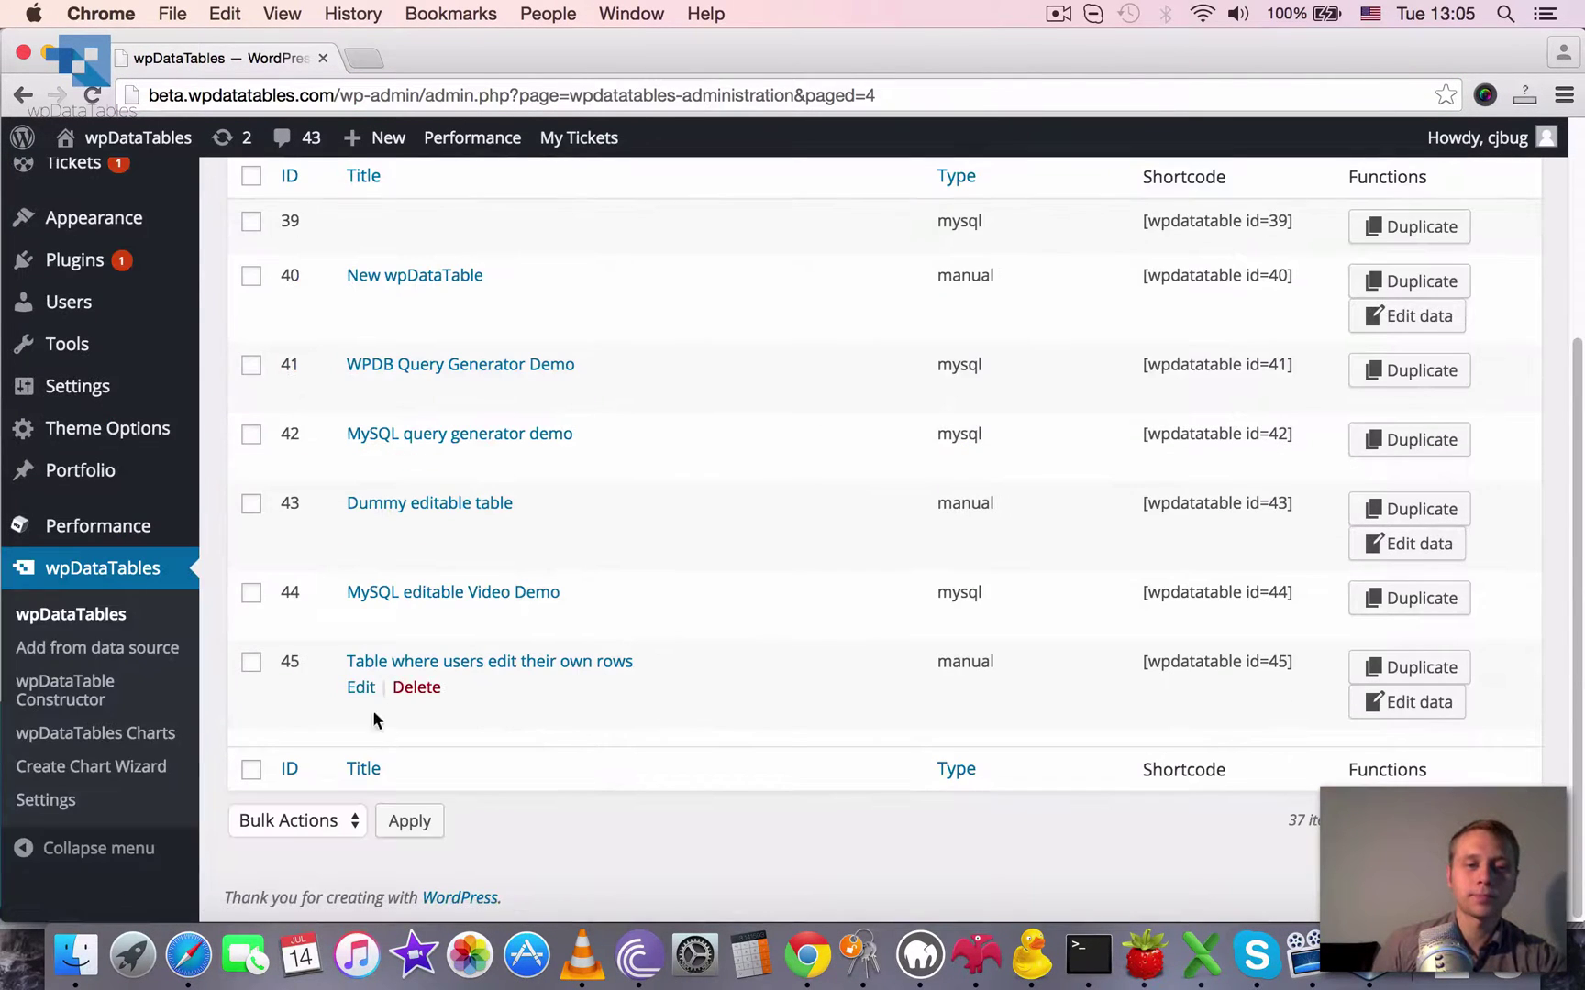
Step: Allow Administrator, Editor, Author, Contributor and Subscriber roles to edit table 45
click(361, 687)
scroll(1107, 484, down, 10)
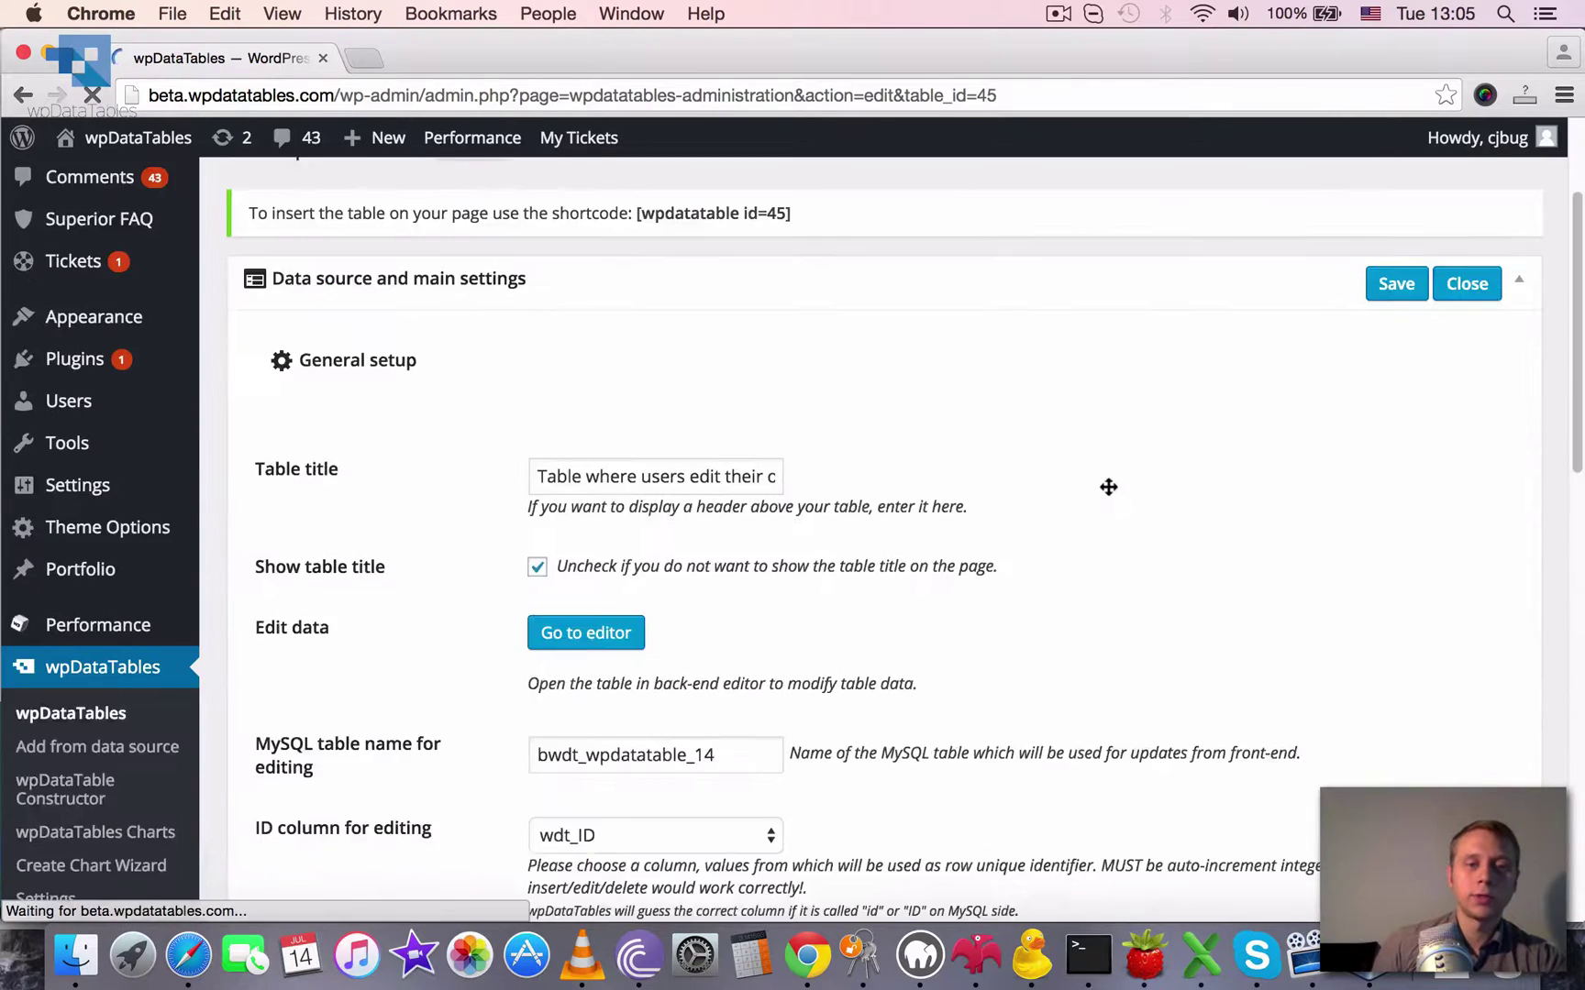
scroll(747, 340, down, 5)
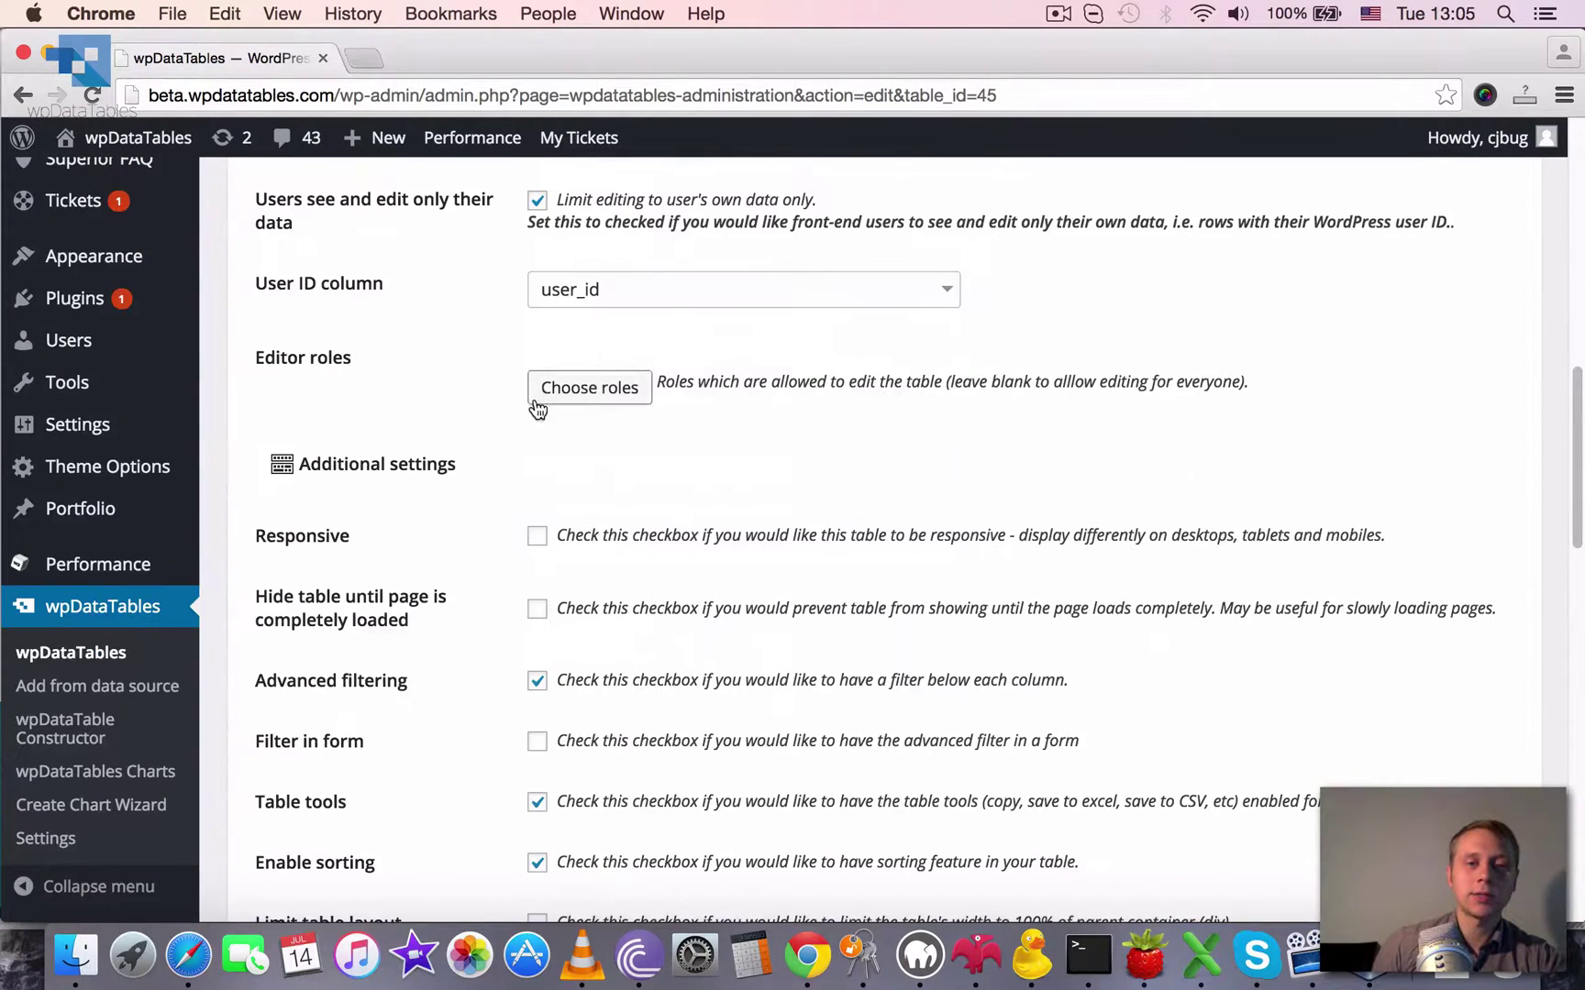
click(637, 404)
click(688, 459)
click(676, 481)
click(679, 507)
click(680, 527)
click(677, 550)
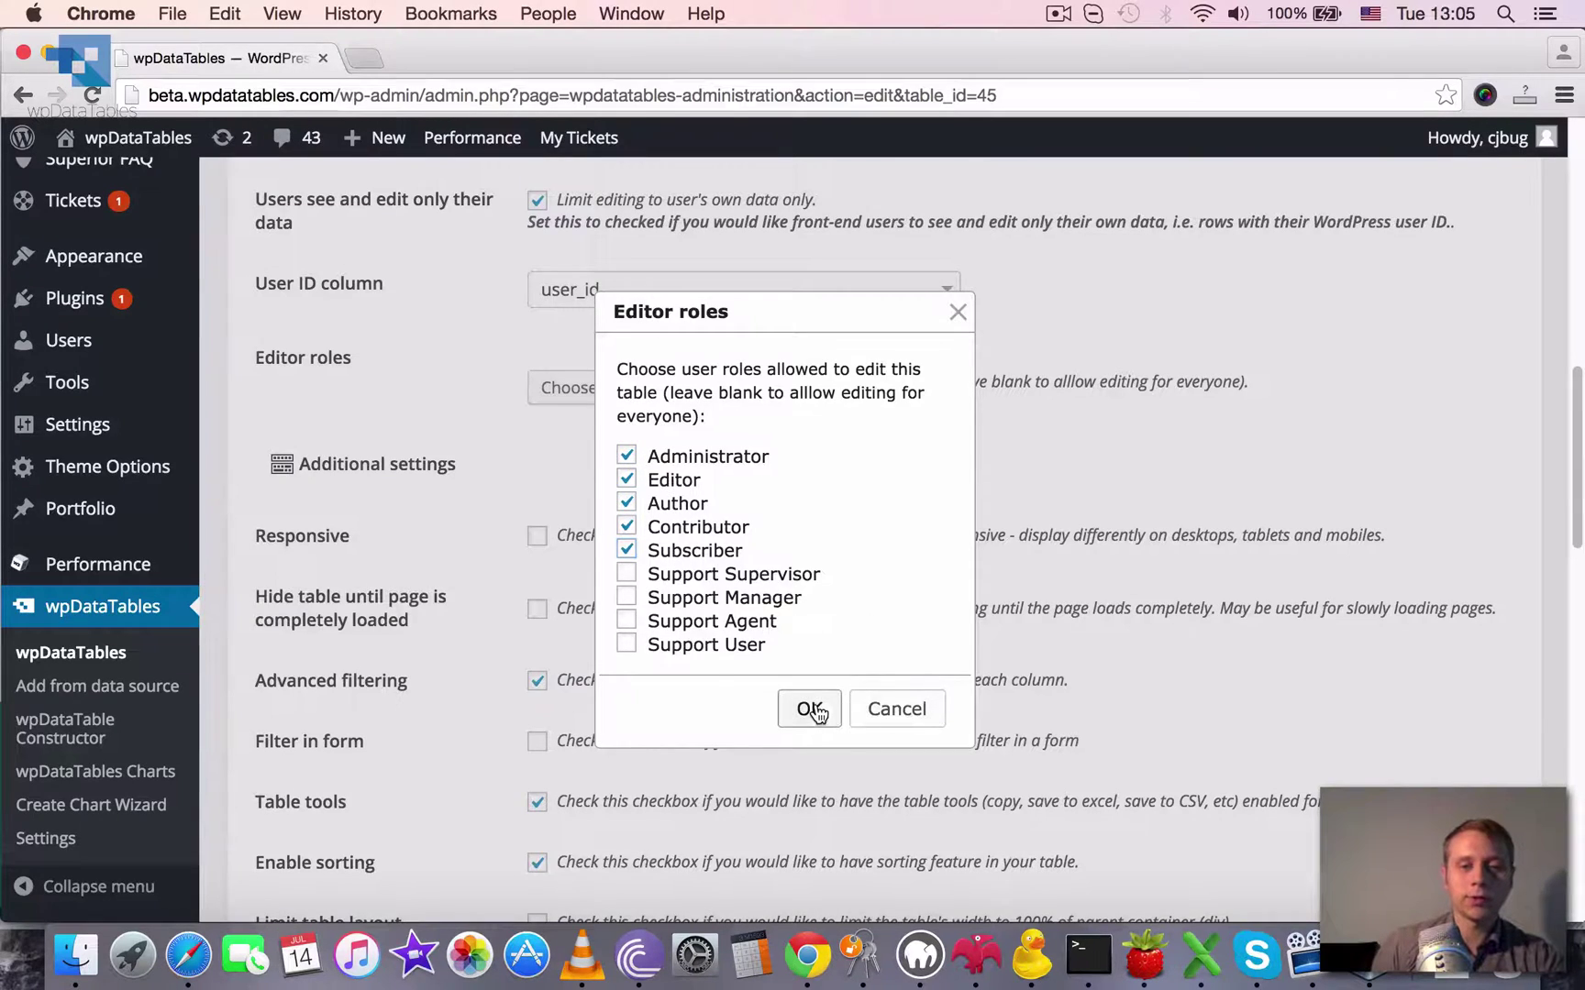
click(809, 709)
Step: Save table 45's updated settings
scroll(1168, 585, down, 15)
scroll(312, 200, up, 8)
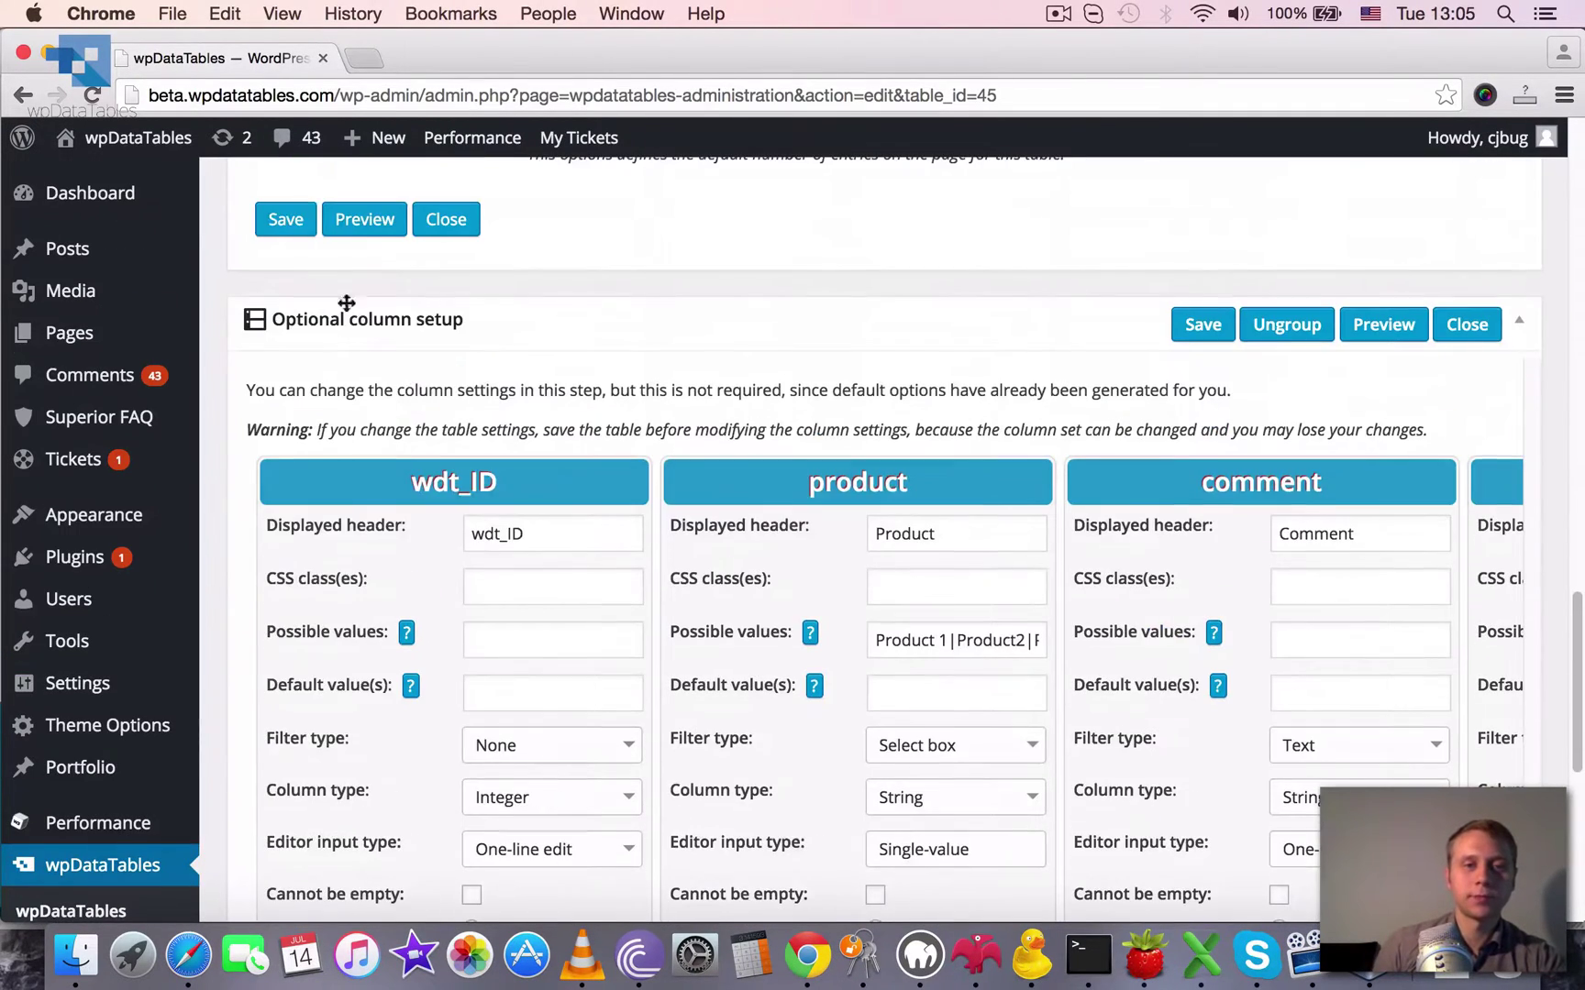
click(284, 218)
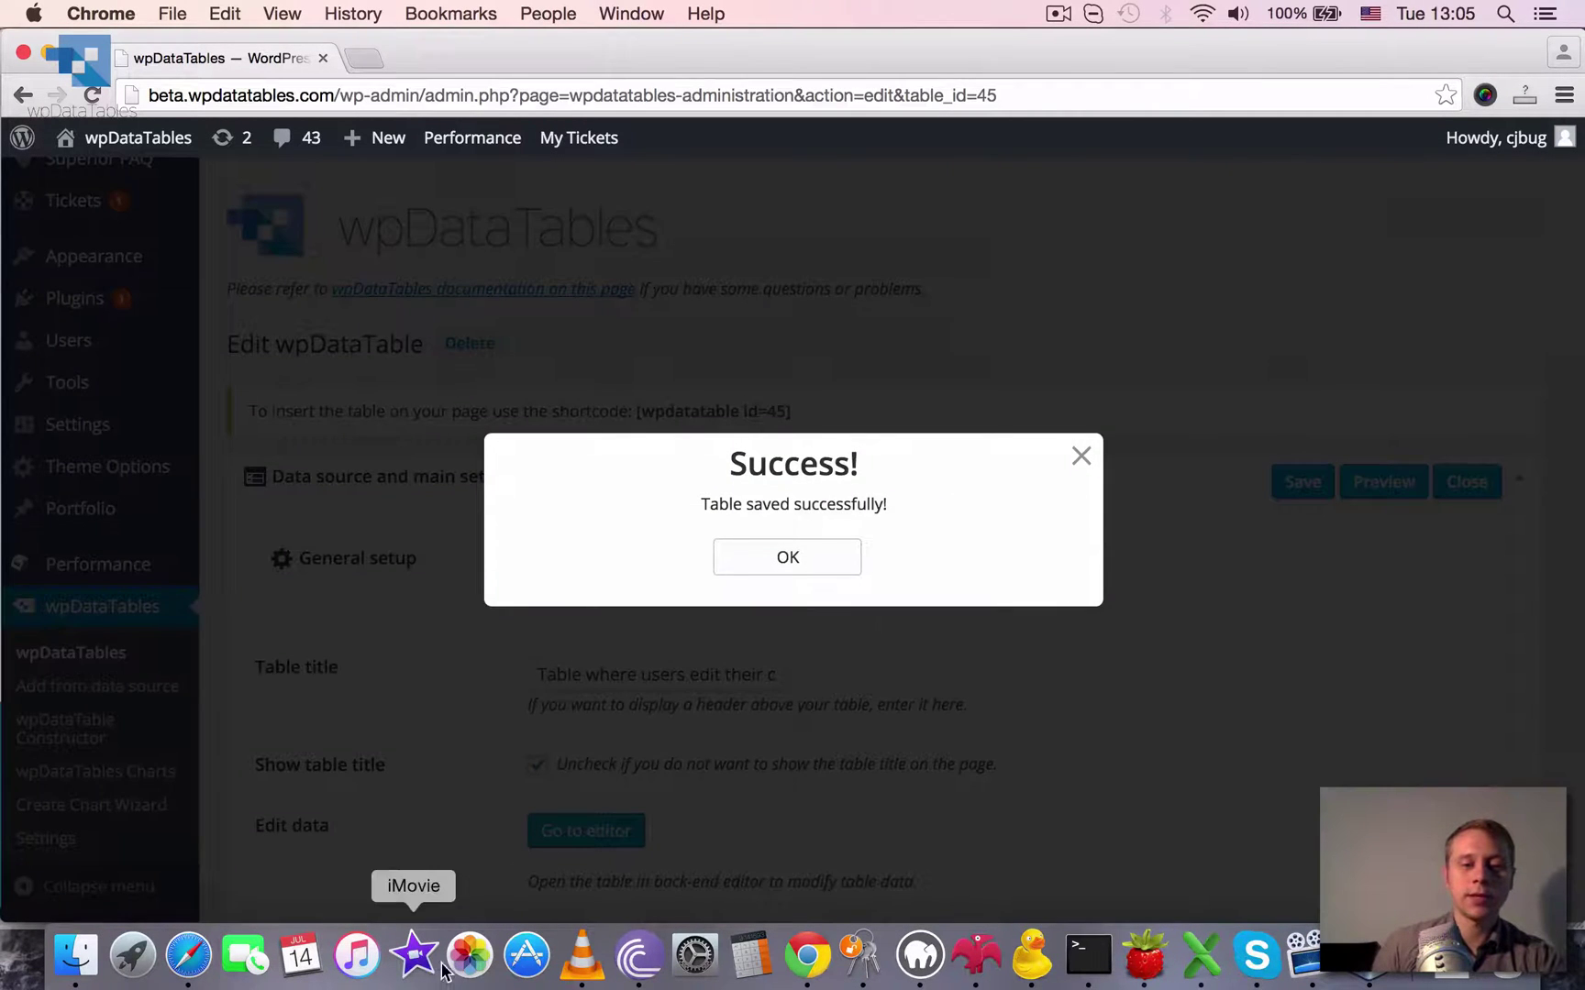
Step: Reload the My Orders page in Safari to see the table's updated front-end view
click(188, 955)
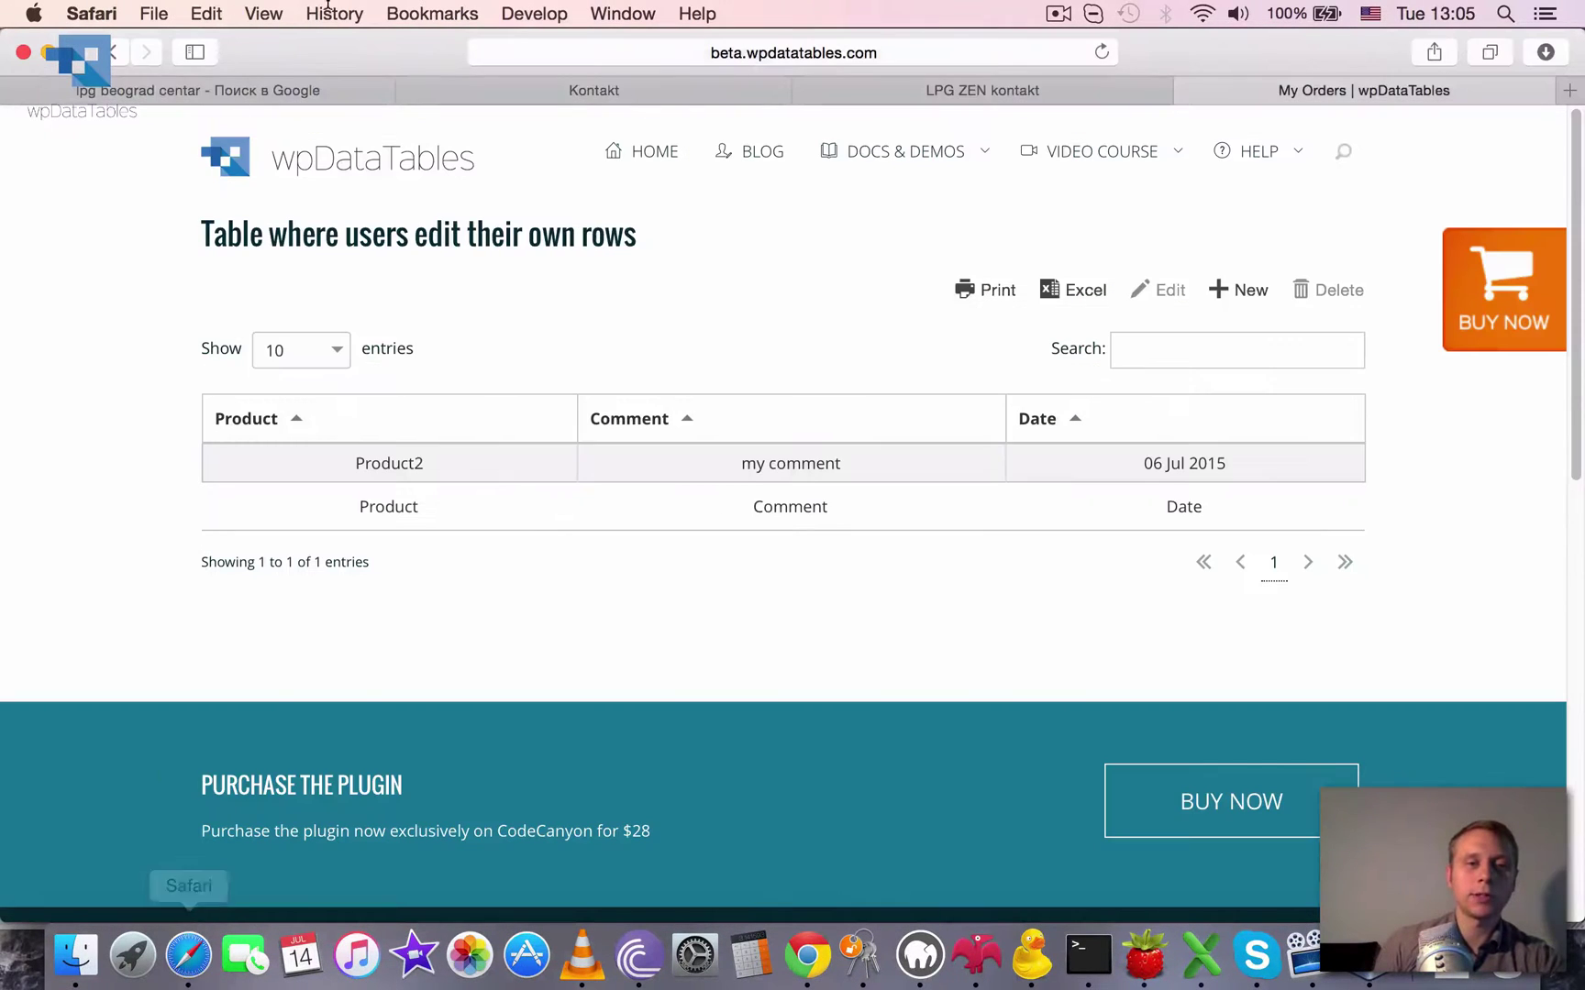
click(1101, 51)
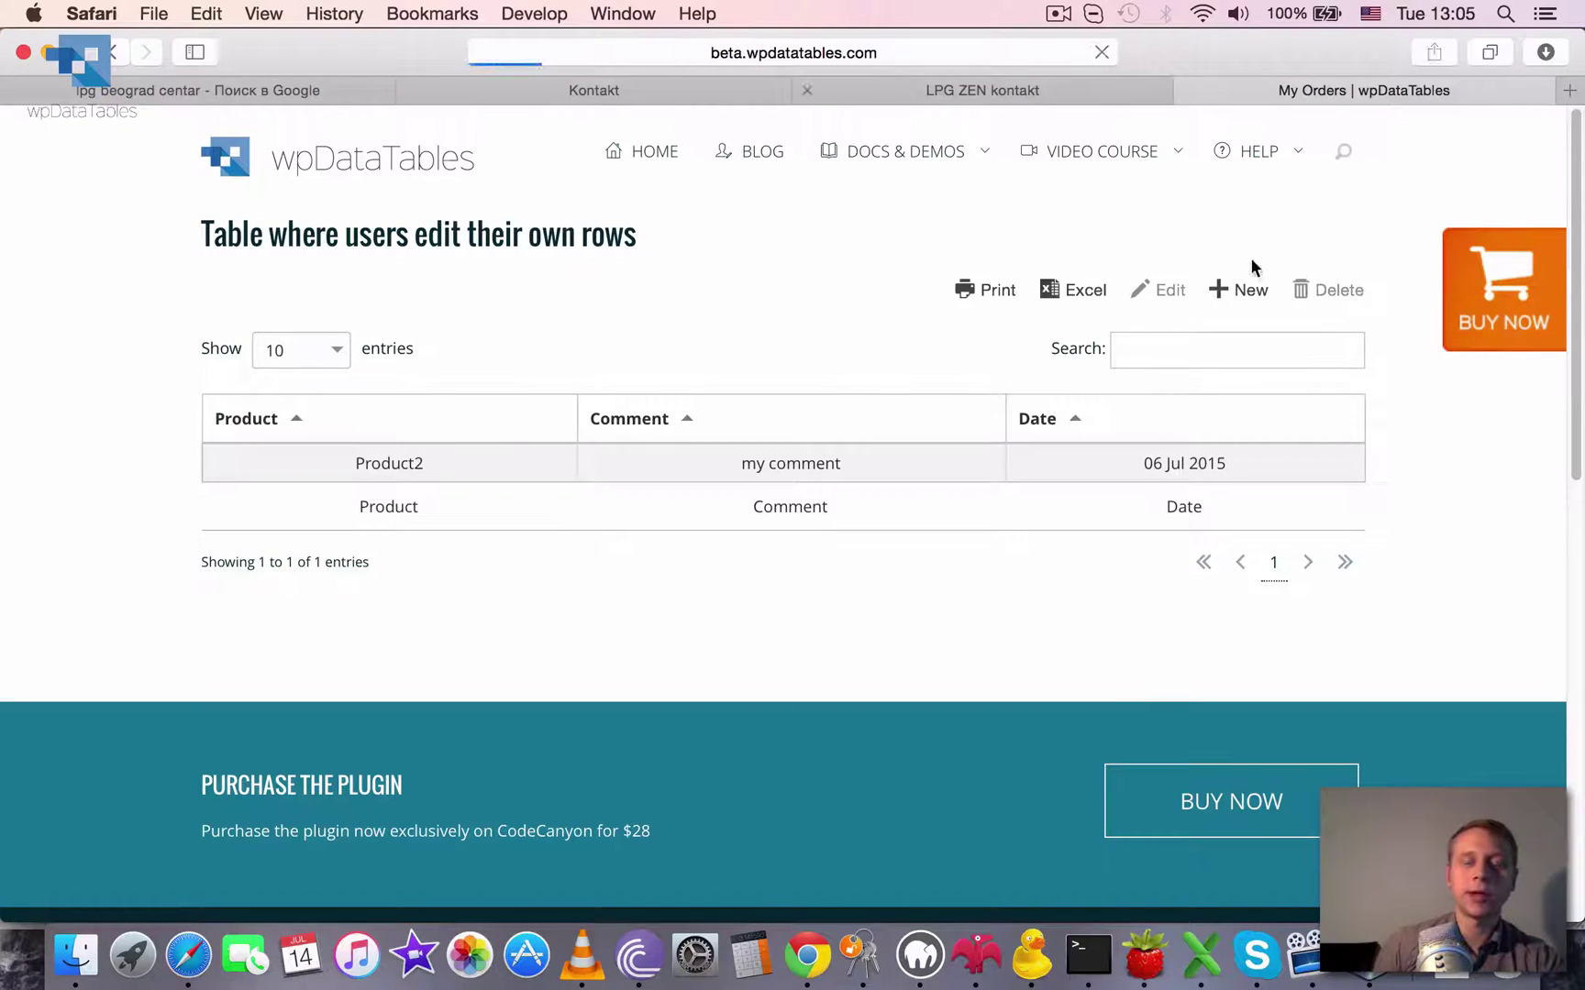